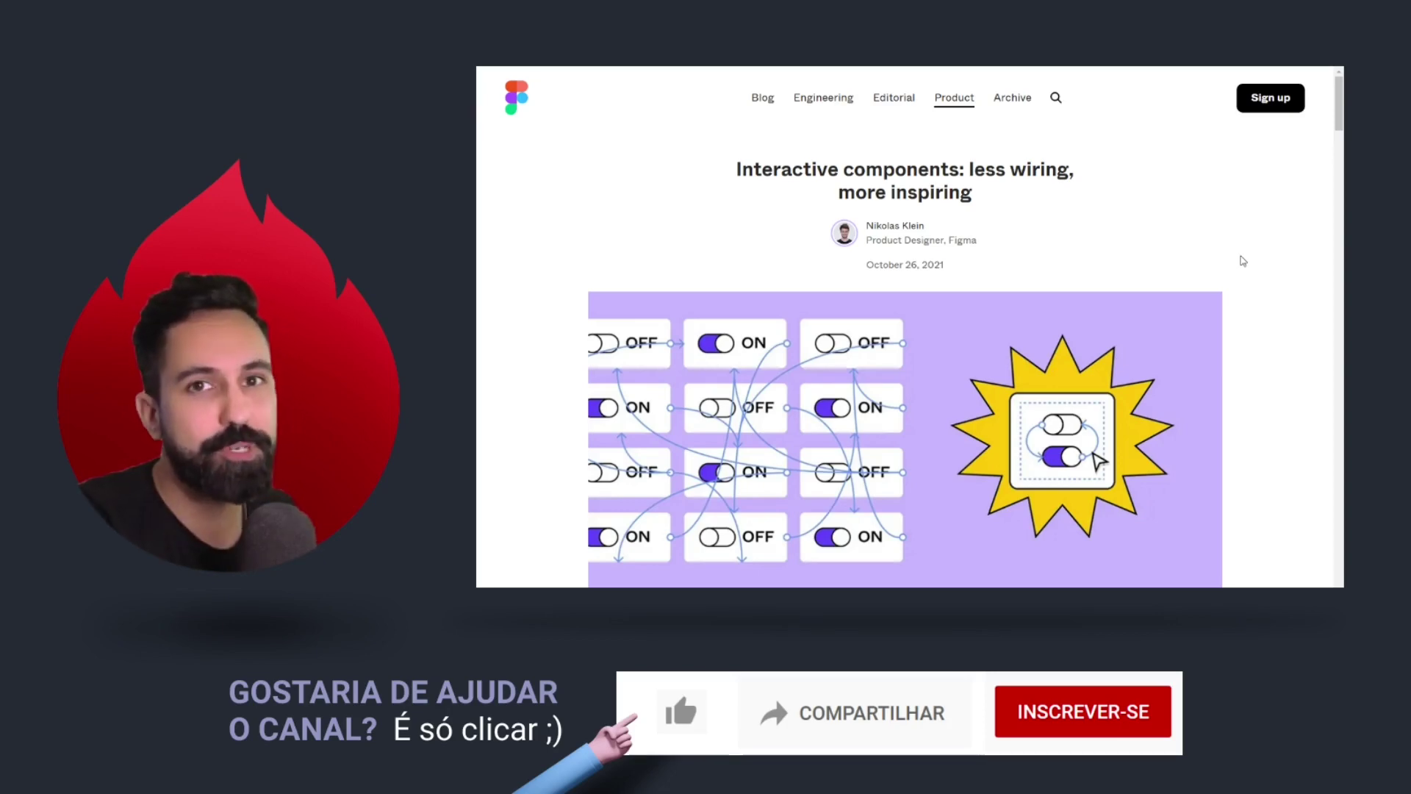
# Step: Scroll through the CHAT_WHATSAPP_FLAMB_DESIGN file and view the prototype connections between its frames
pyautogui.scroll(-1, 1242, 261)
pyautogui.scroll(-2, 1242, 261)
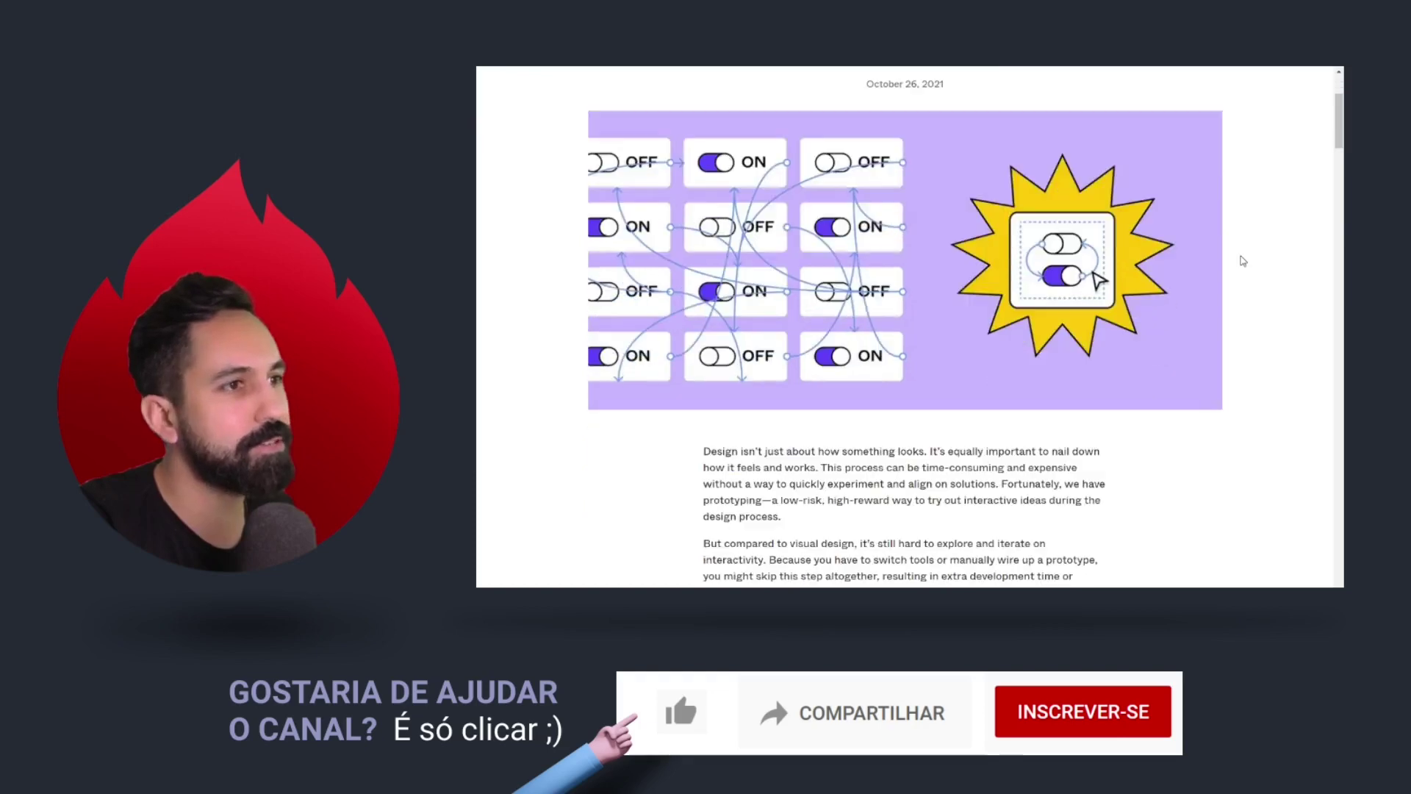
pyautogui.scroll(-2, 1242, 261)
pyautogui.scroll(-4, 1242, 261)
pyautogui.scroll(-2, 1242, 261)
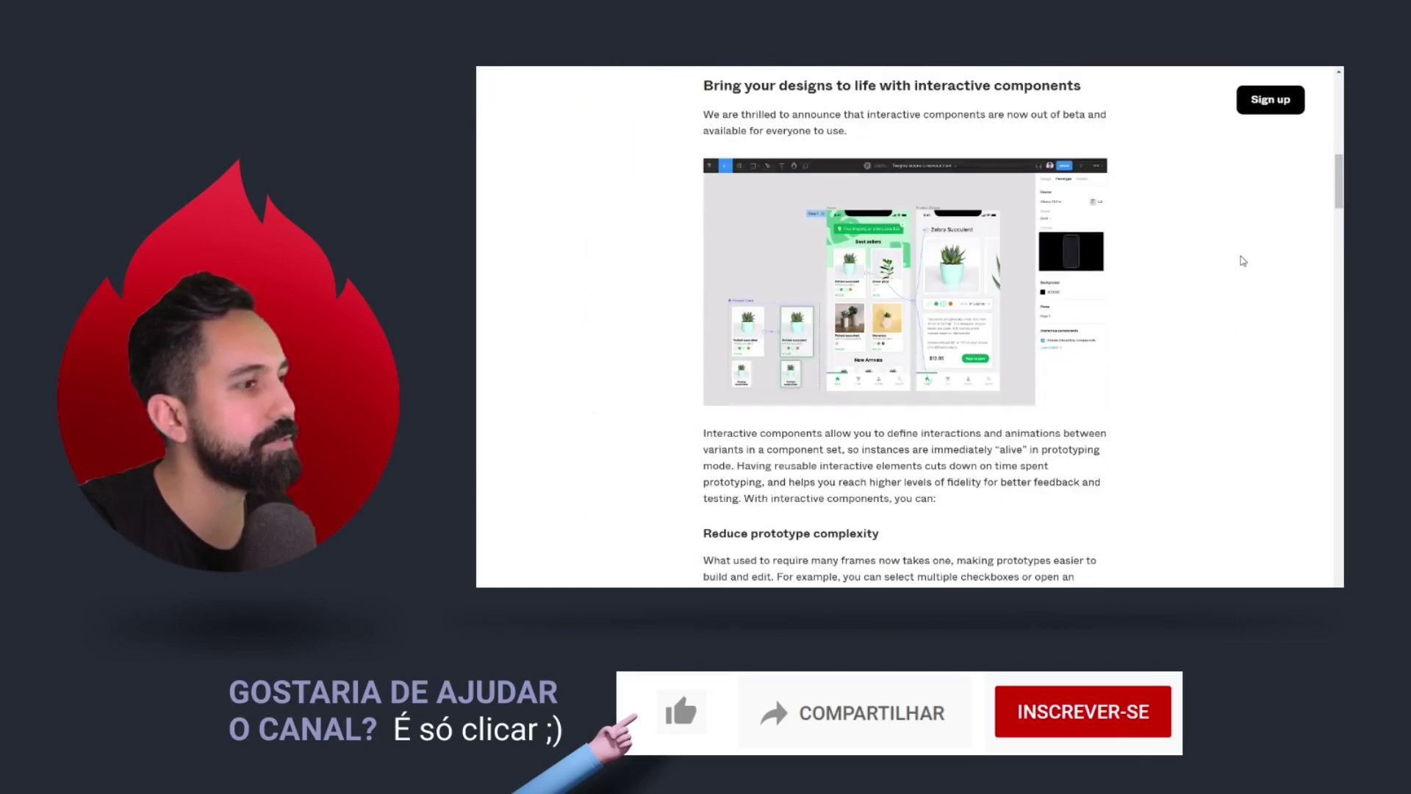
pyautogui.scroll(-1, 1242, 261)
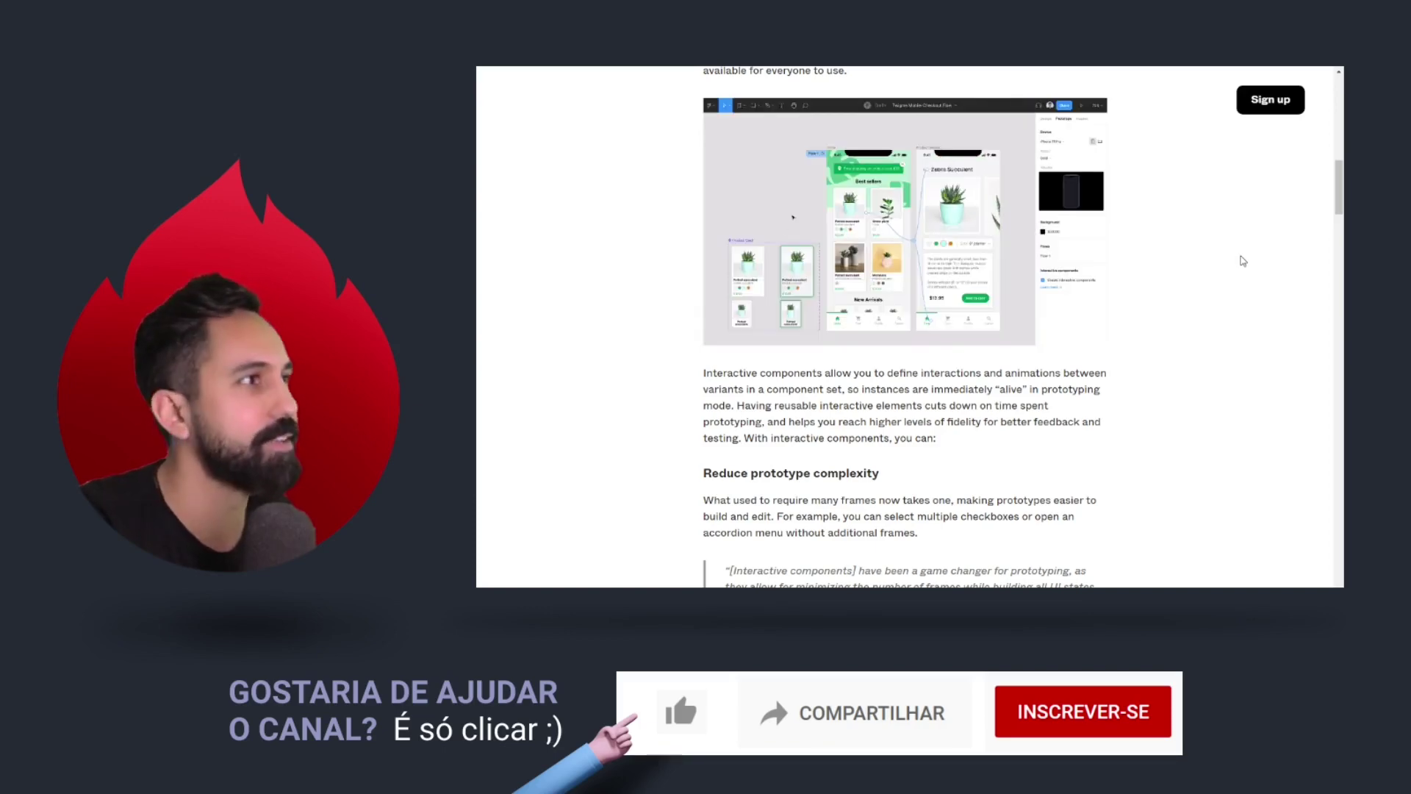
pyautogui.scroll(-5, 1242, 261)
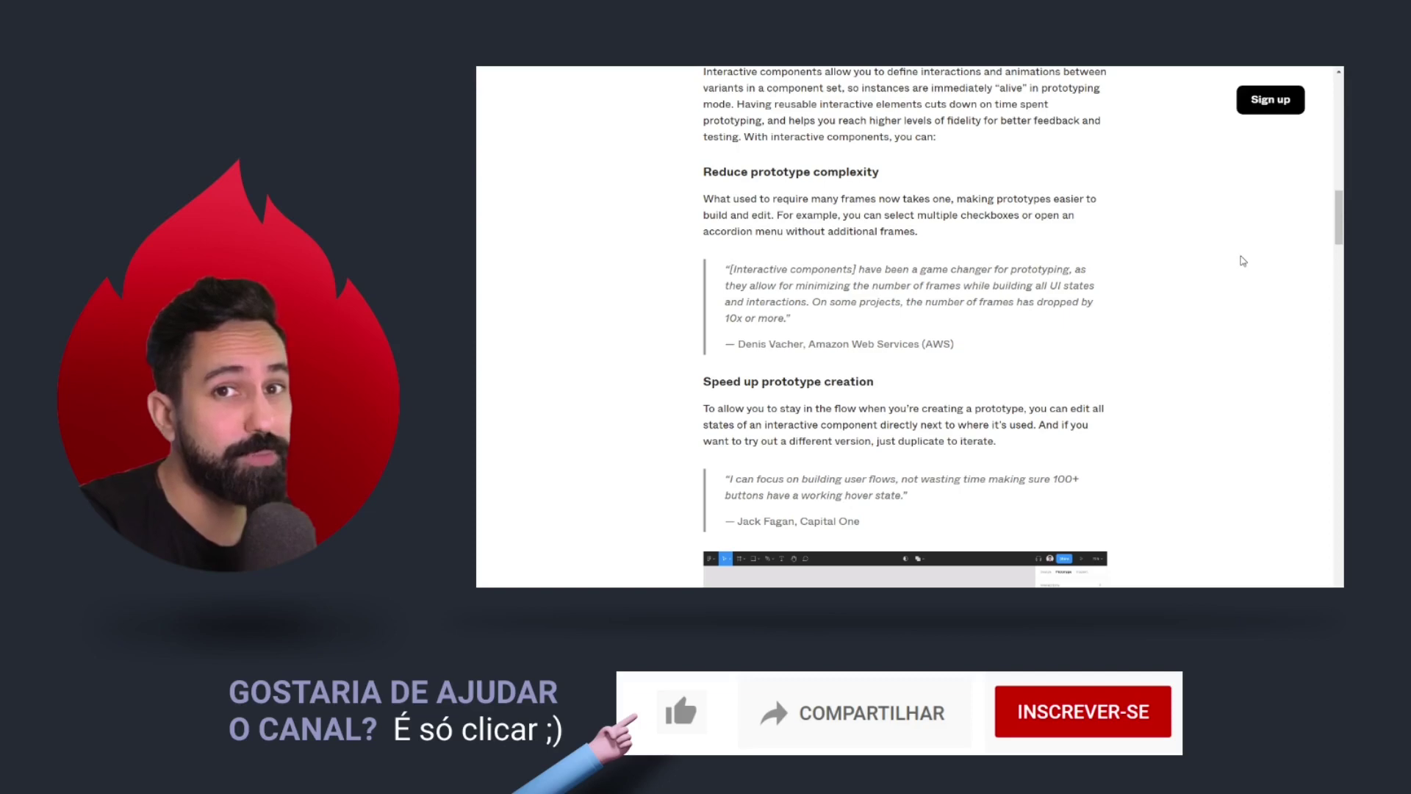
pyautogui.scroll(10, 1242, 261)
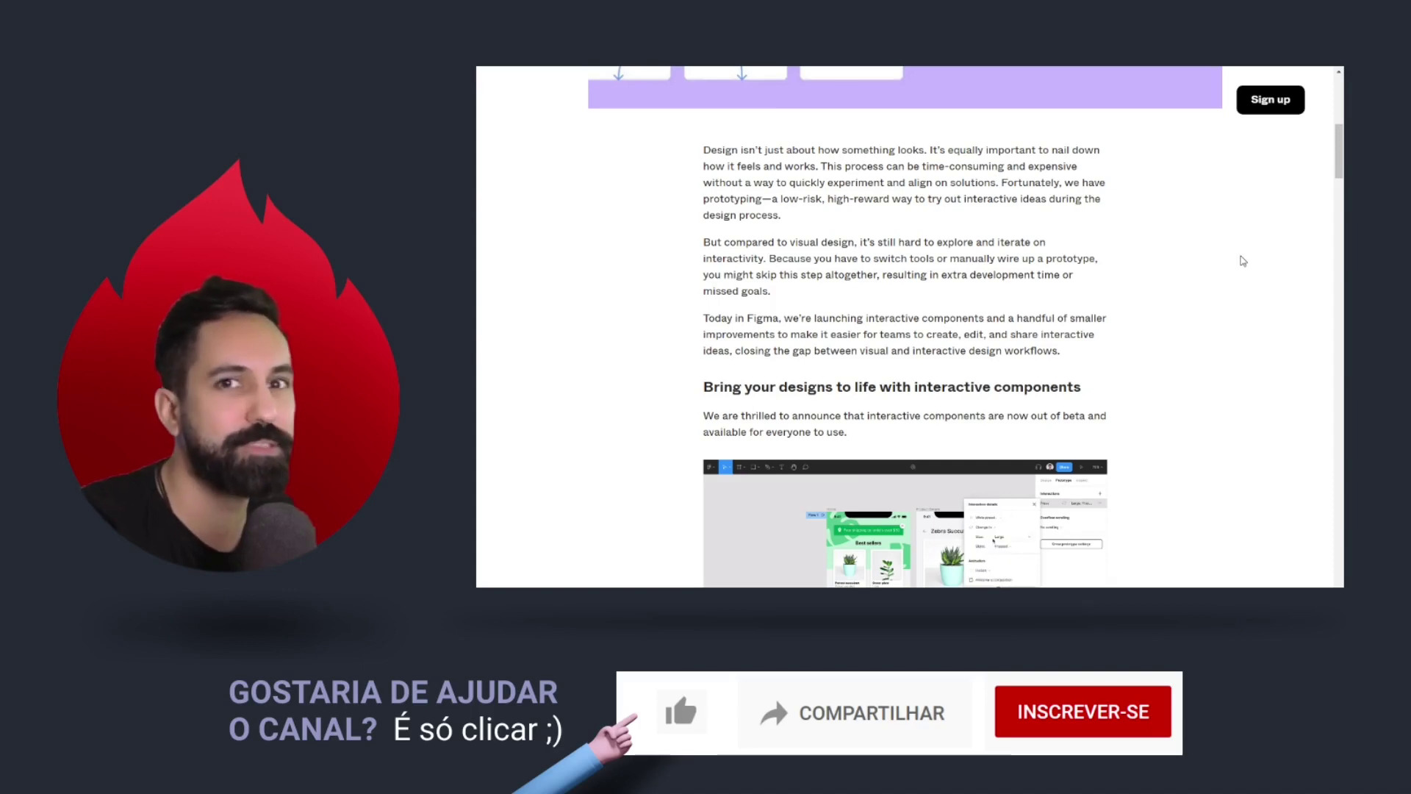
pyautogui.scroll(2, 1242, 261)
pyautogui.scroll(4, 1242, 261)
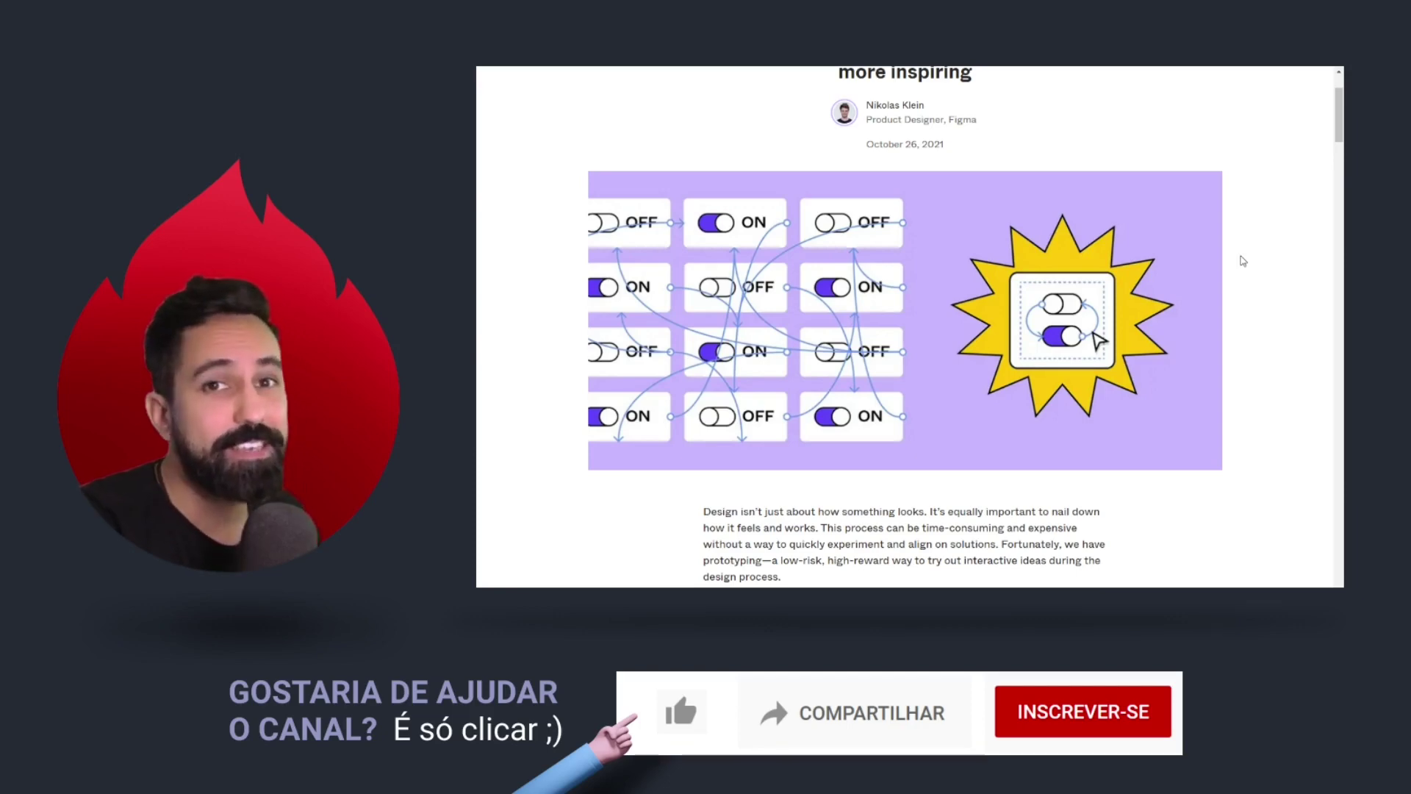
pyautogui.scroll(-1, 1242, 261)
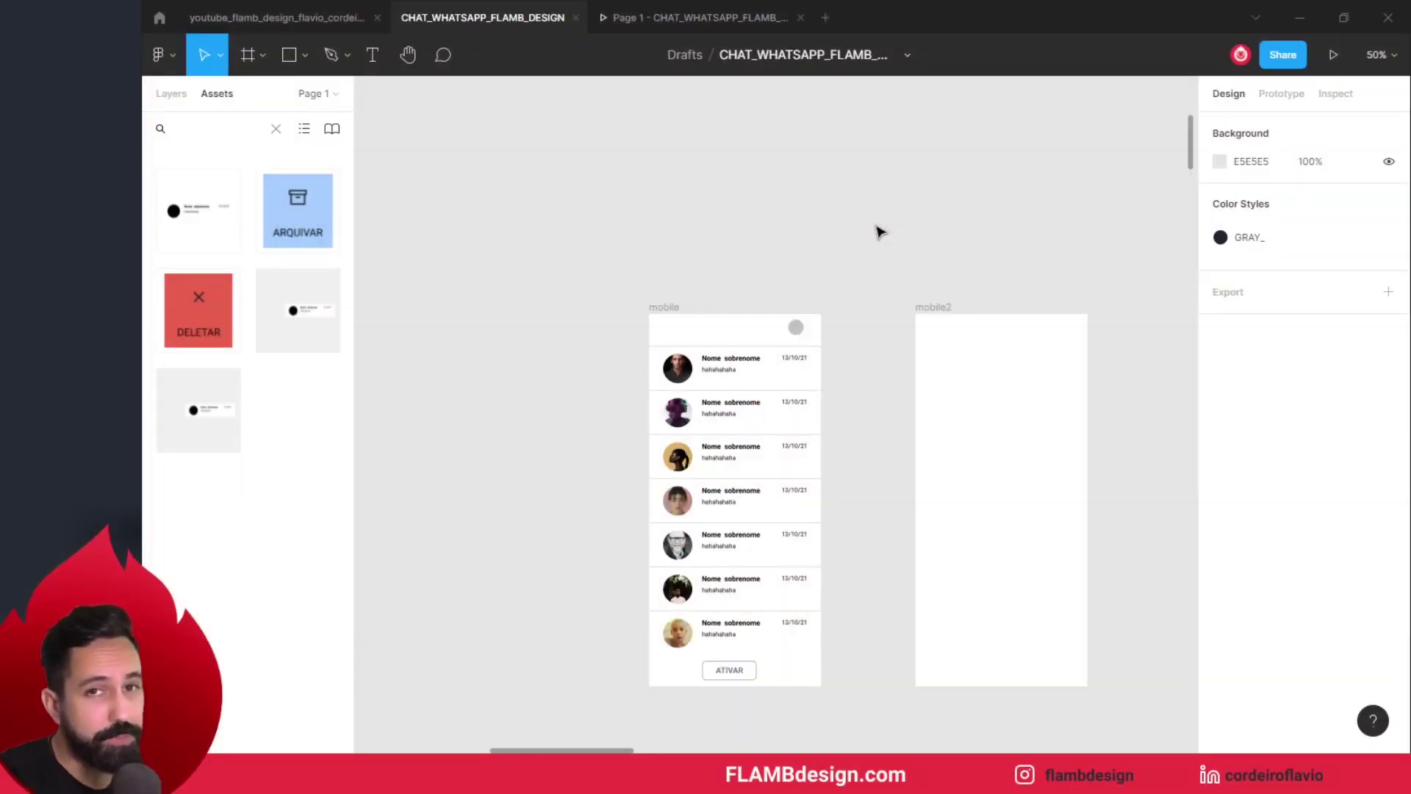
pyautogui.click(1286, 95)
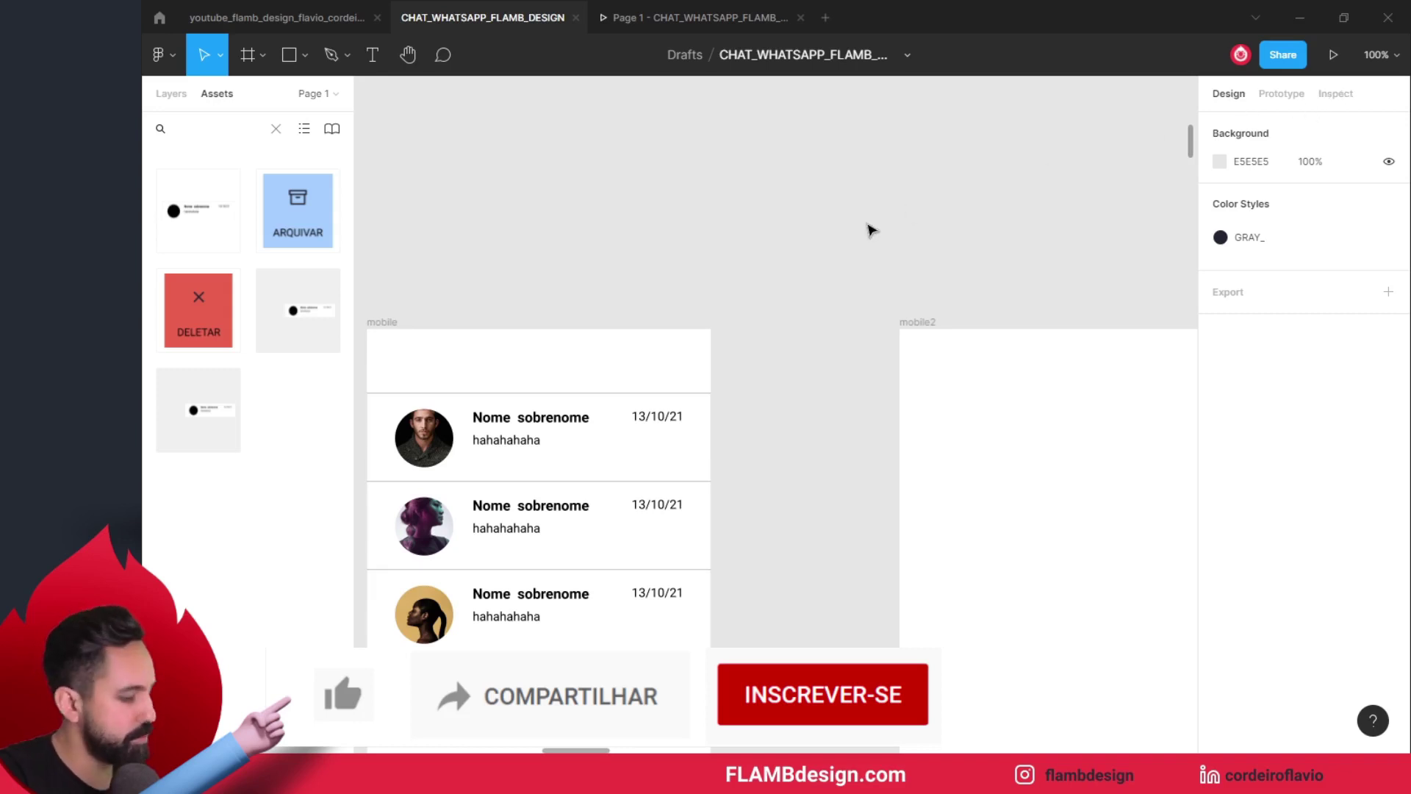
pyautogui.hotkey('alt', '9')
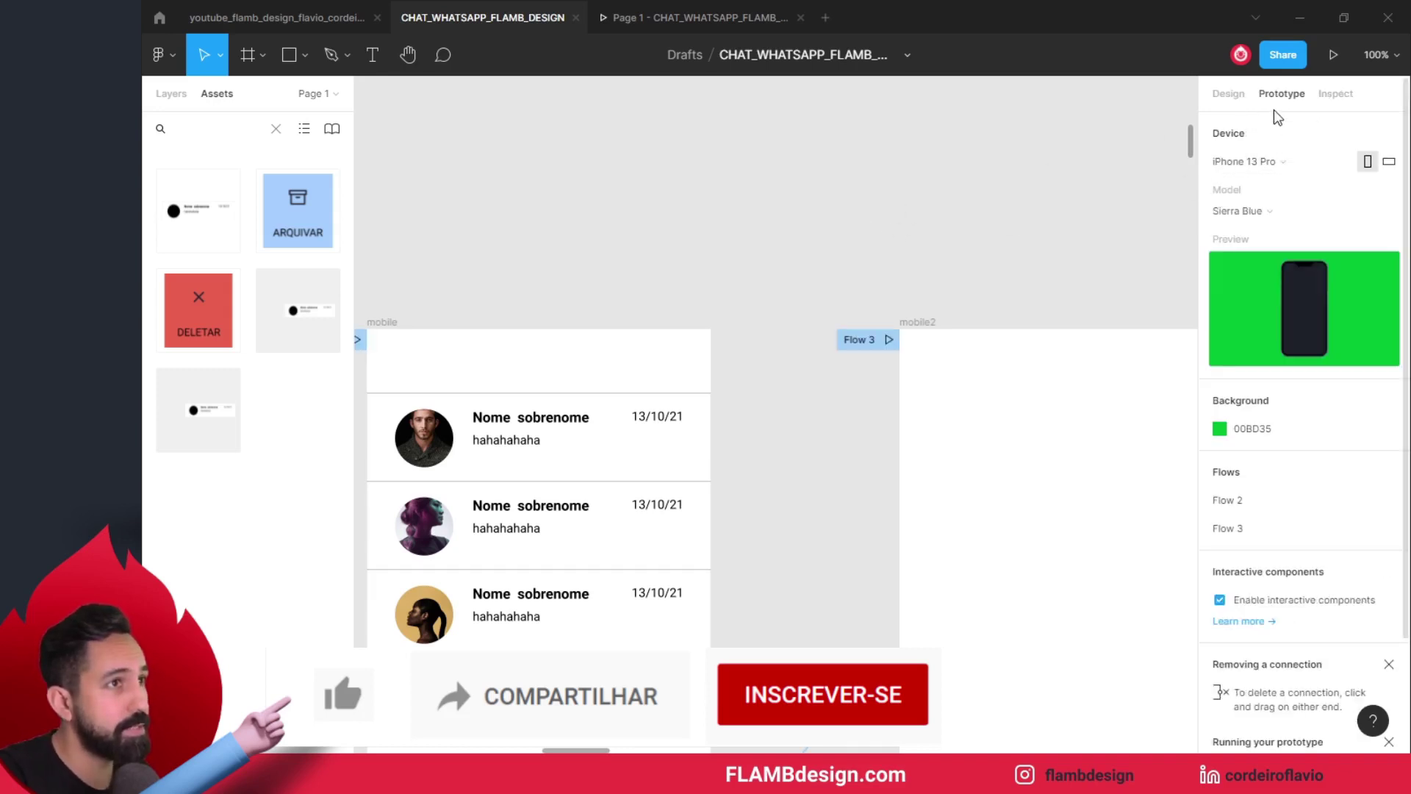
pyautogui.hotkey('alt', '8')
pyautogui.click(1275, 106)
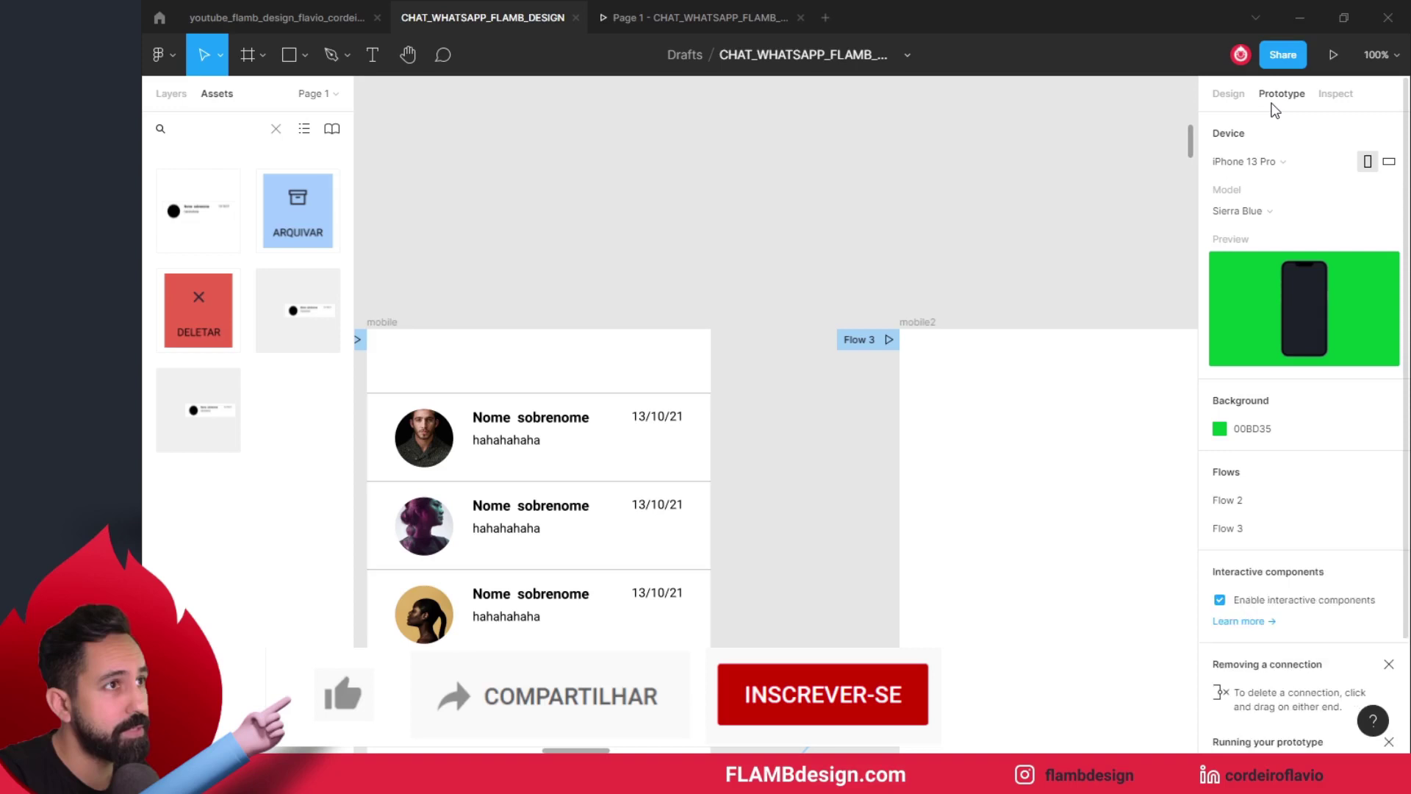
pyautogui.hotkey('alt', '8')
pyautogui.scroll(-1, 794, 345)
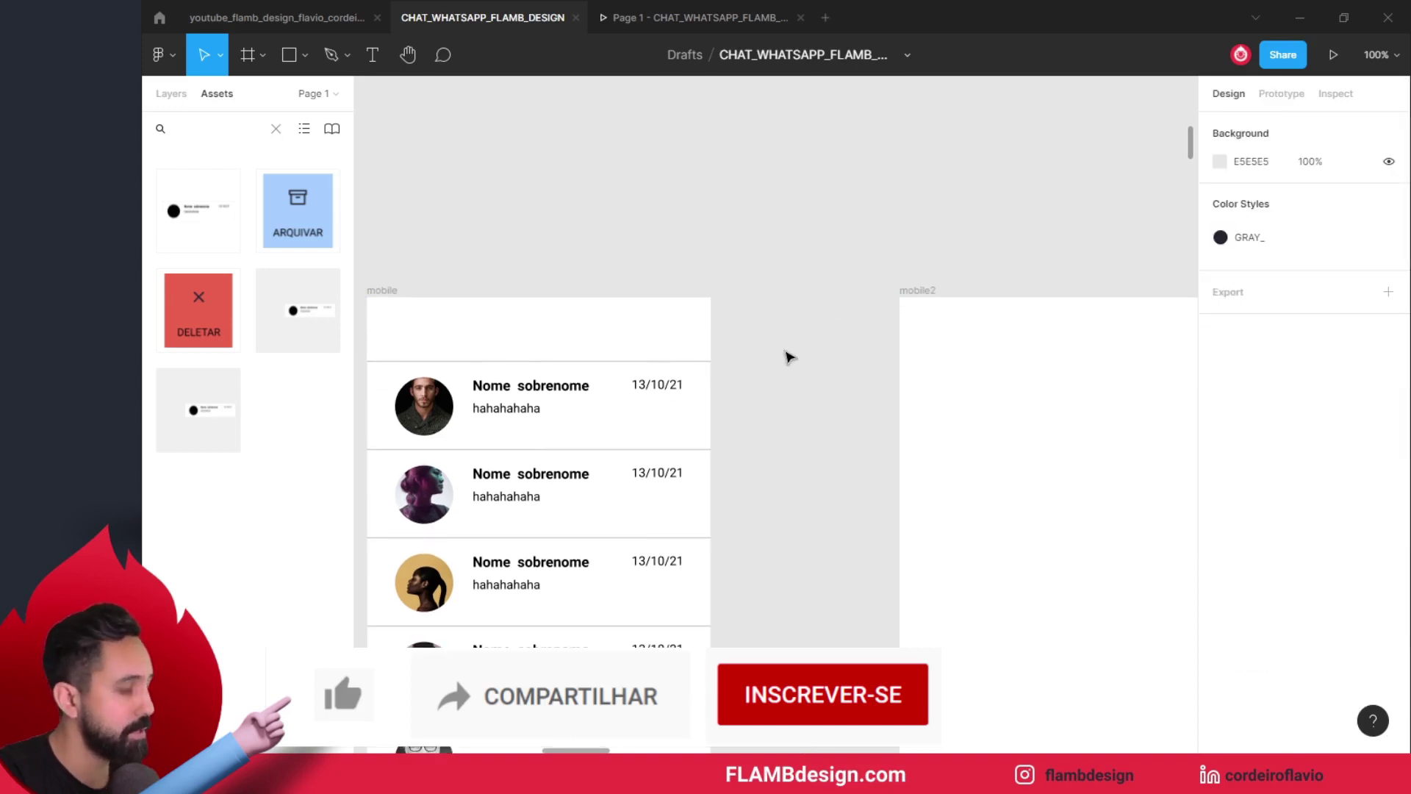
pyautogui.moveTo(731, 346); pyautogui.dragTo(868, 340)
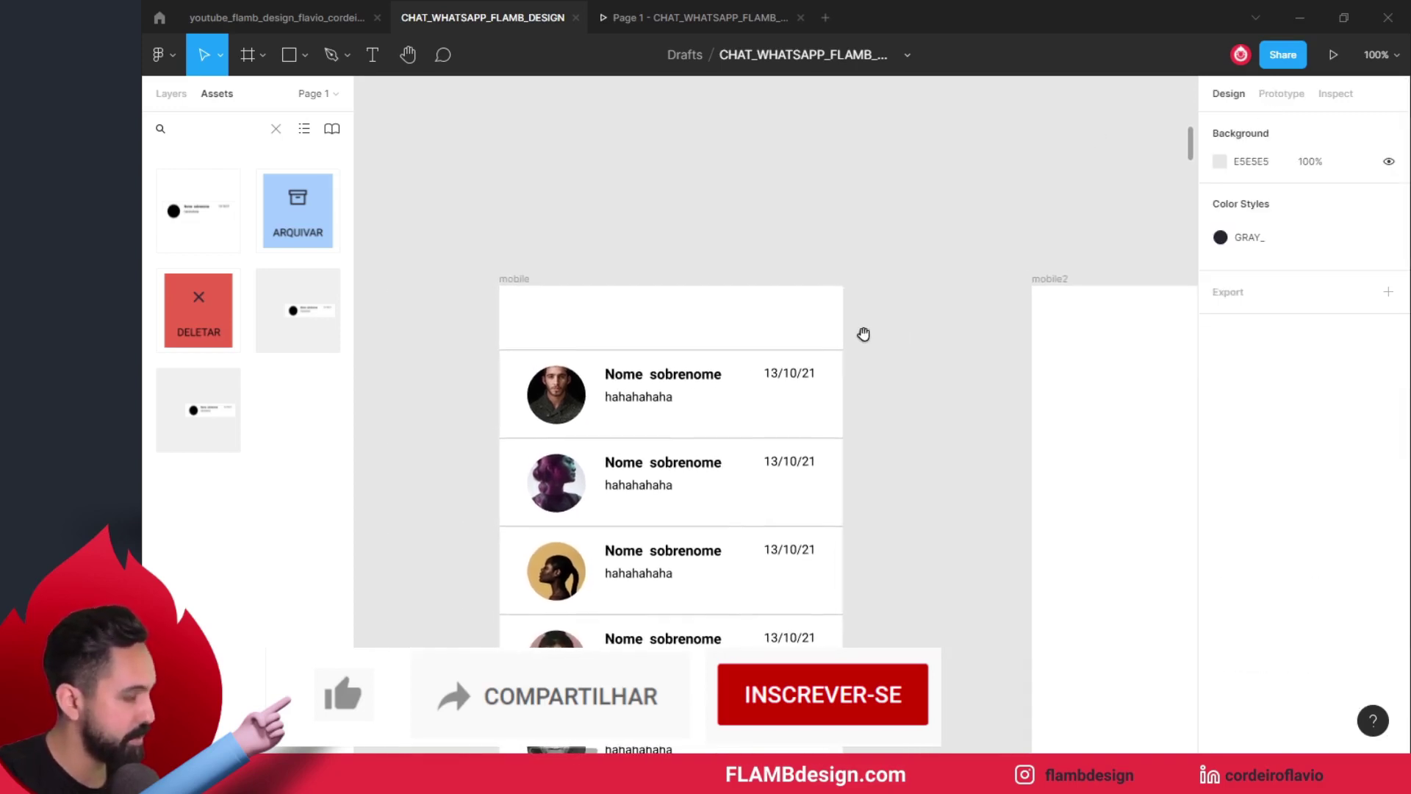
pyautogui.hotkey('alt', '9')
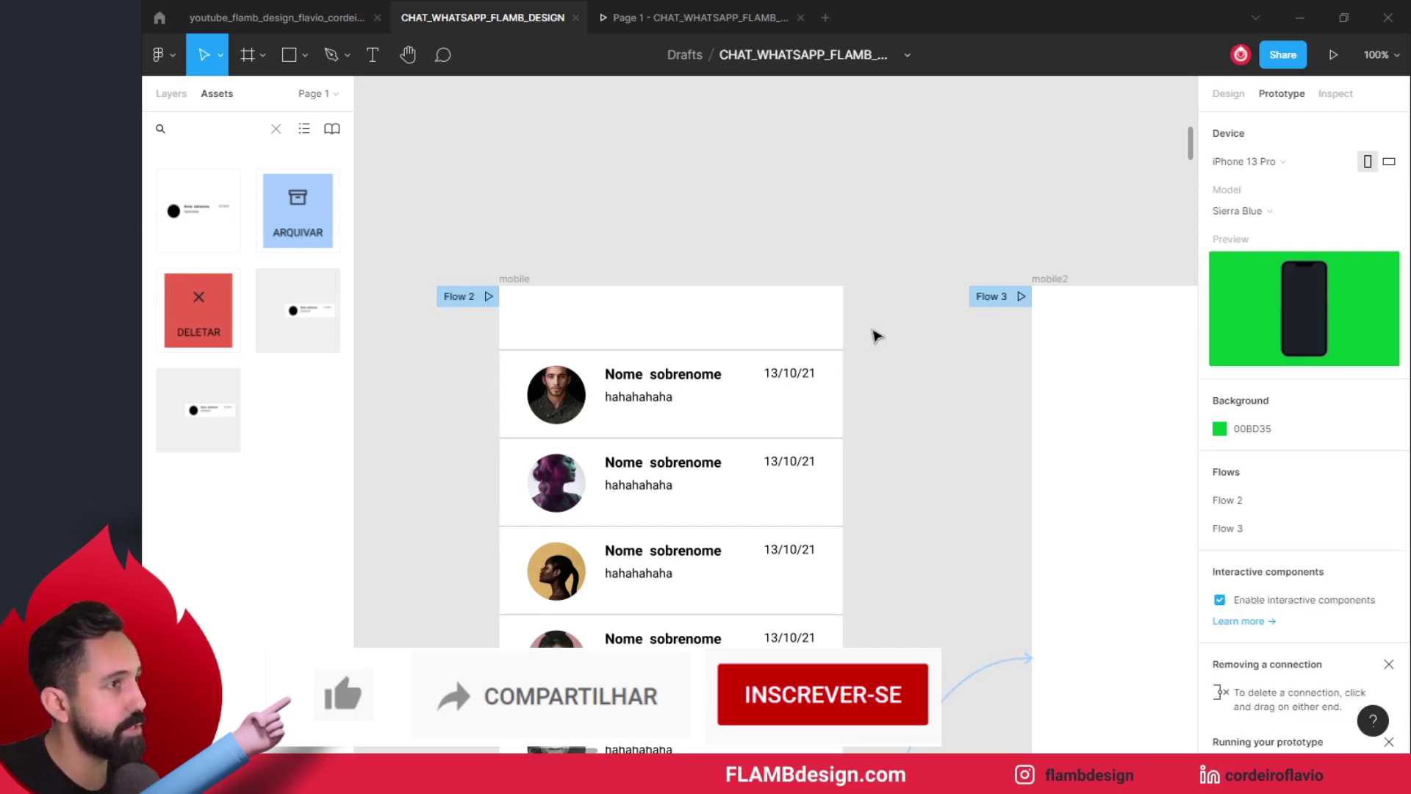
pyautogui.hotkey('alt', '8')
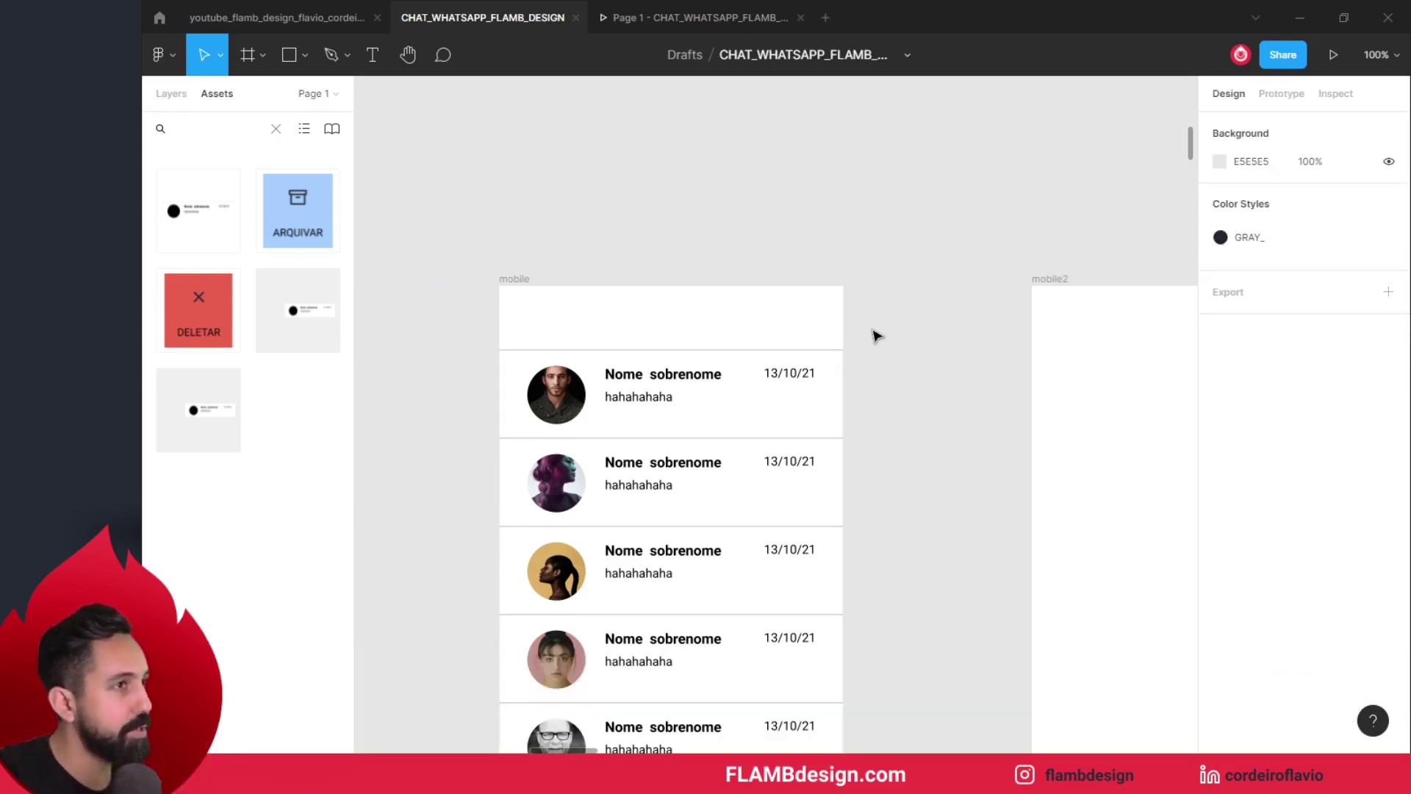
pyautogui.moveTo(882, 367); pyautogui.dragTo(682, 302)
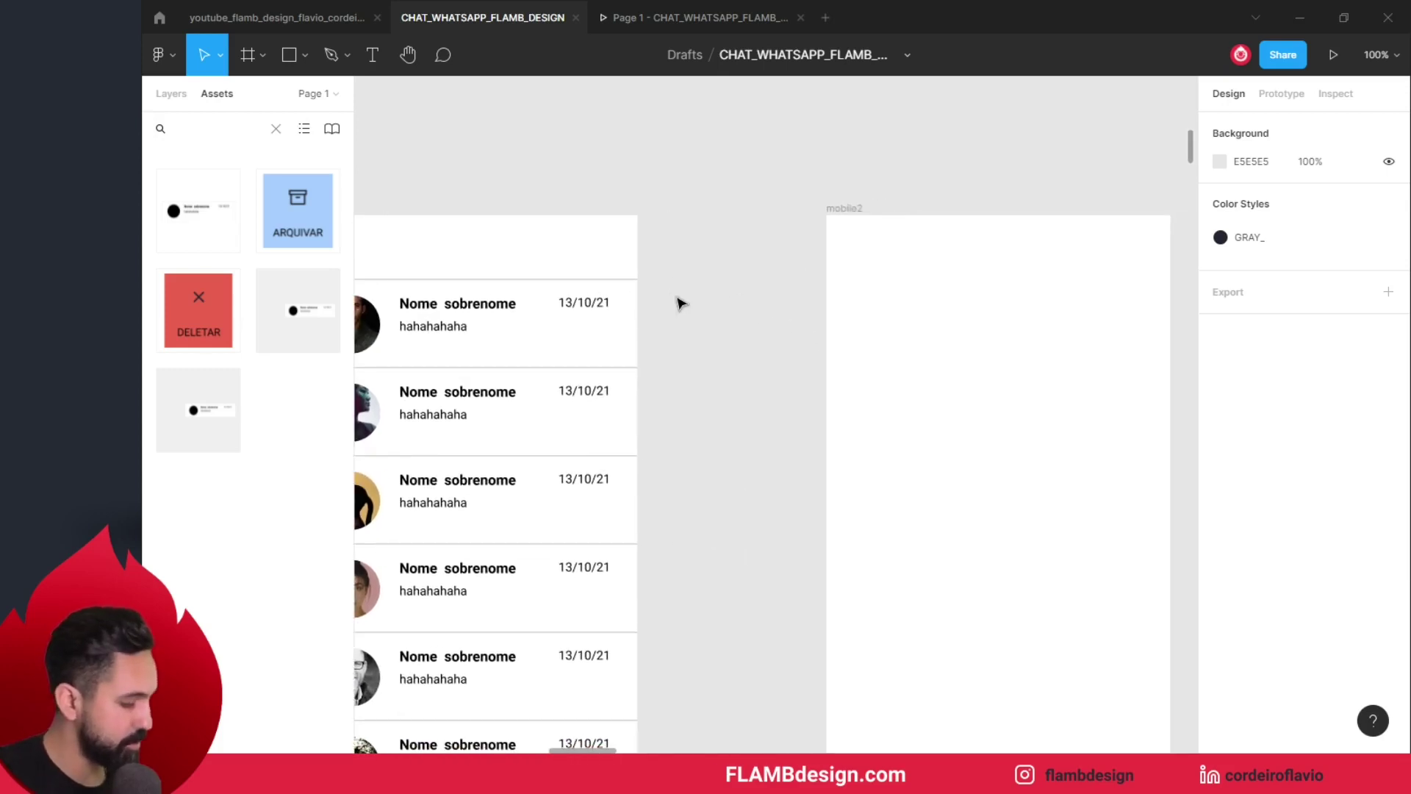
pyautogui.press('-')
pyautogui.press('-')
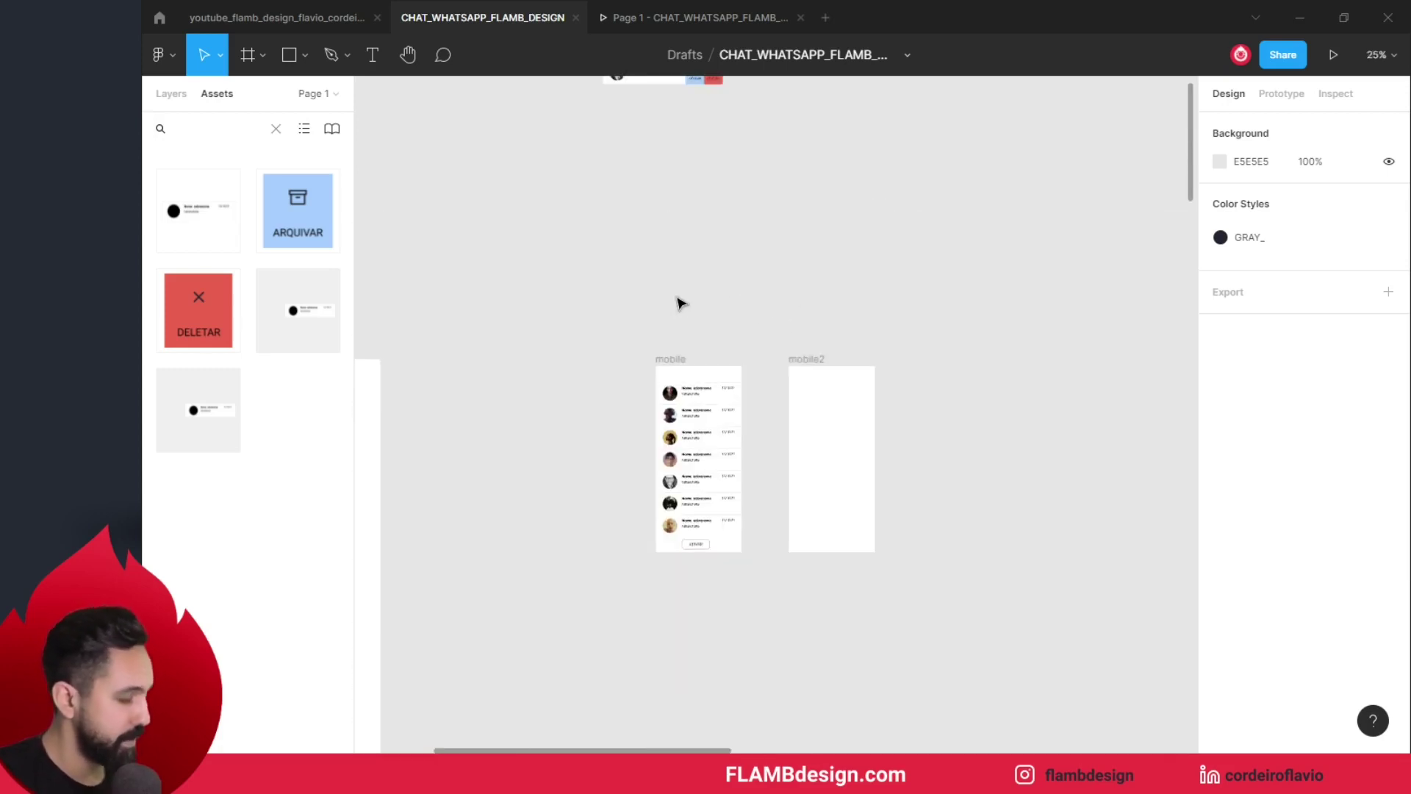
pyautogui.click(699, 570)
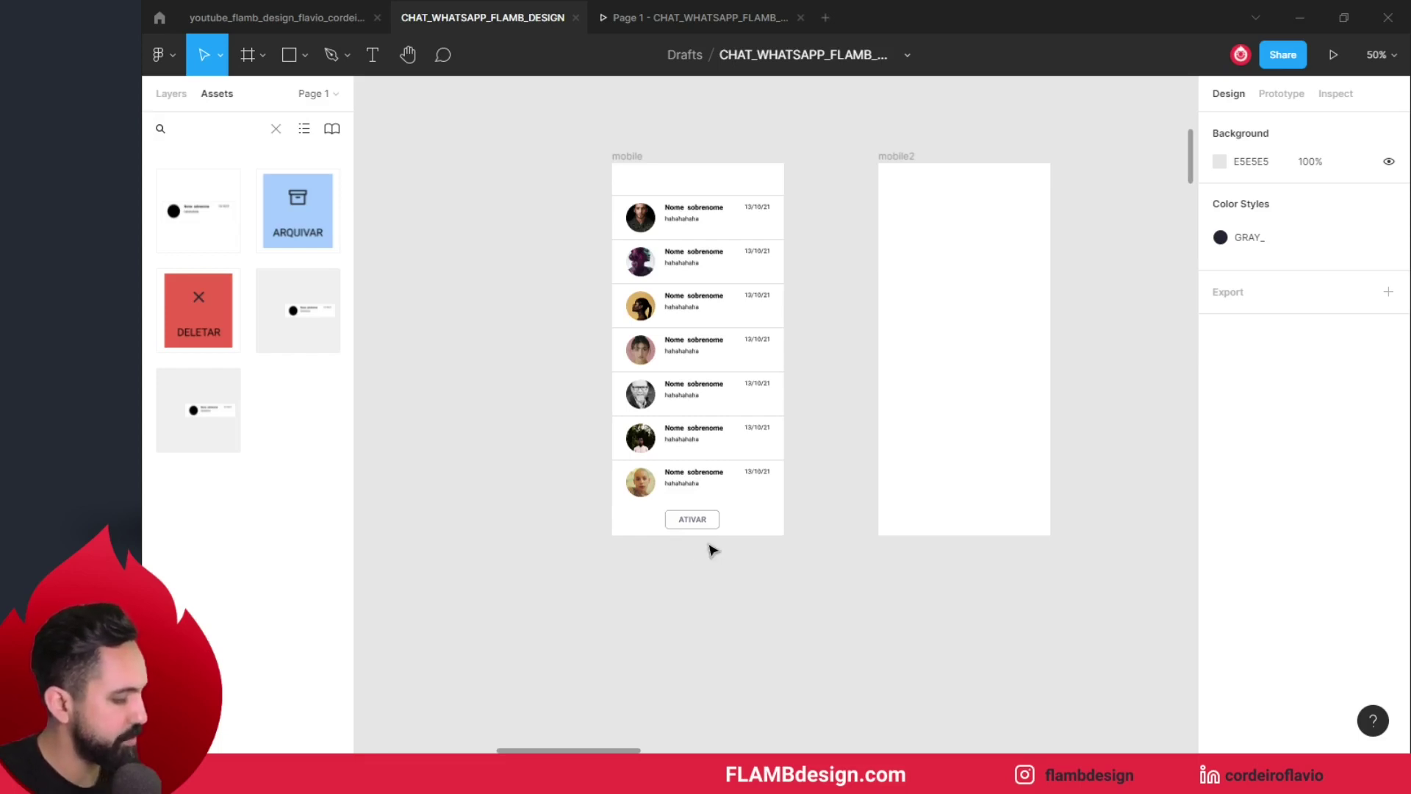
pyautogui.hotkey('shift', 'e')
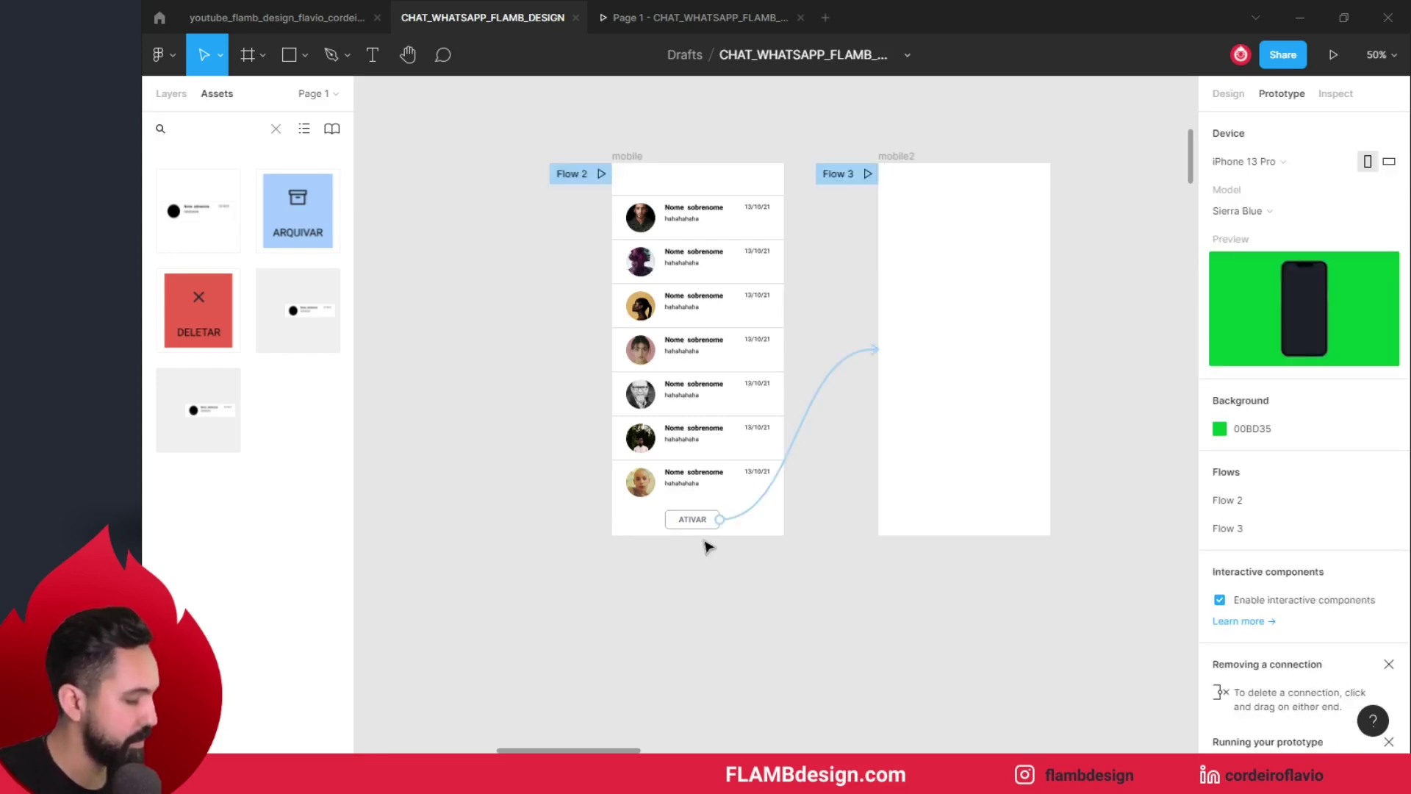
pyautogui.click(706, 544)
pyautogui.click(703, 506)
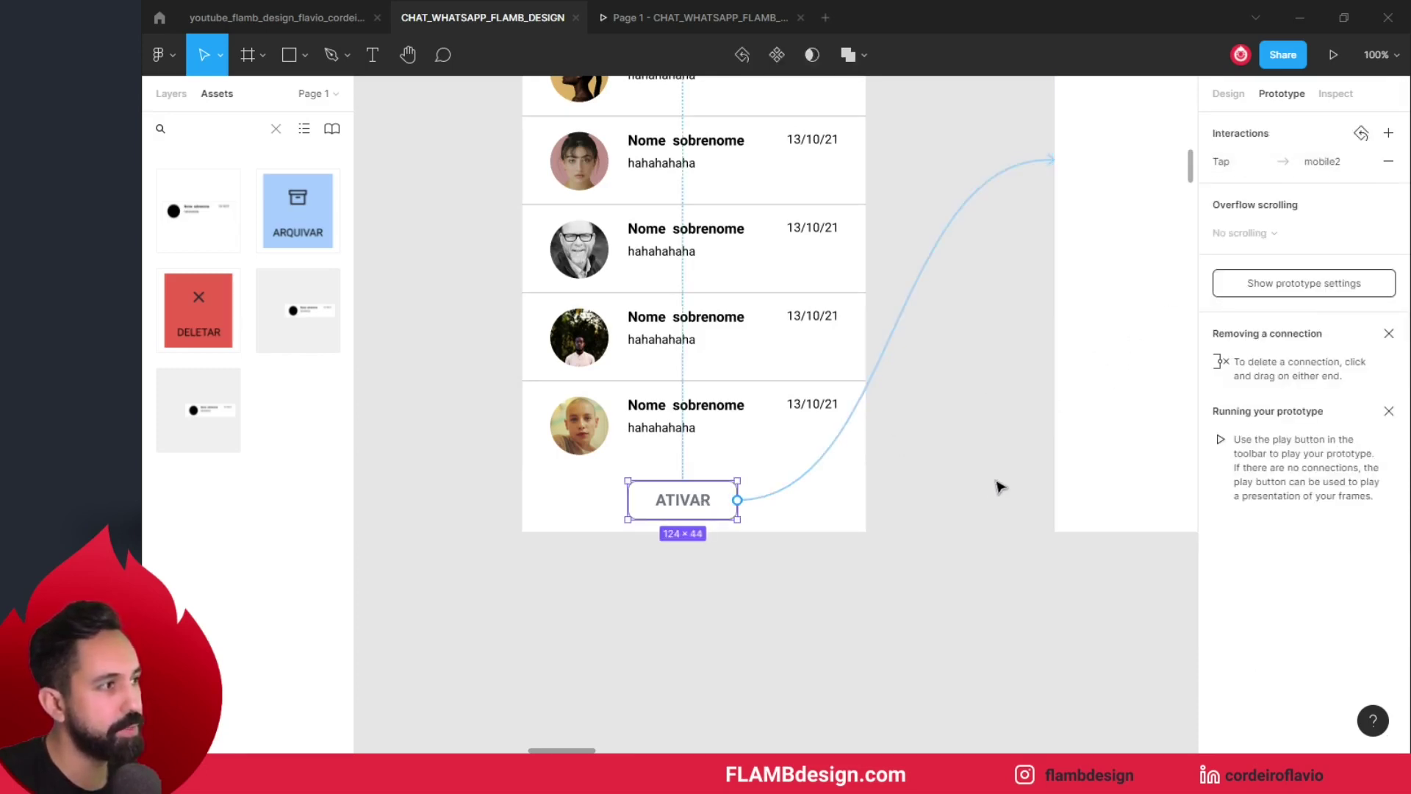
pyautogui.scroll(1, 958, 527)
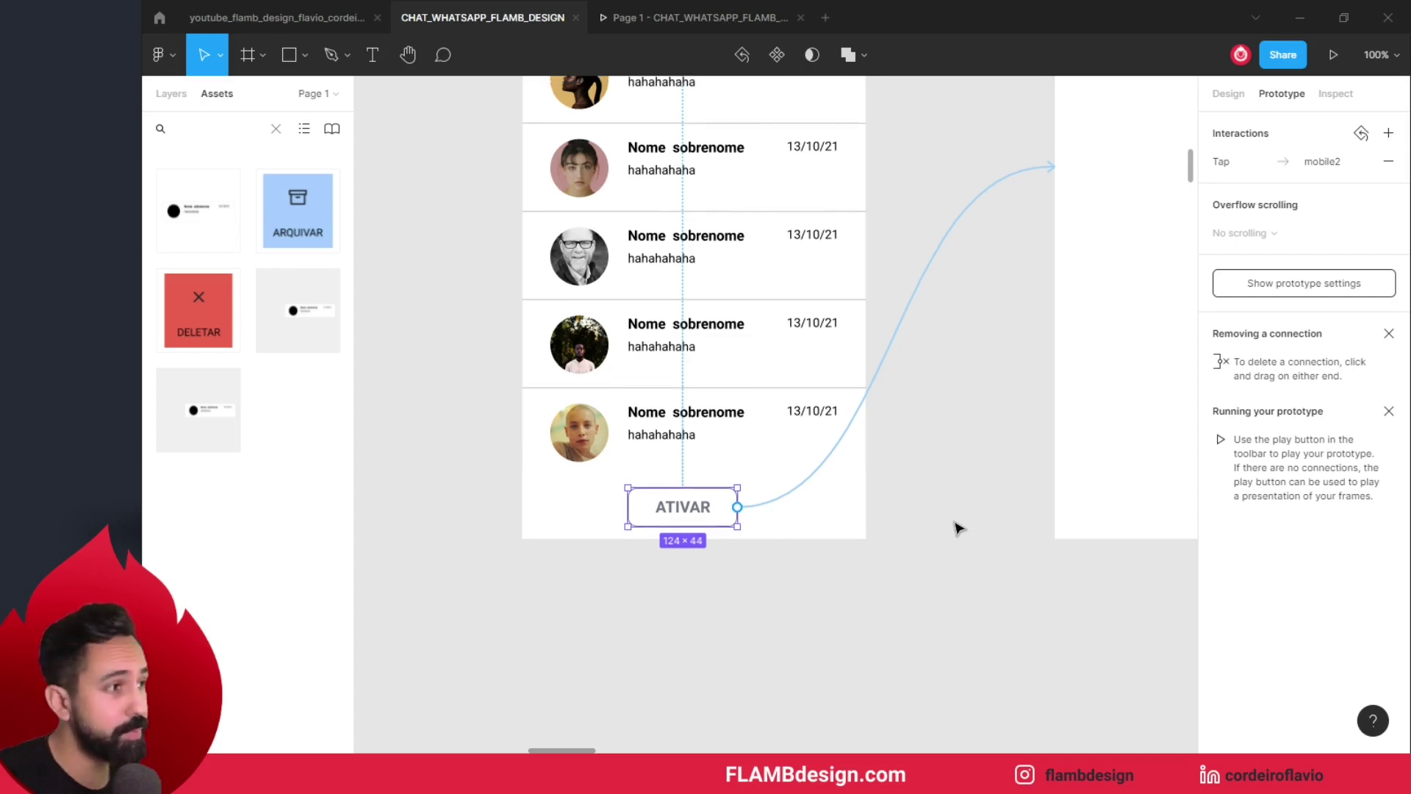
pyautogui.scroll(1, 958, 528)
pyautogui.scroll(5, 957, 525)
pyautogui.scroll(3, 919, 482)
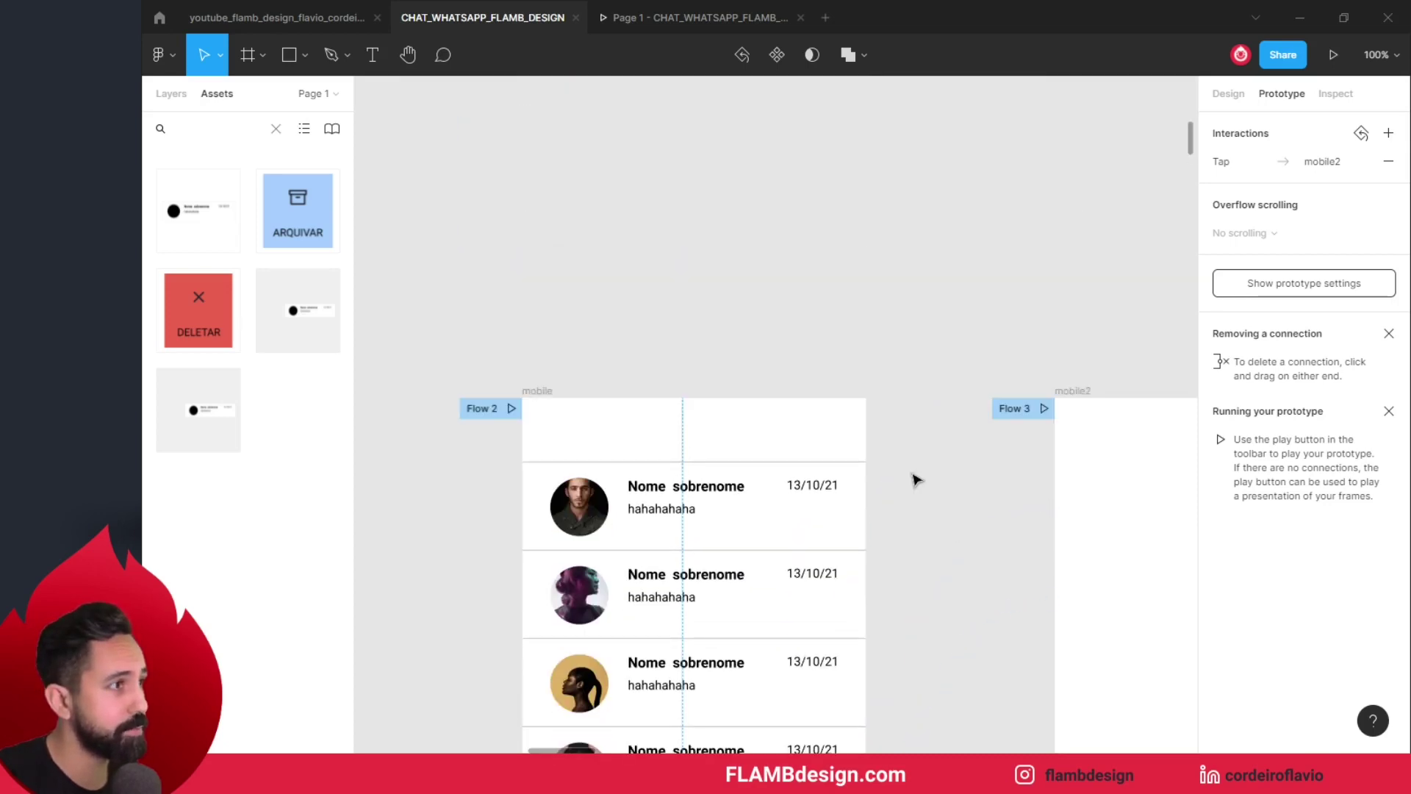
pyautogui.press('Escape')
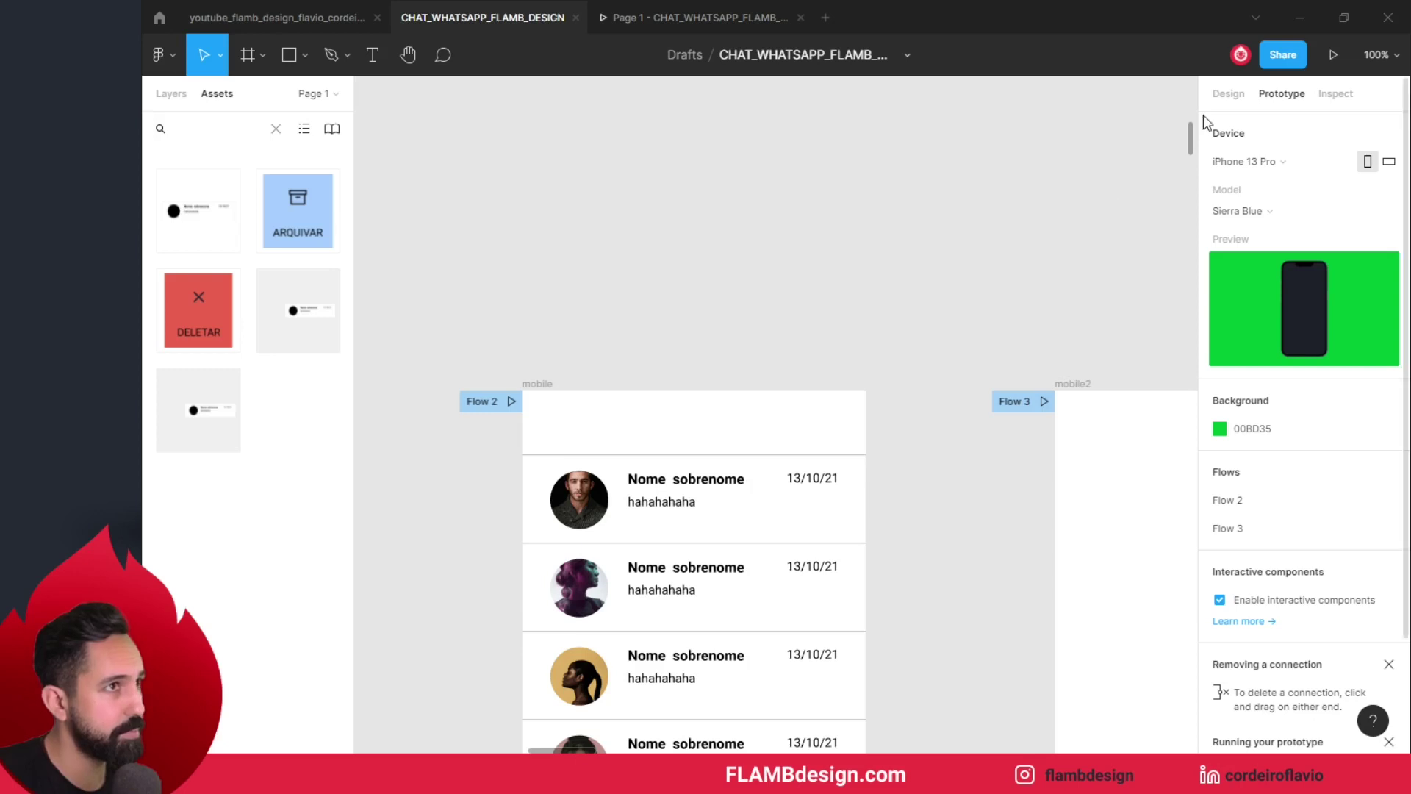
pyautogui.hotkey('shift', 'e')
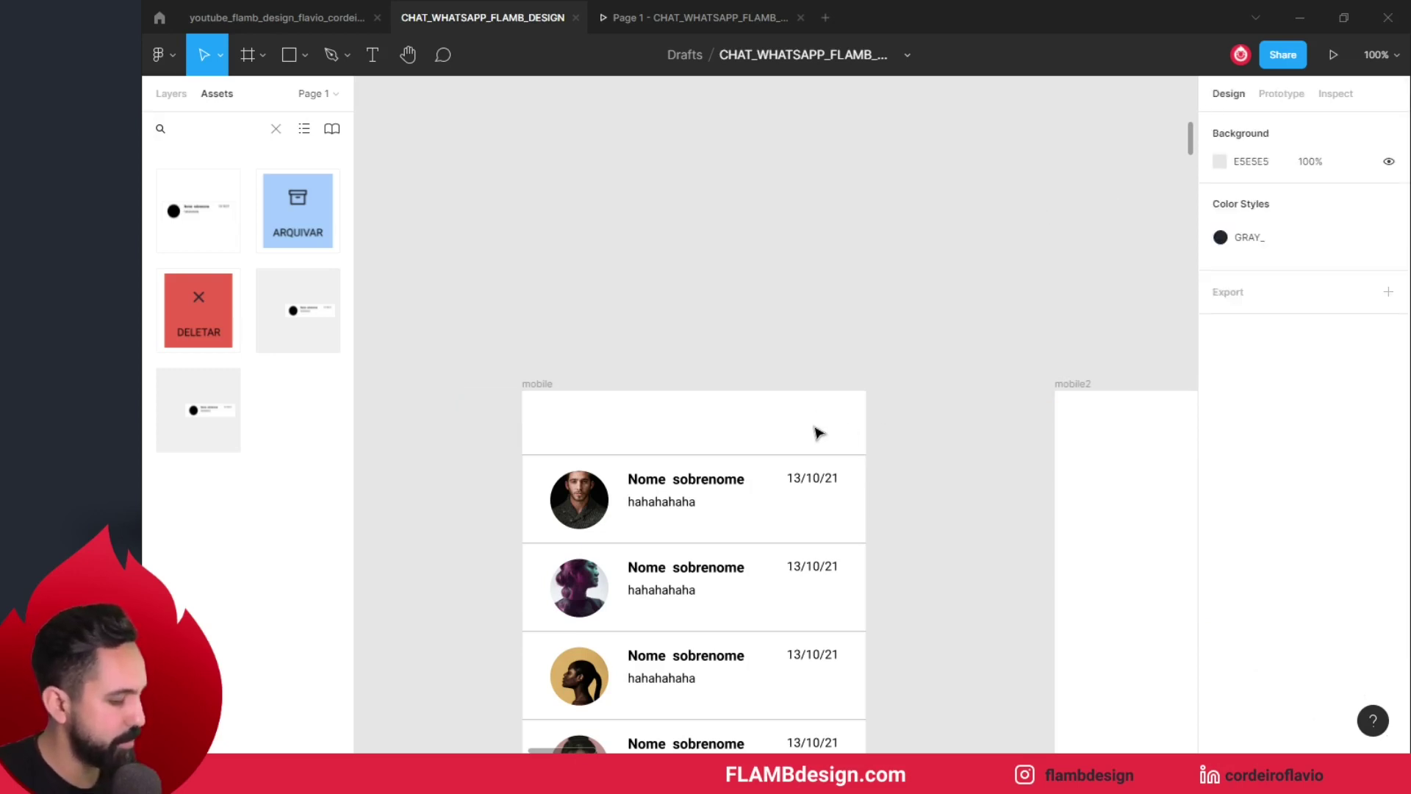
pyautogui.press('o')
pyautogui.moveTo(815, 417); pyautogui.dragTo(833, 433)
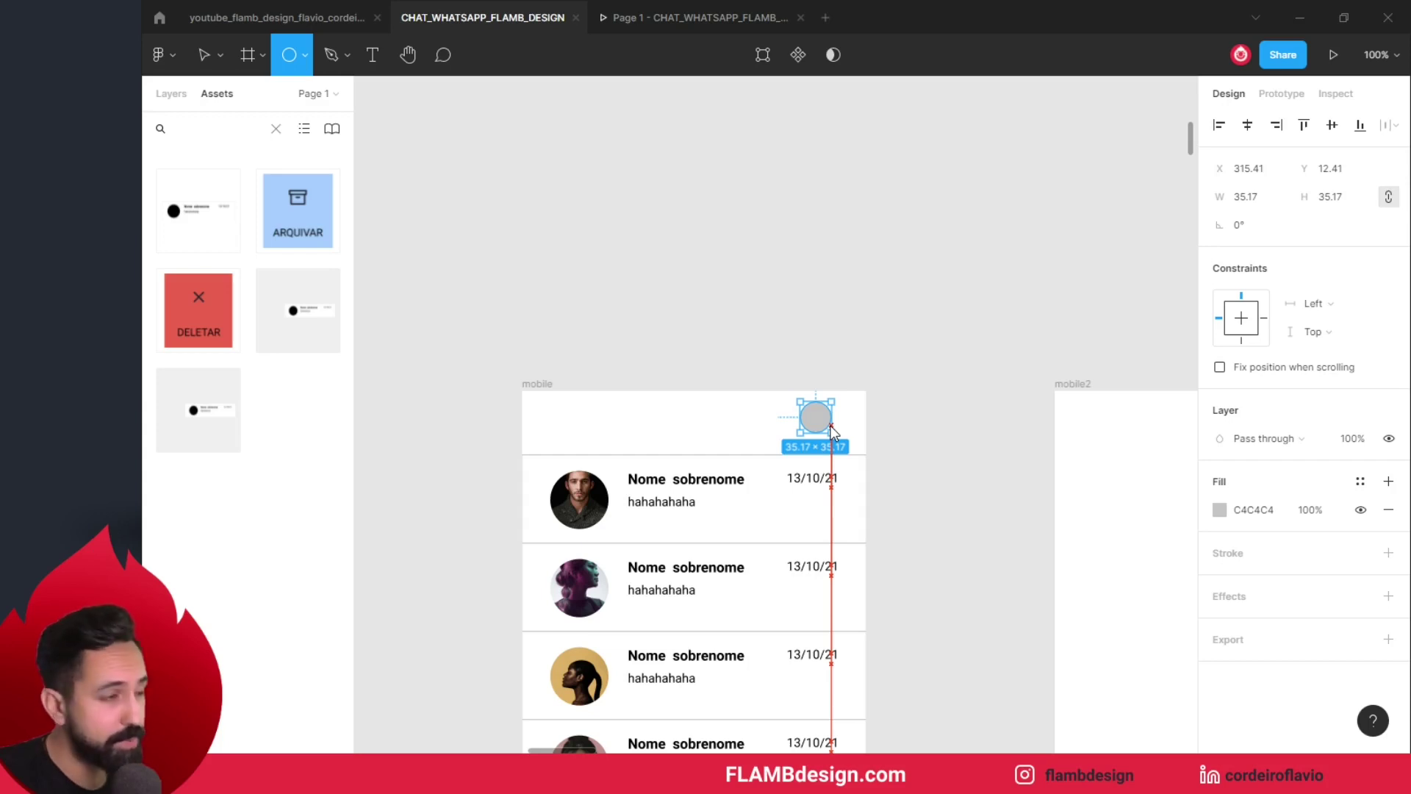
pyautogui.moveTo(833, 432); pyautogui.dragTo(833, 433)
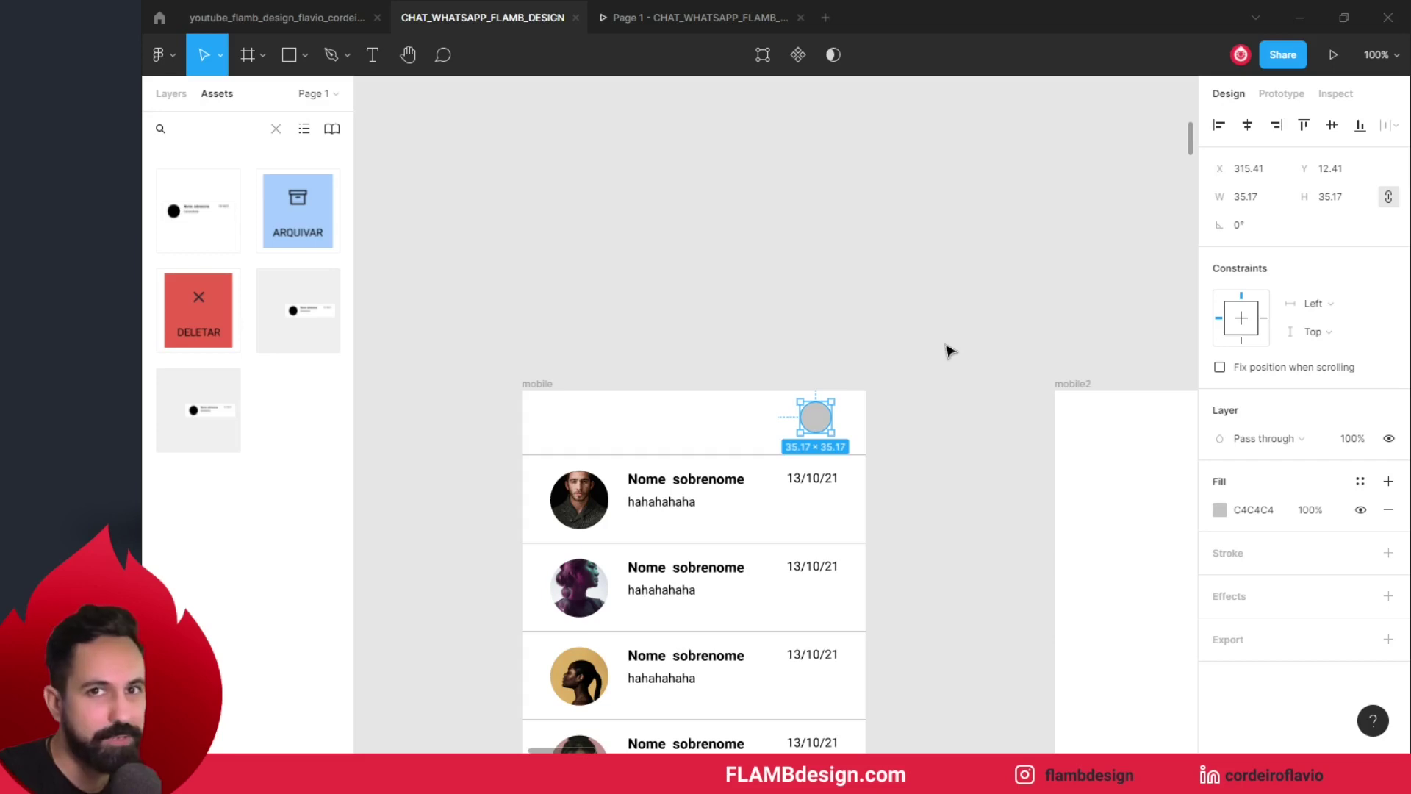
pyautogui.scroll(-1, 916, 449)
pyautogui.scroll(-1, 917, 449)
pyautogui.scroll(-2, 915, 448)
pyautogui.scroll(-3, 913, 448)
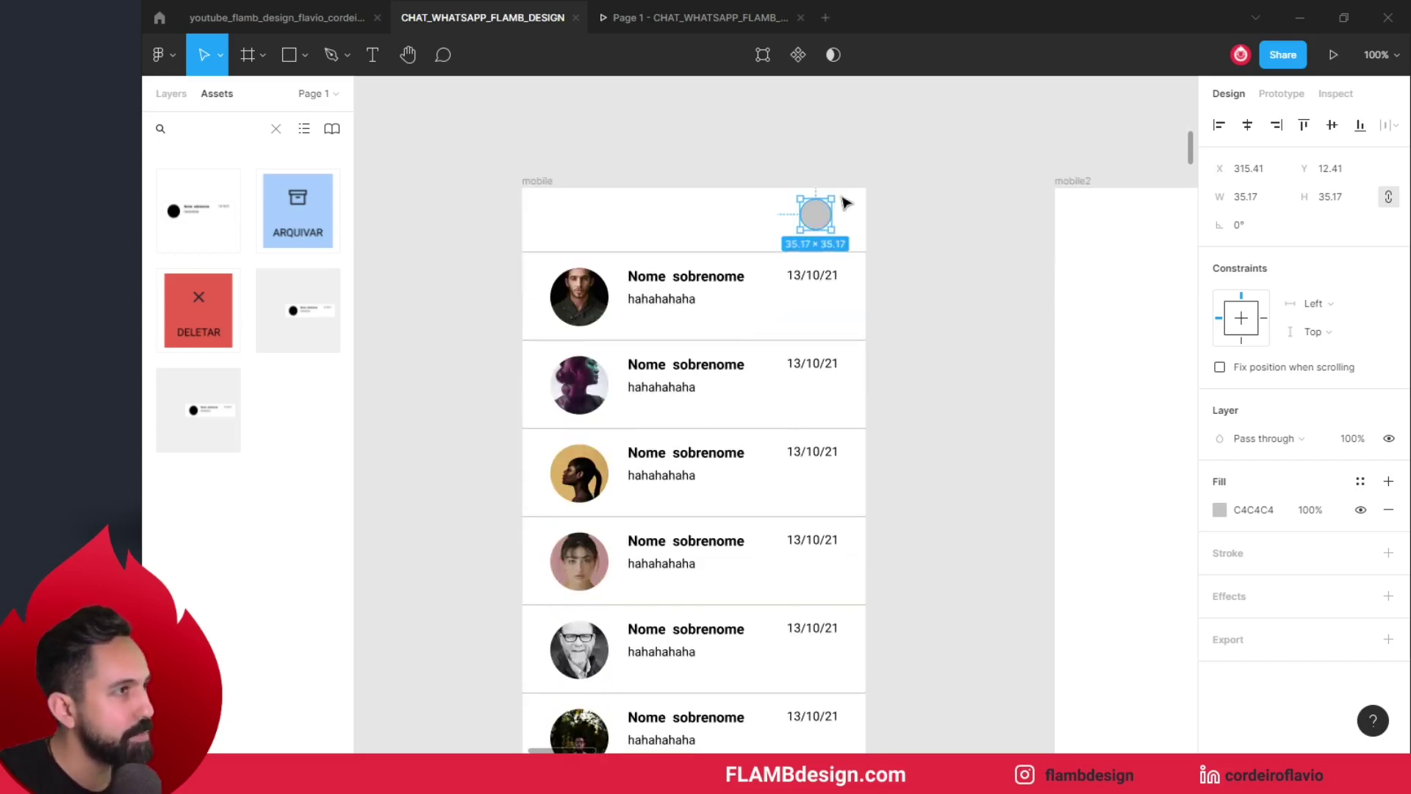
pyautogui.scroll(1, 942, 292)
pyautogui.scroll(-4, 942, 294)
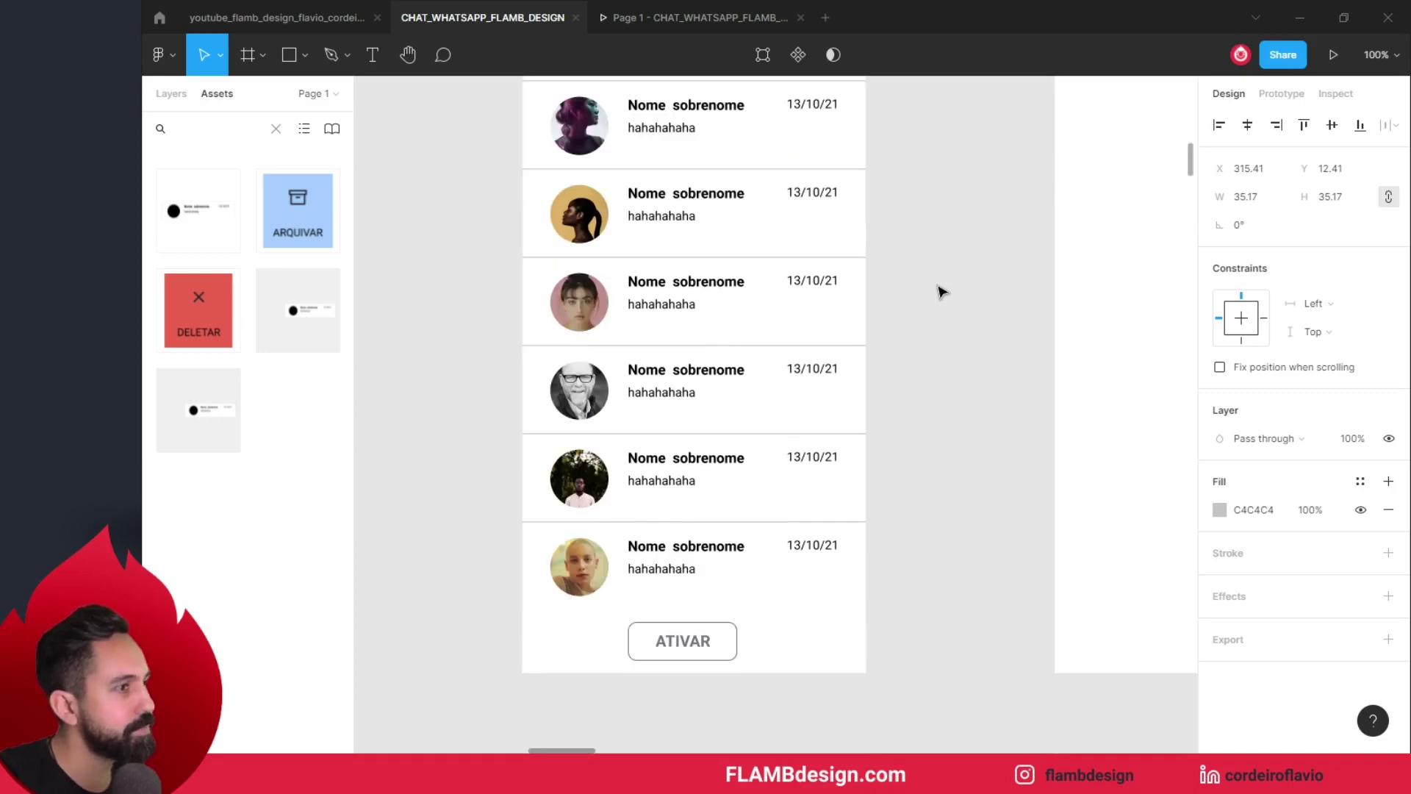
pyautogui.scroll(1, 941, 295)
pyautogui.click(705, 686)
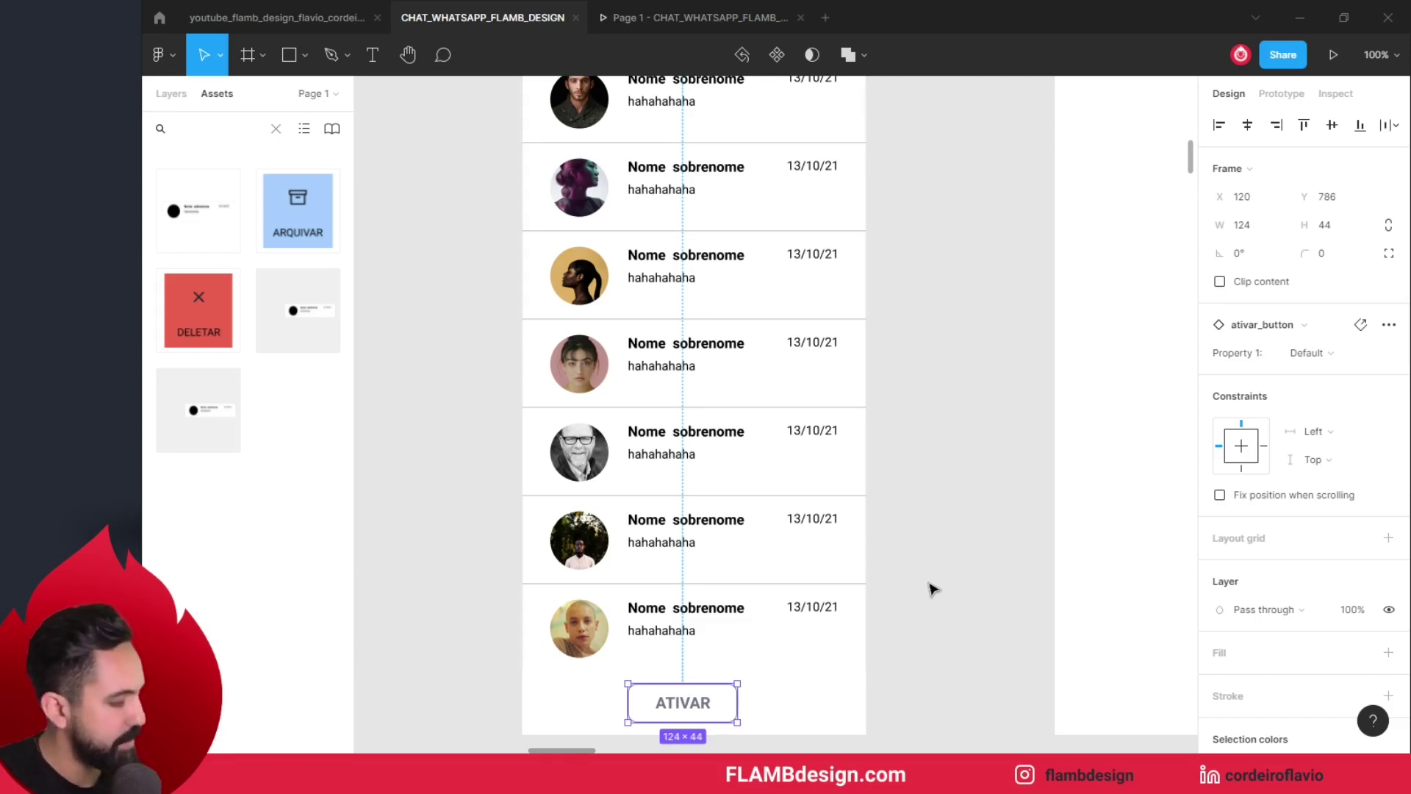
# Step: Inspect the ATIVAR button's Tap → mobile2 interaction, then select the grey circle above the chat list
pyautogui.hotkey('shift', 'e')
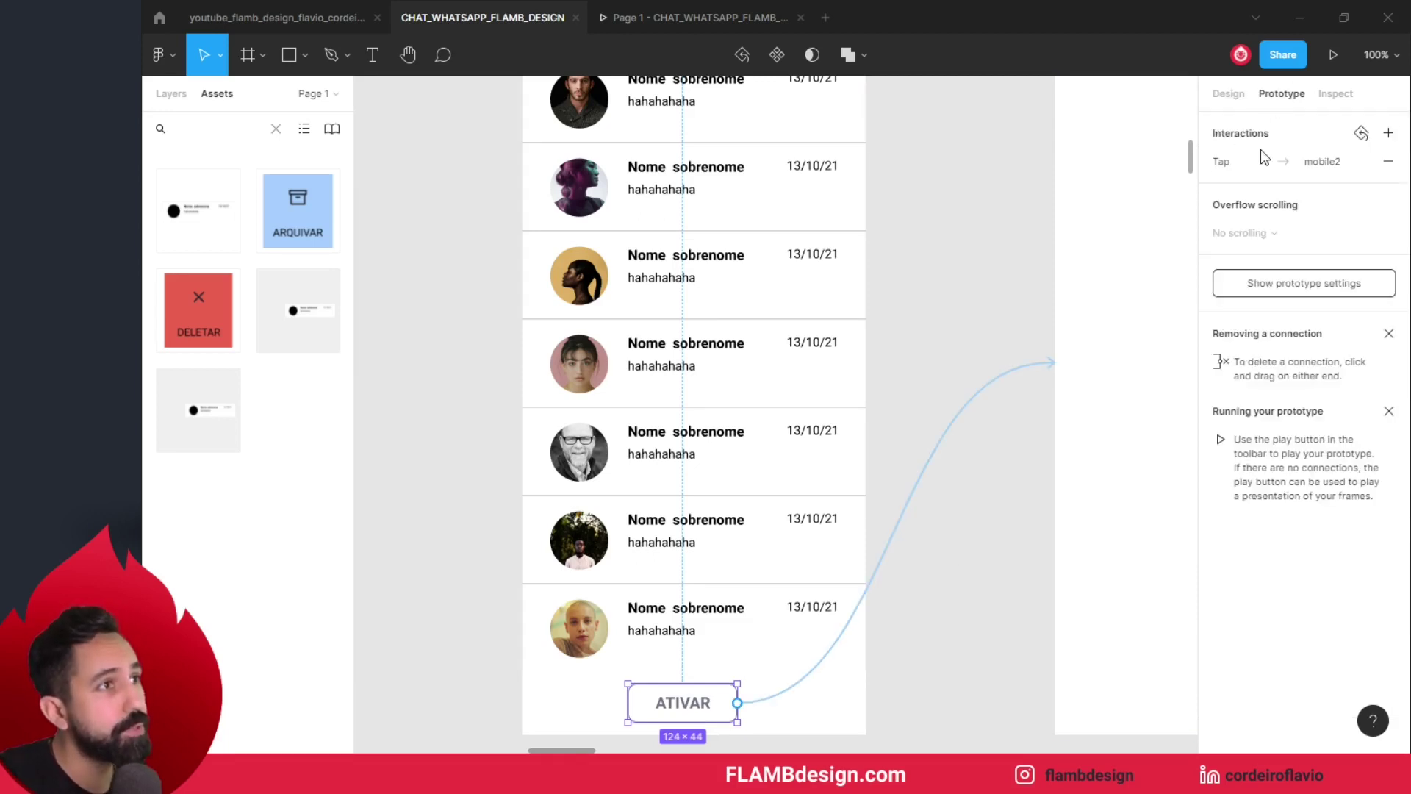
pyautogui.click(1207, 168)
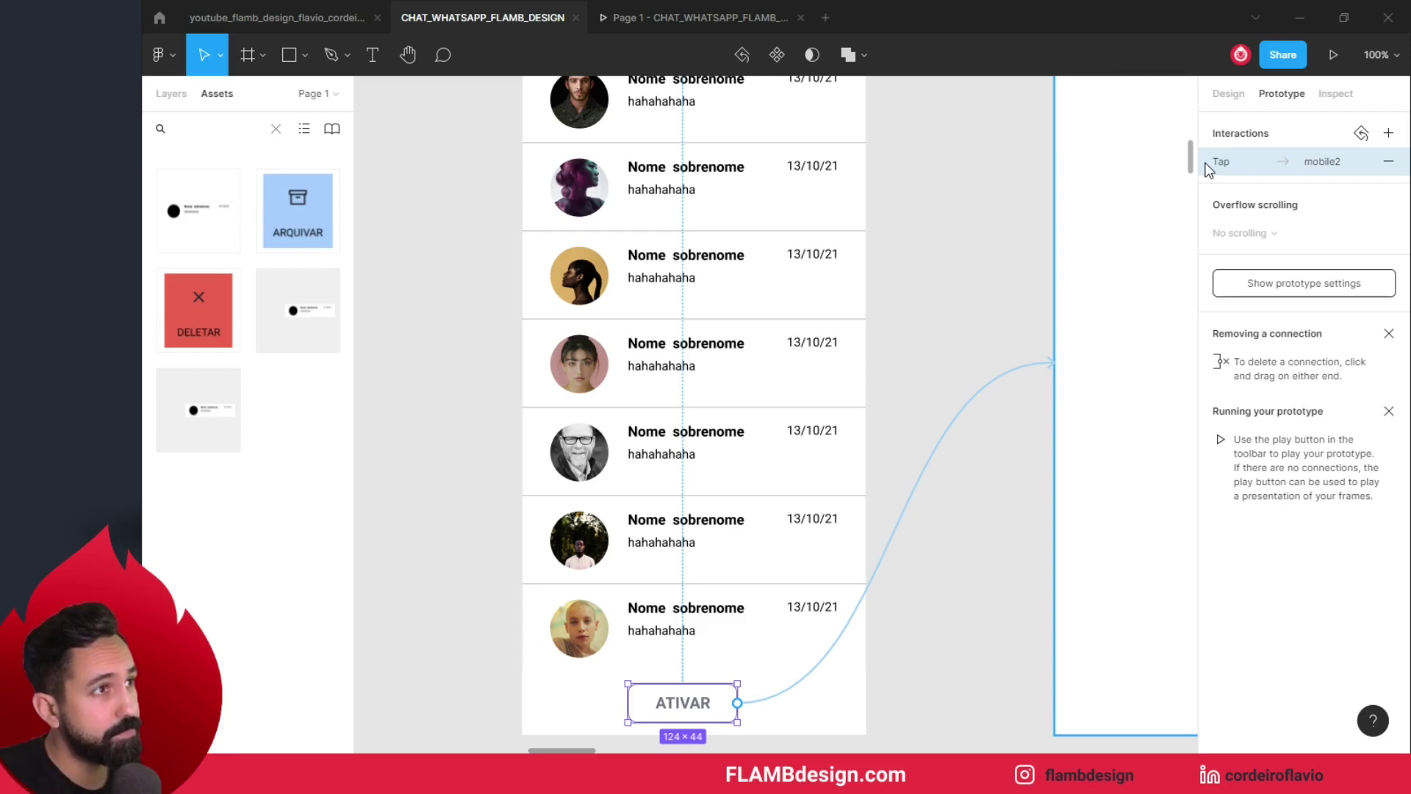
pyautogui.scroll(1, 947, 297)
pyautogui.scroll(4, 949, 297)
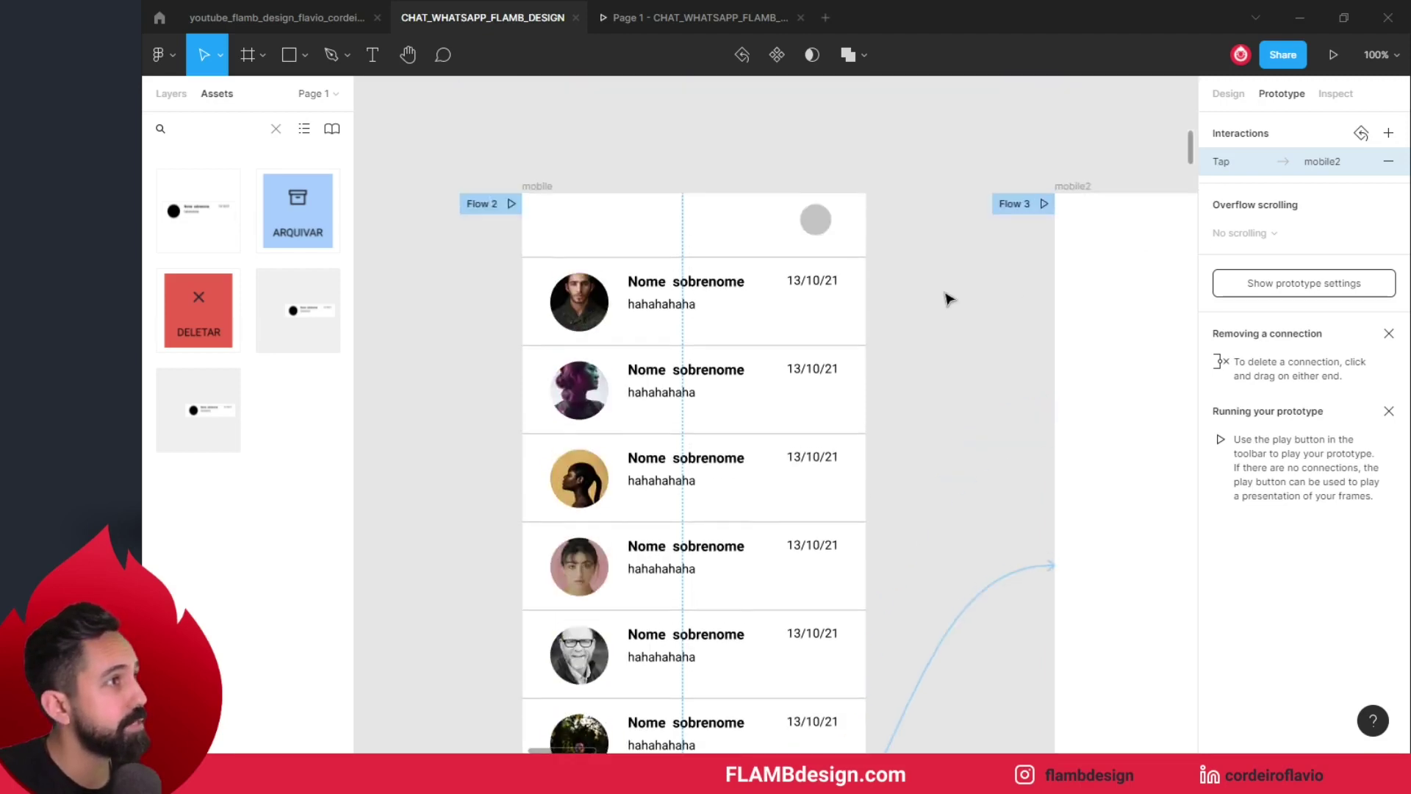
pyautogui.scroll(1, 947, 297)
pyautogui.click(818, 237)
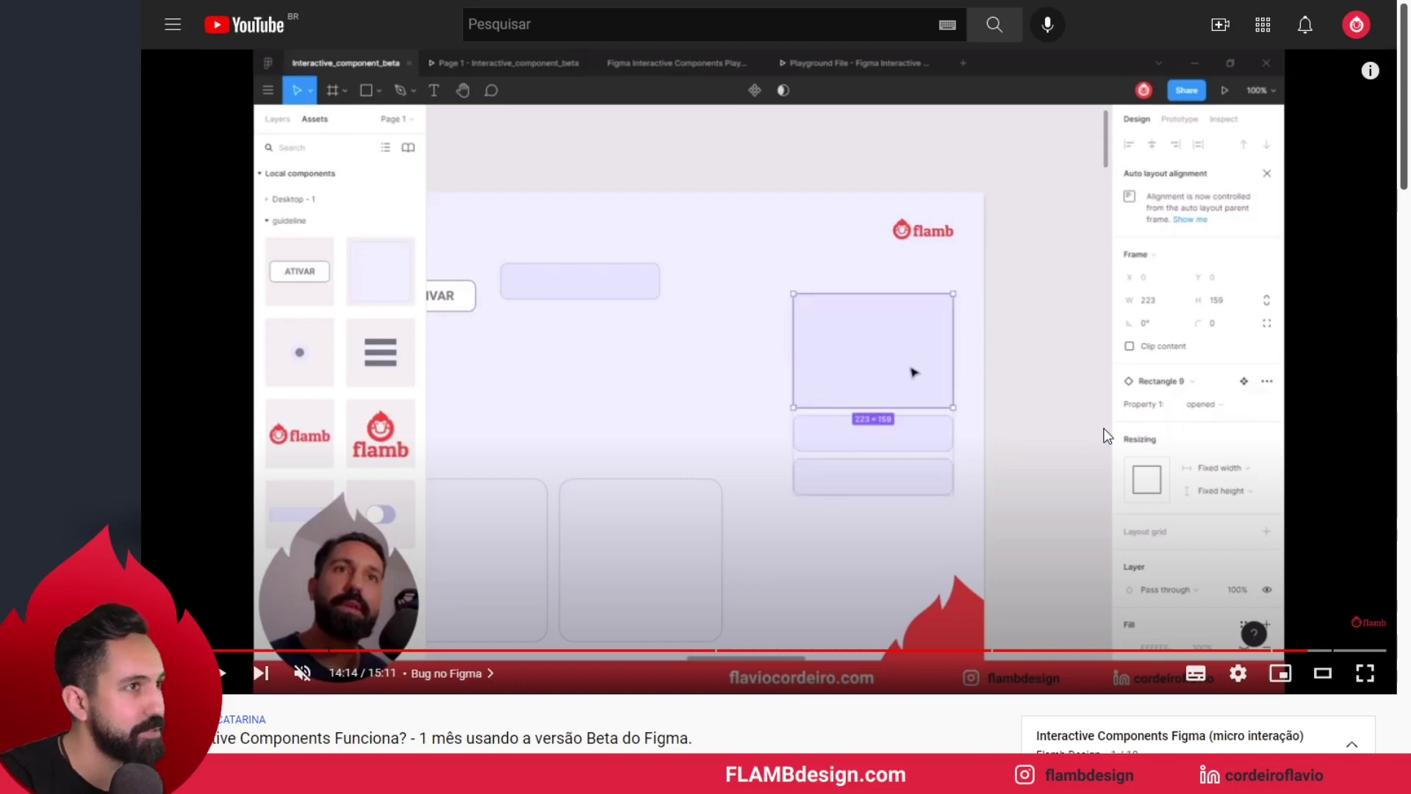
# Step: Scroll the YouTube page and play, pause and resume the Interactive Components tutorial video
pyautogui.scroll(-1, 1106, 435)
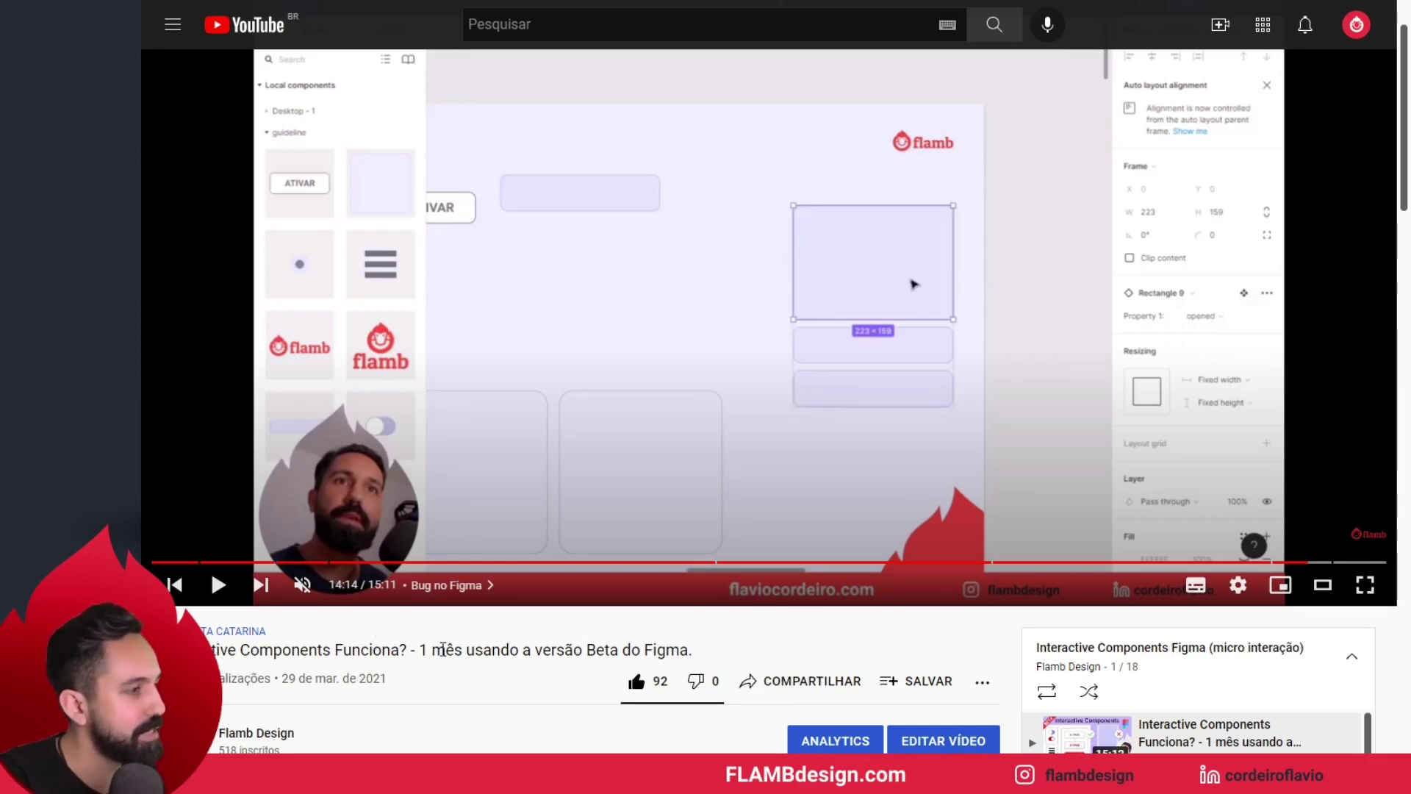
pyautogui.moveTo(663, 563)
pyautogui.scroll(1, 911, 597)
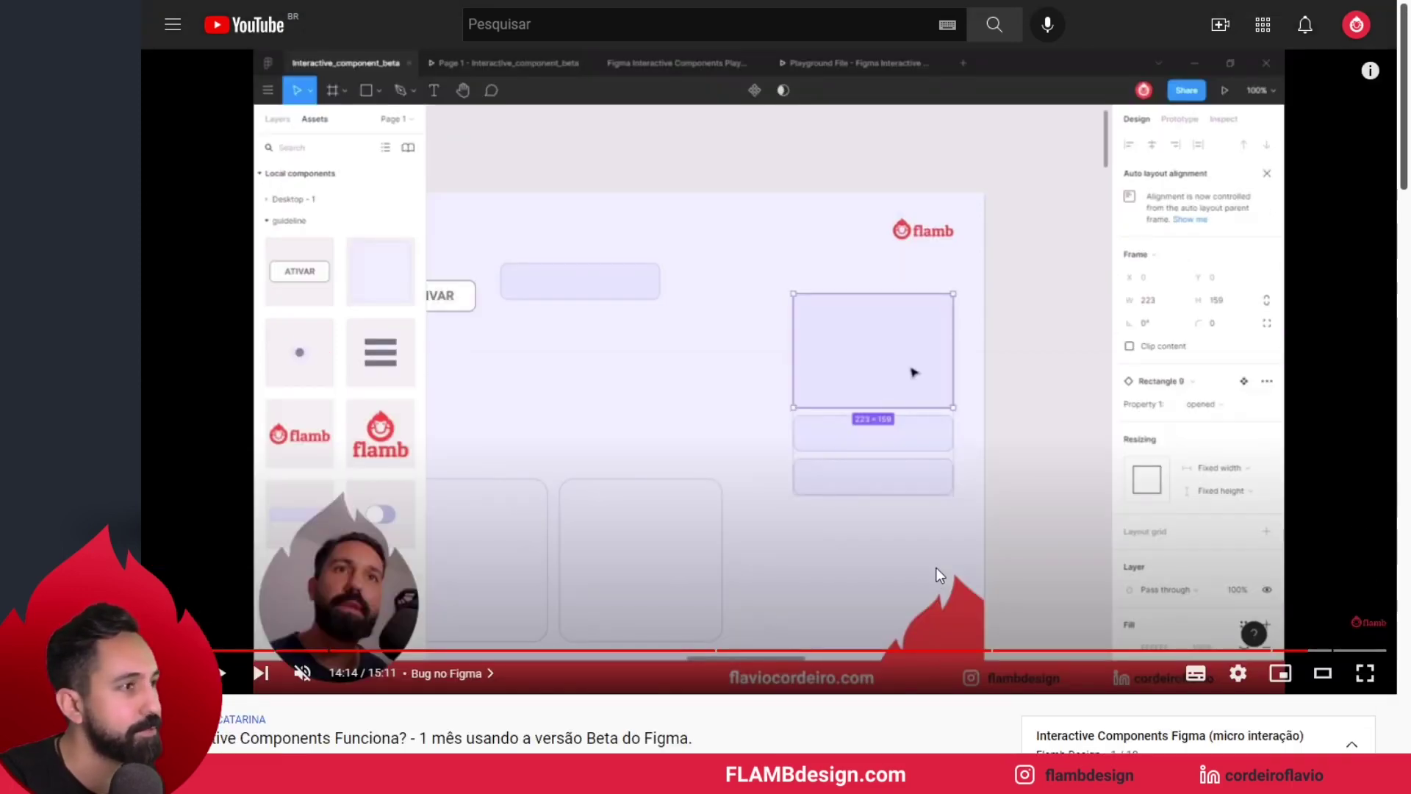
pyautogui.click(951, 477)
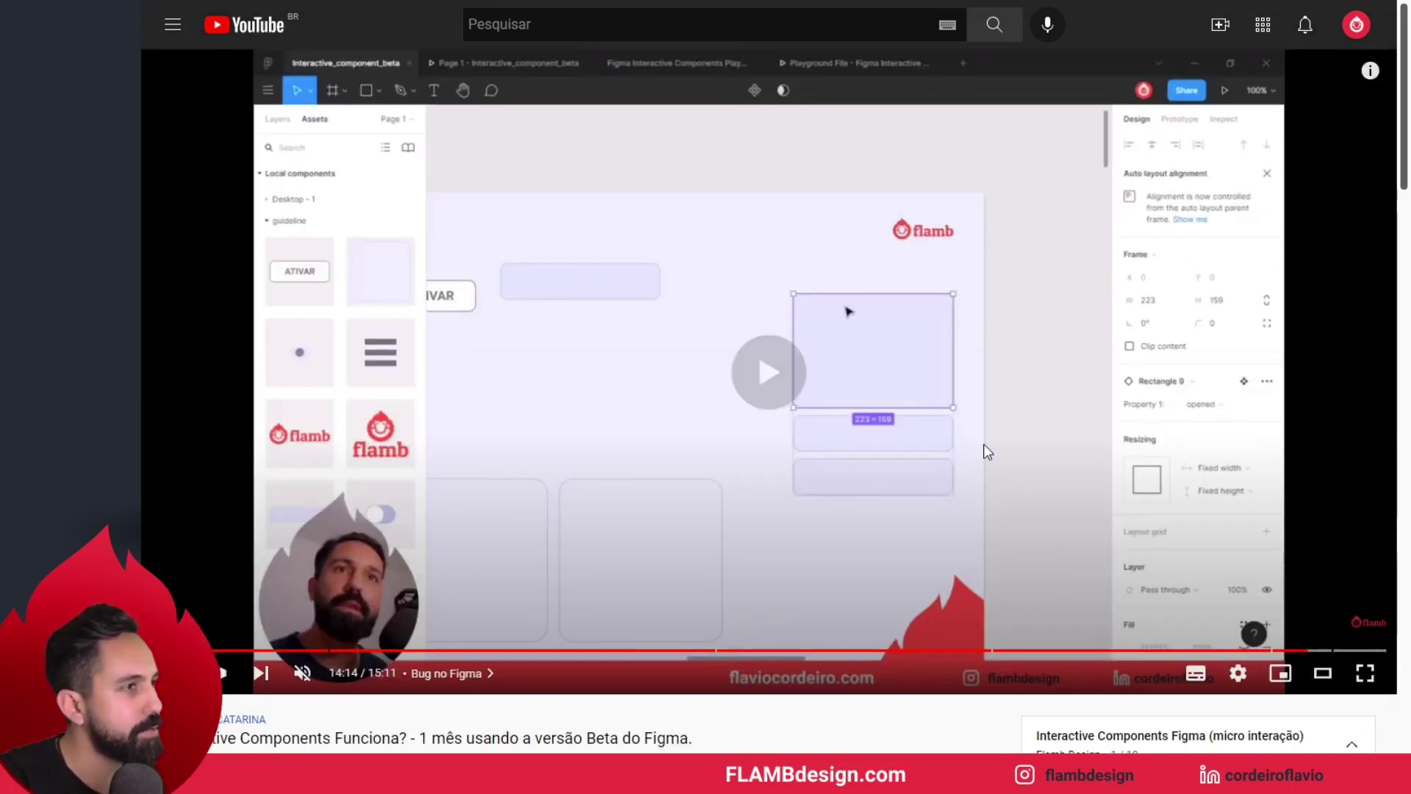
pyautogui.click(677, 410)
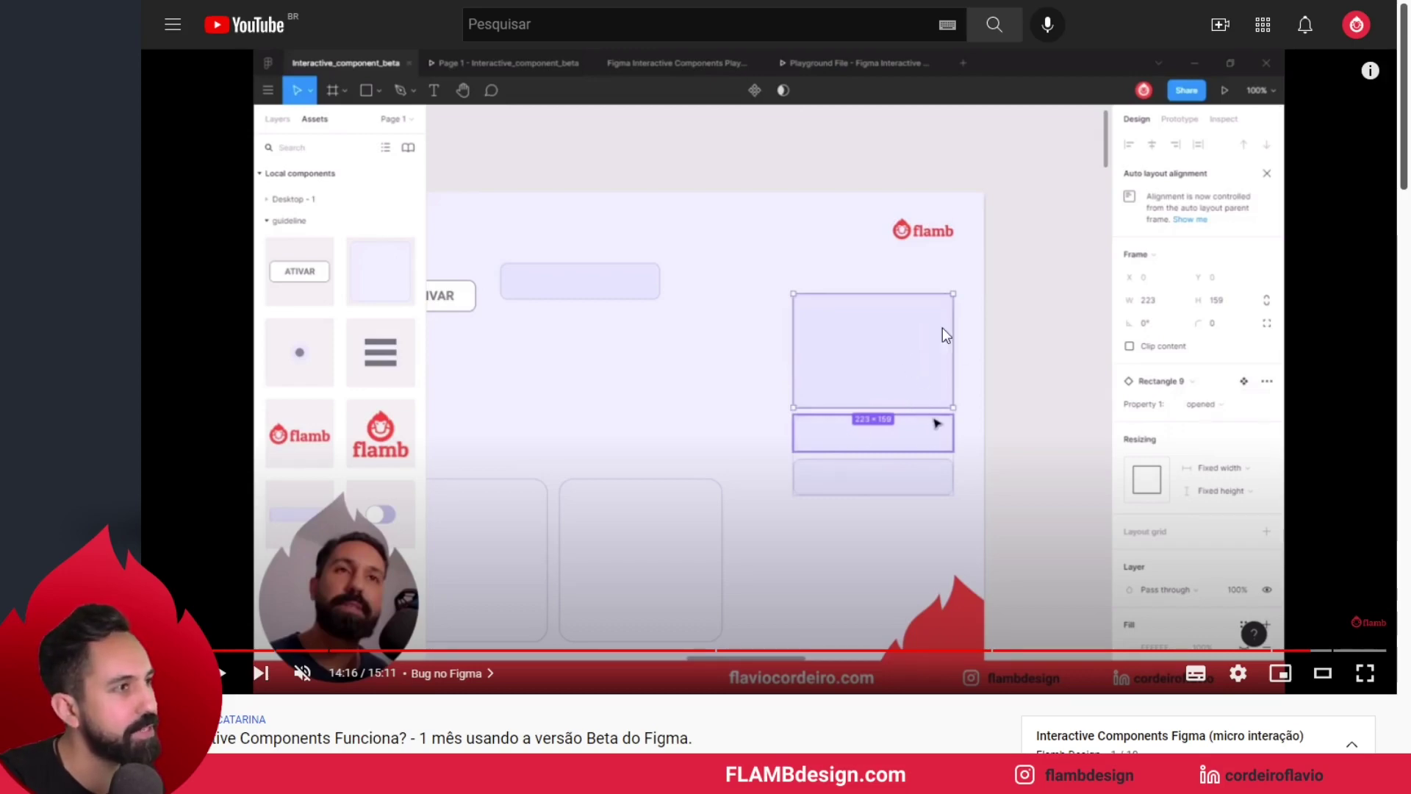
pyautogui.click(857, 269)
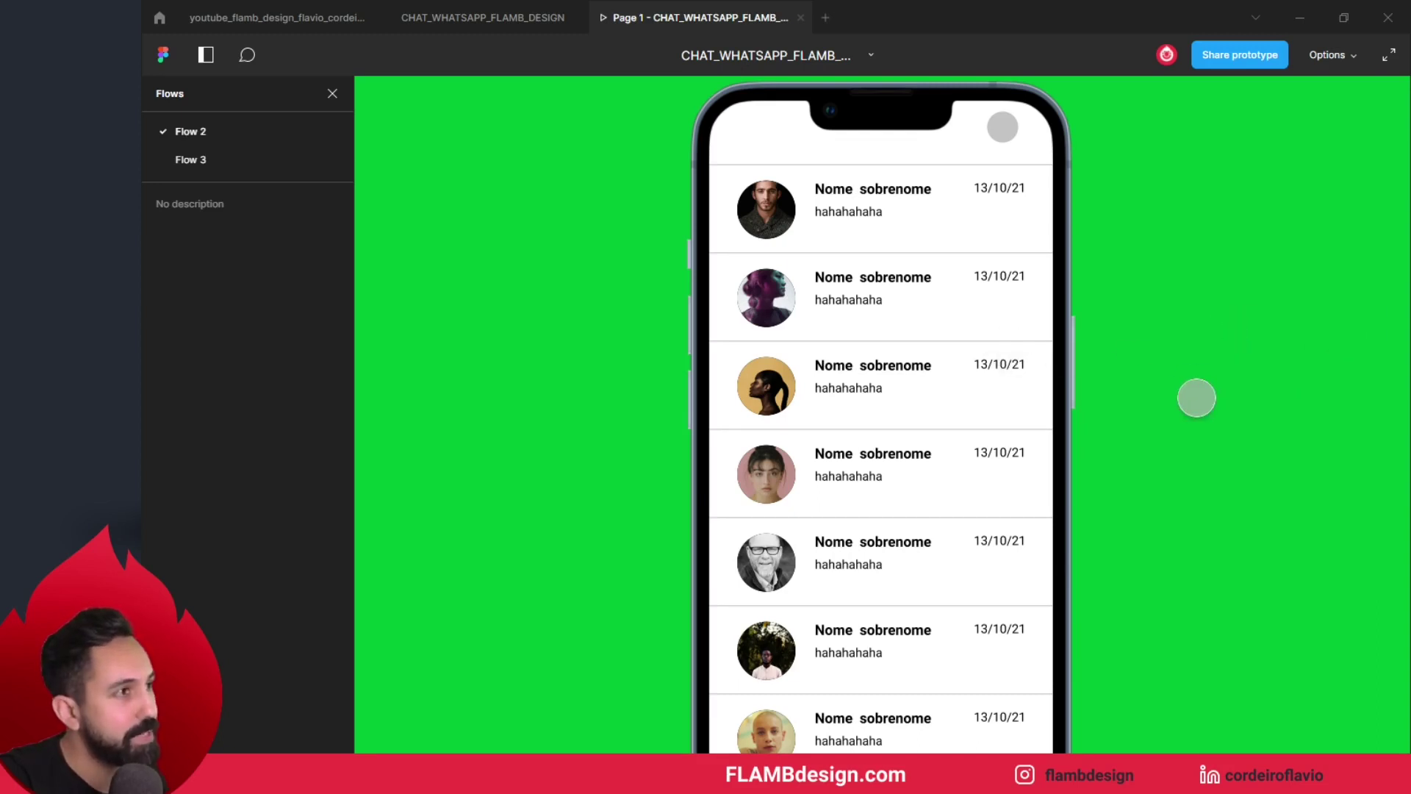
# Step: Swipe the second chat row open and test the ARQUIVAR action twice
pyautogui.moveTo(980, 296); pyautogui.dragTo(765, 317)
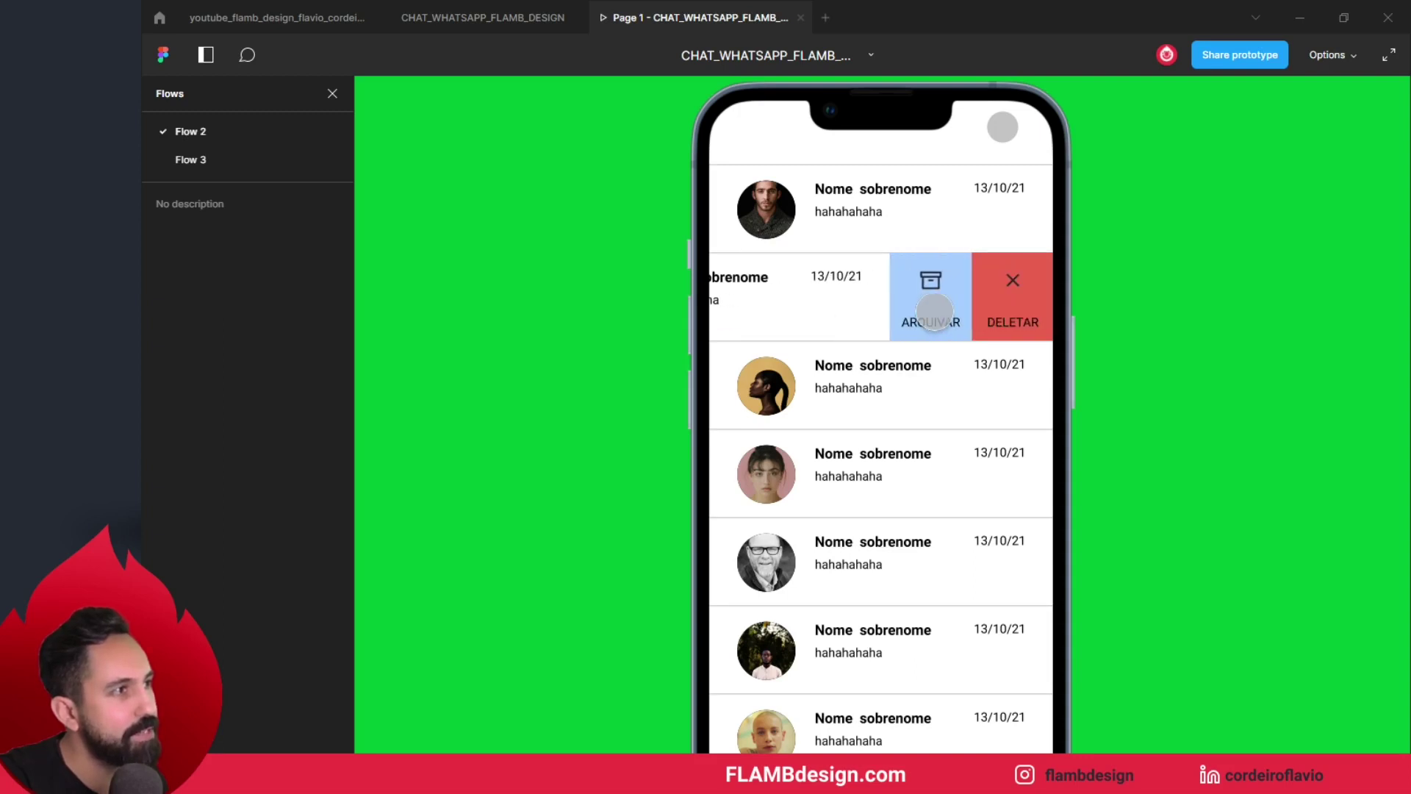
pyautogui.click(943, 287)
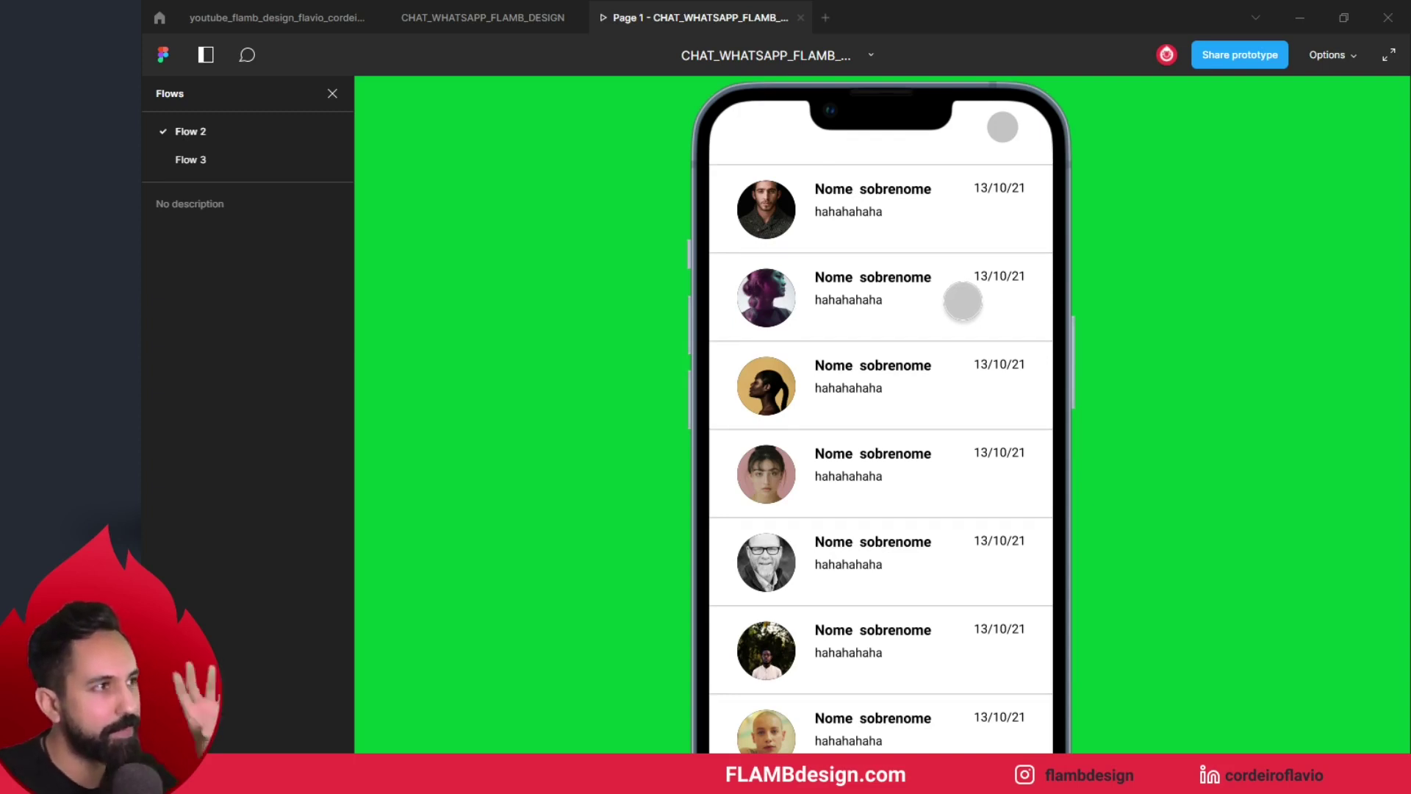
pyautogui.moveTo(961, 300); pyautogui.dragTo(735, 327)
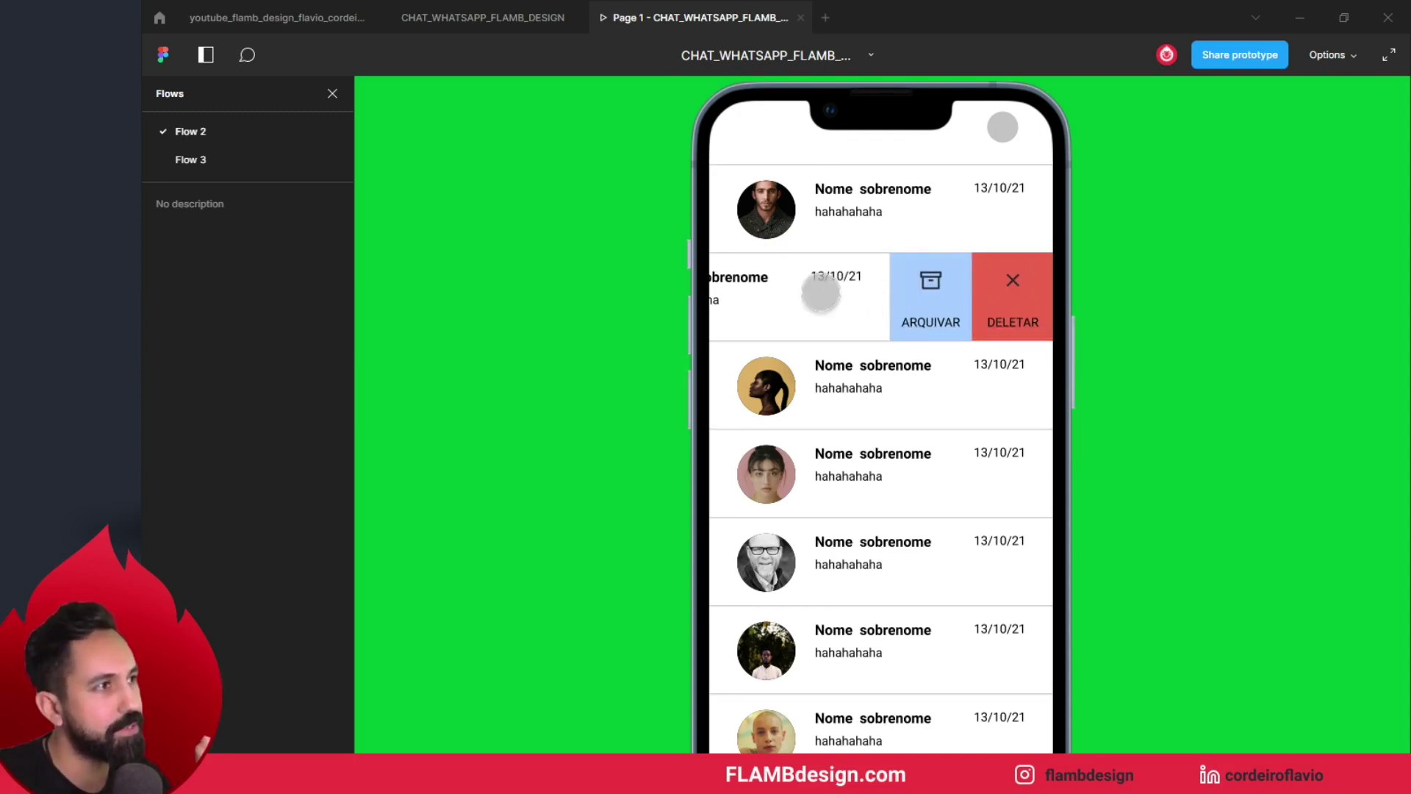
pyautogui.click(820, 294)
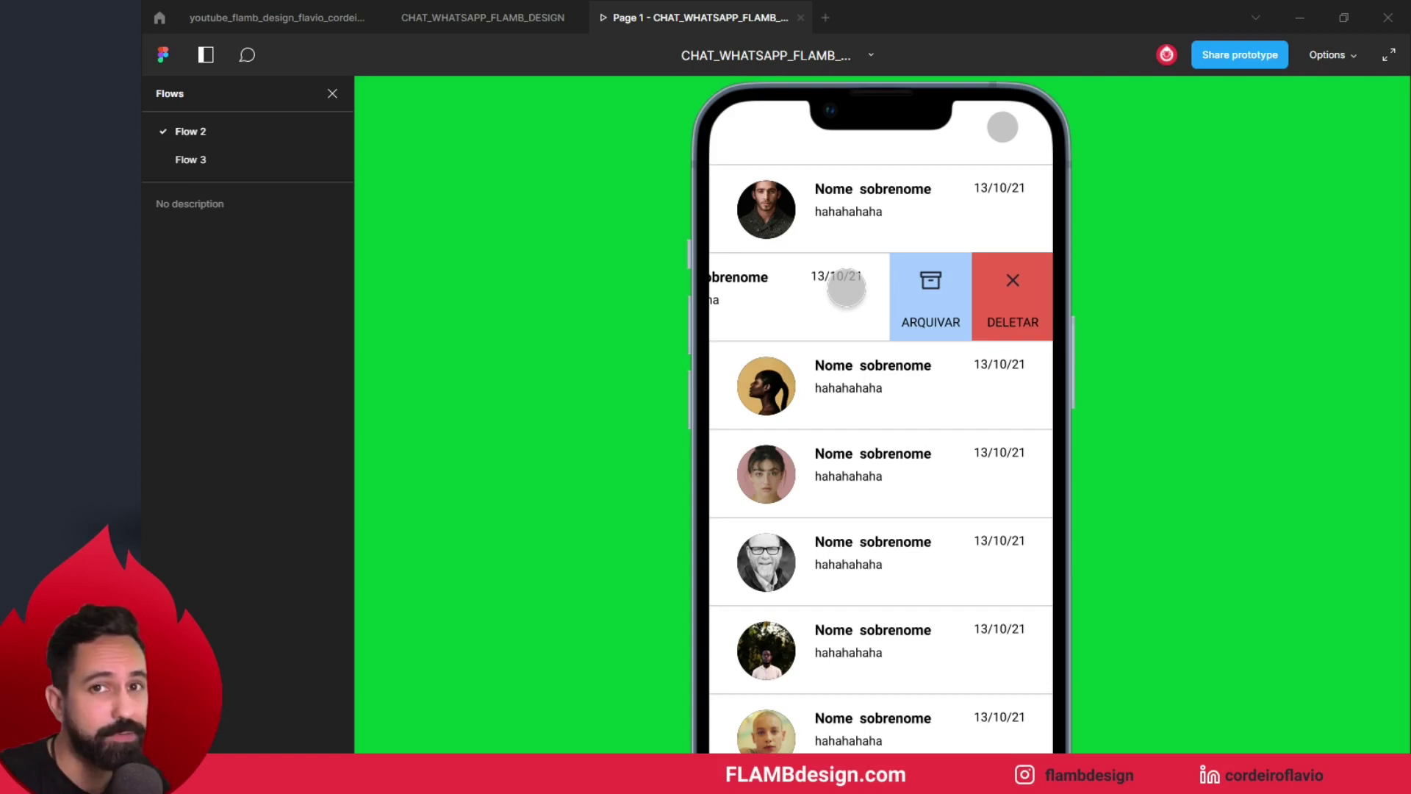
pyautogui.click(933, 283)
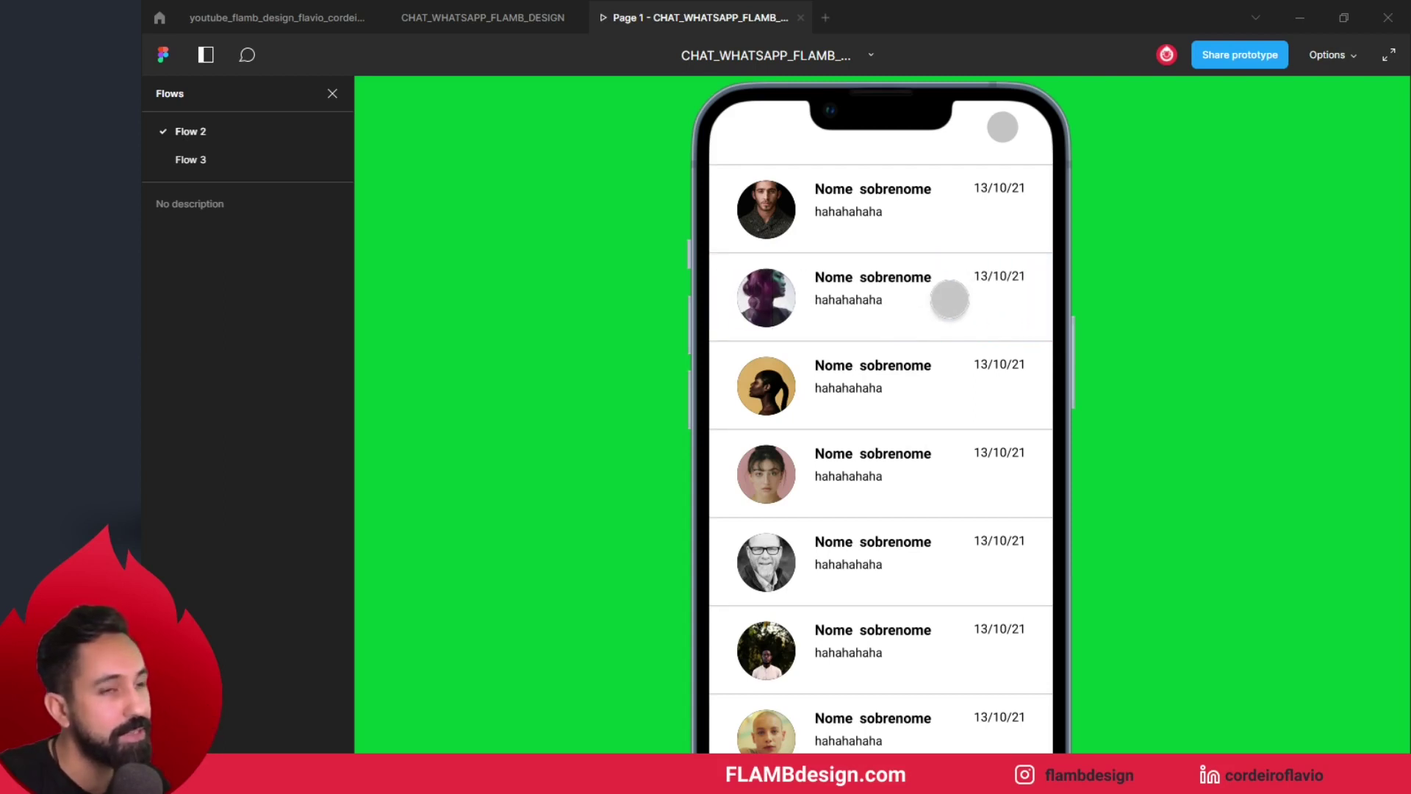
# Step: Swipe and delete four chat rows with DELETAR, then return to the design editor
pyautogui.moveTo(949, 300); pyautogui.dragTo(728, 292)
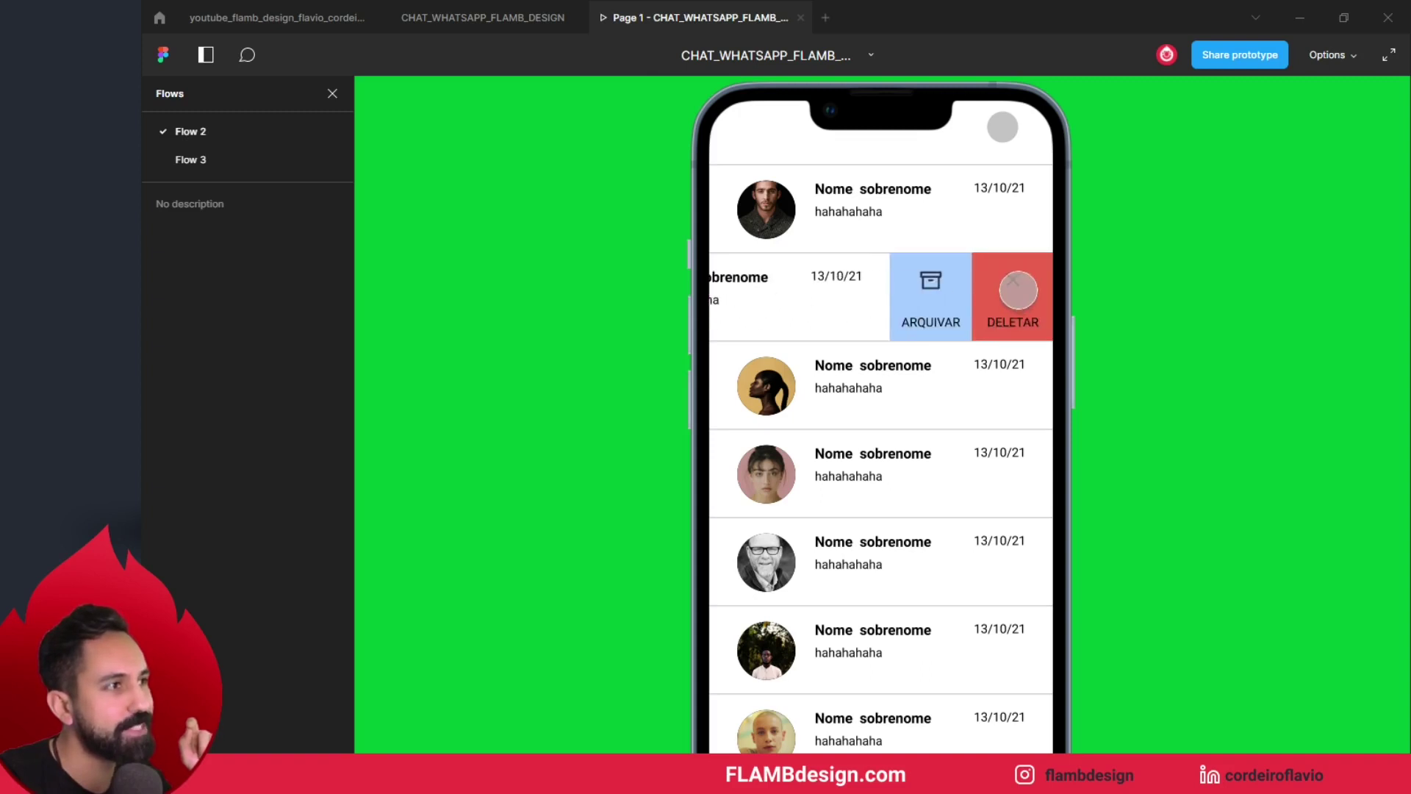
pyautogui.click(1058, 302)
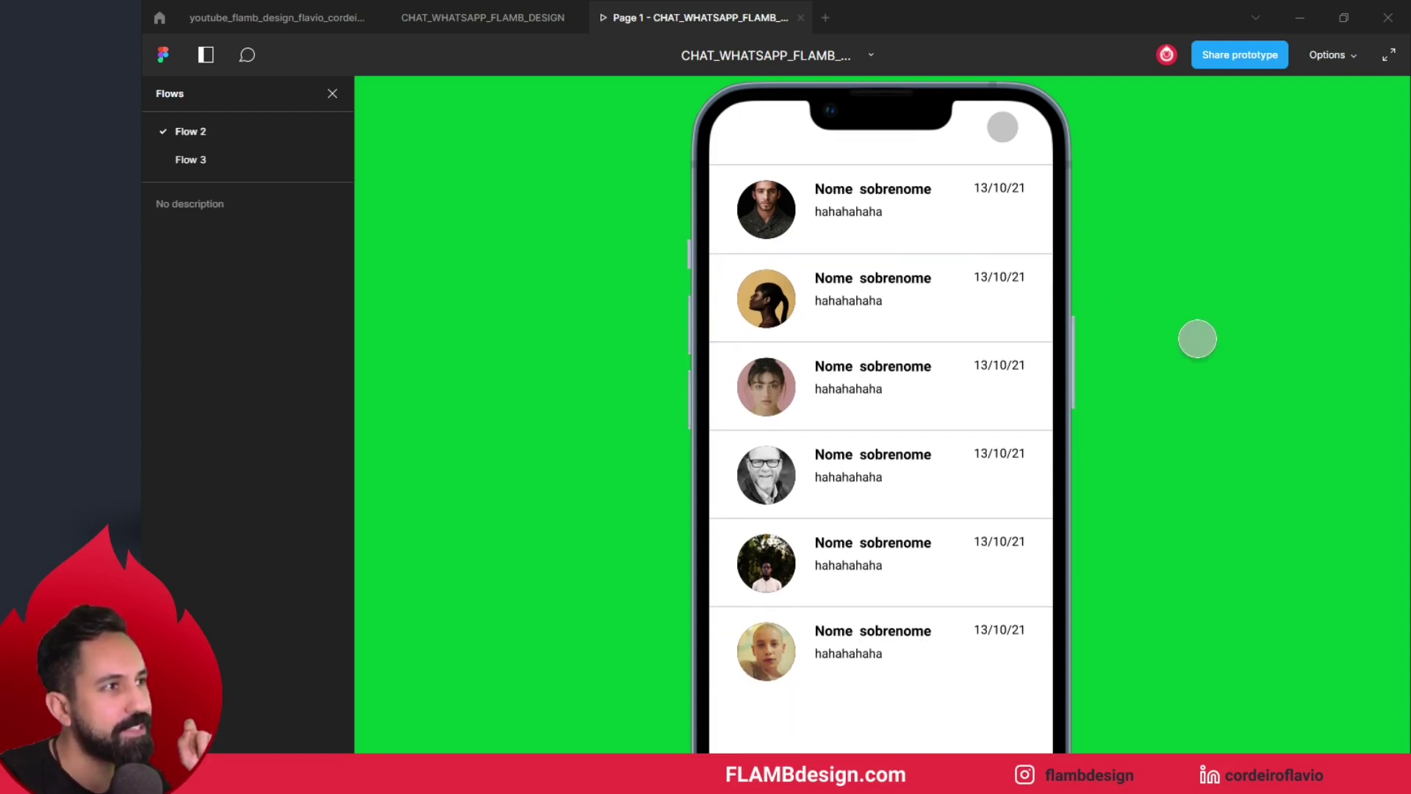
pyautogui.moveTo(1014, 384); pyautogui.dragTo(791, 391)
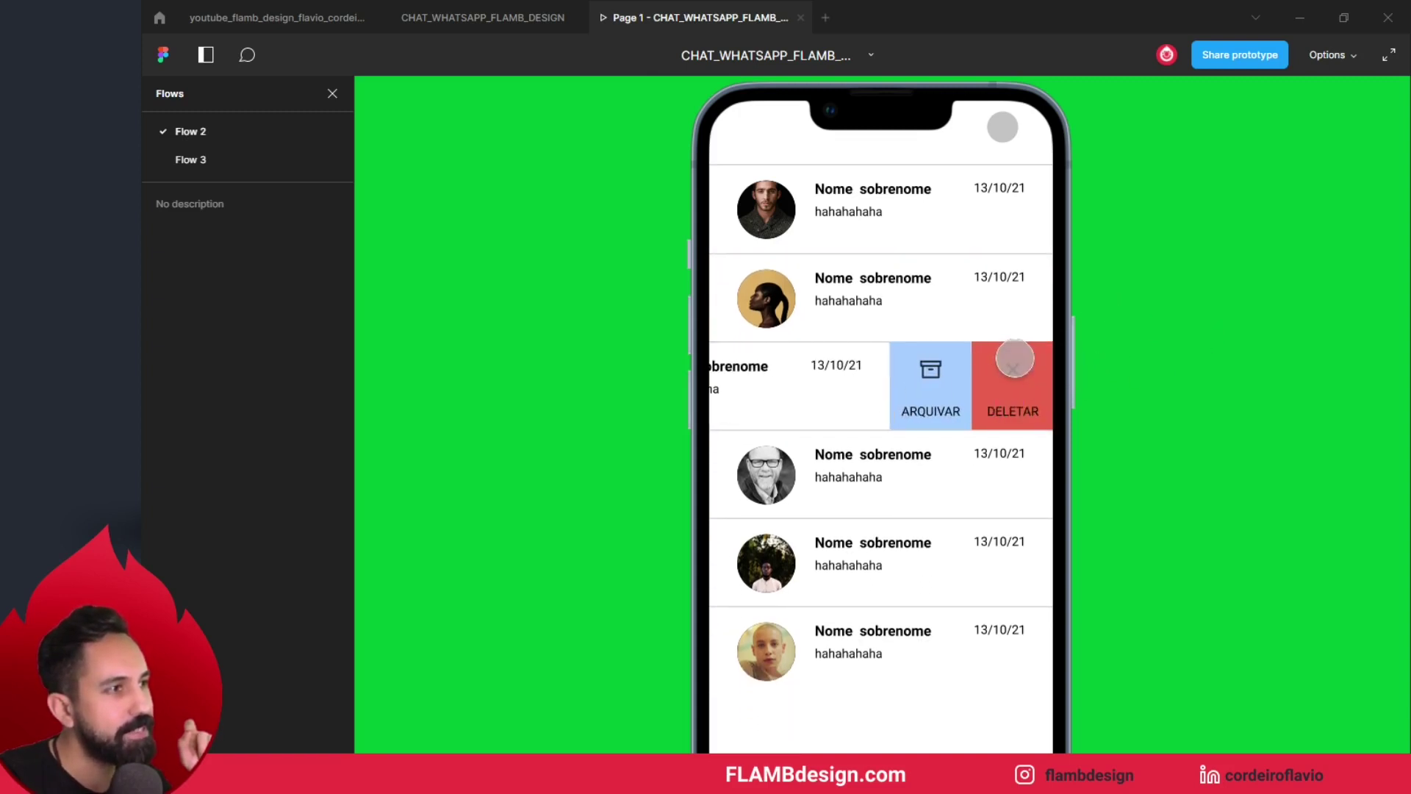
pyautogui.click(1014, 364)
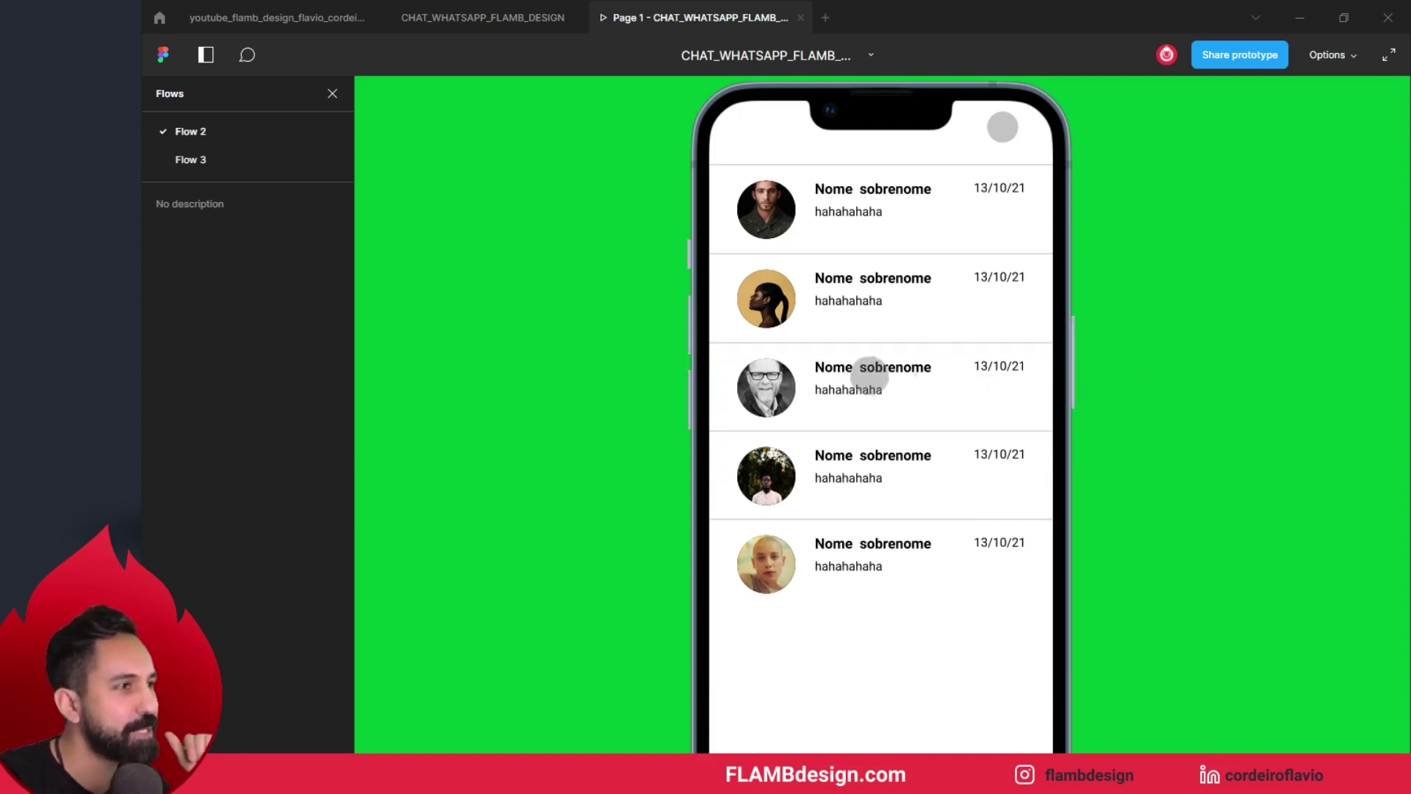
pyautogui.moveTo(869, 376); pyautogui.dragTo(892, 396)
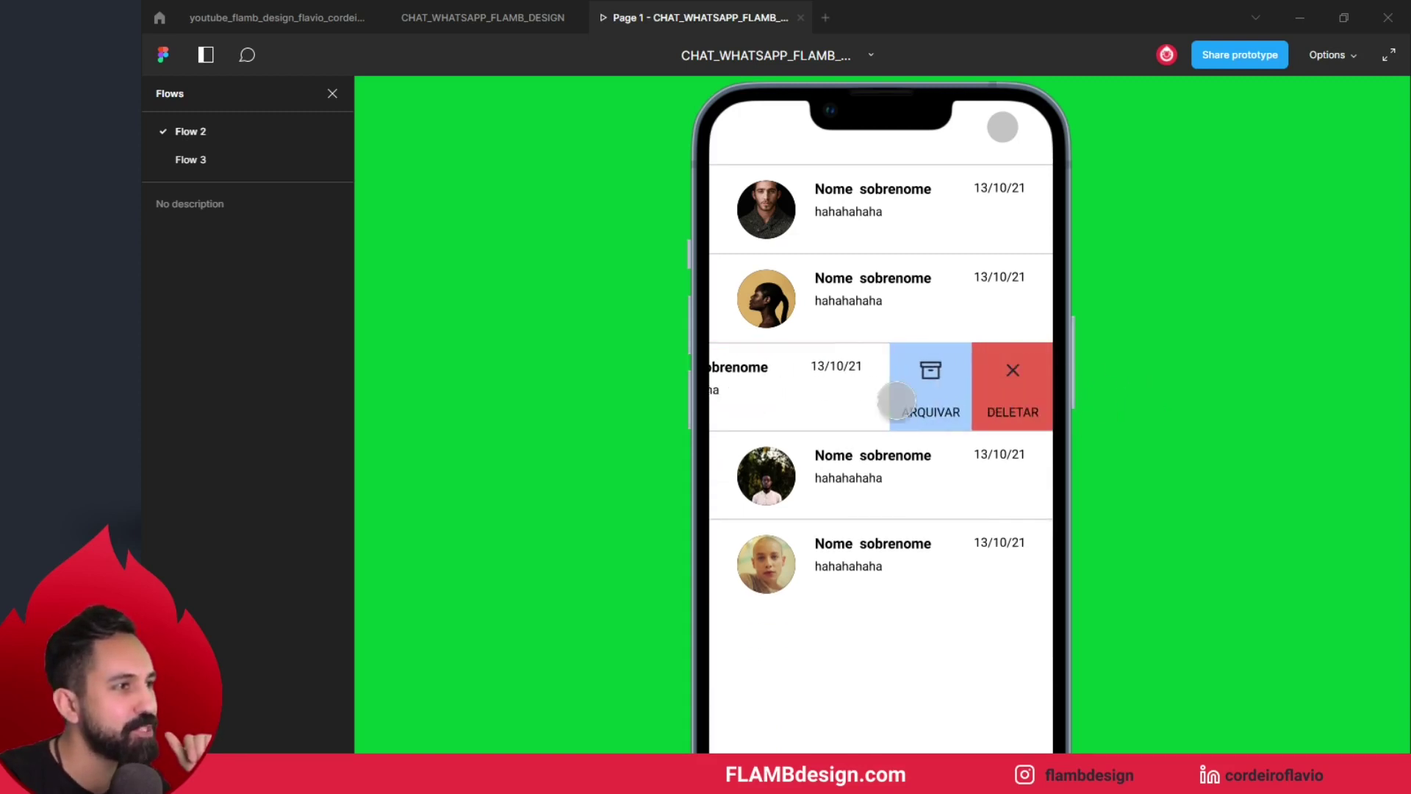
pyautogui.click(1022, 366)
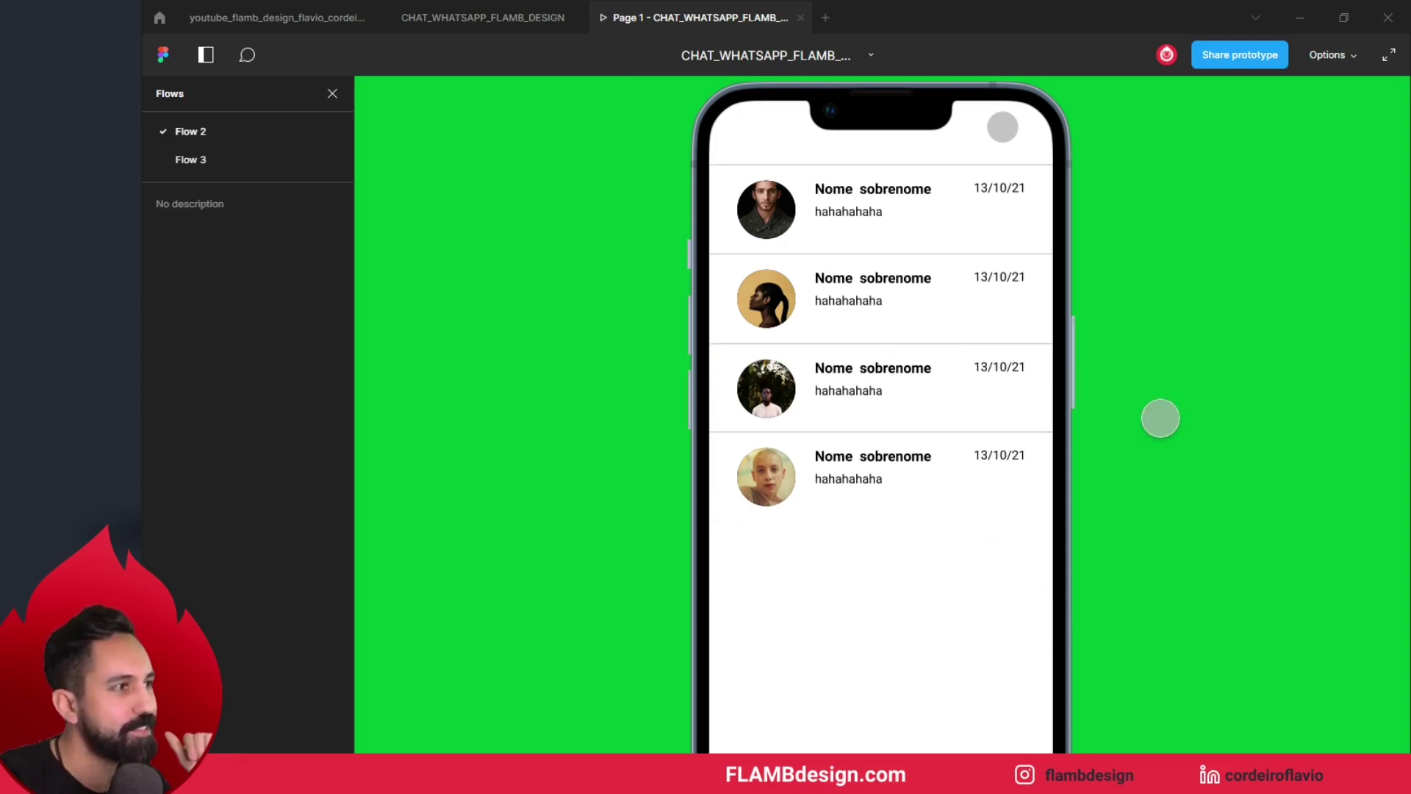
pyautogui.moveTo(991, 327); pyautogui.dragTo(986, 305)
pyautogui.click(1018, 299)
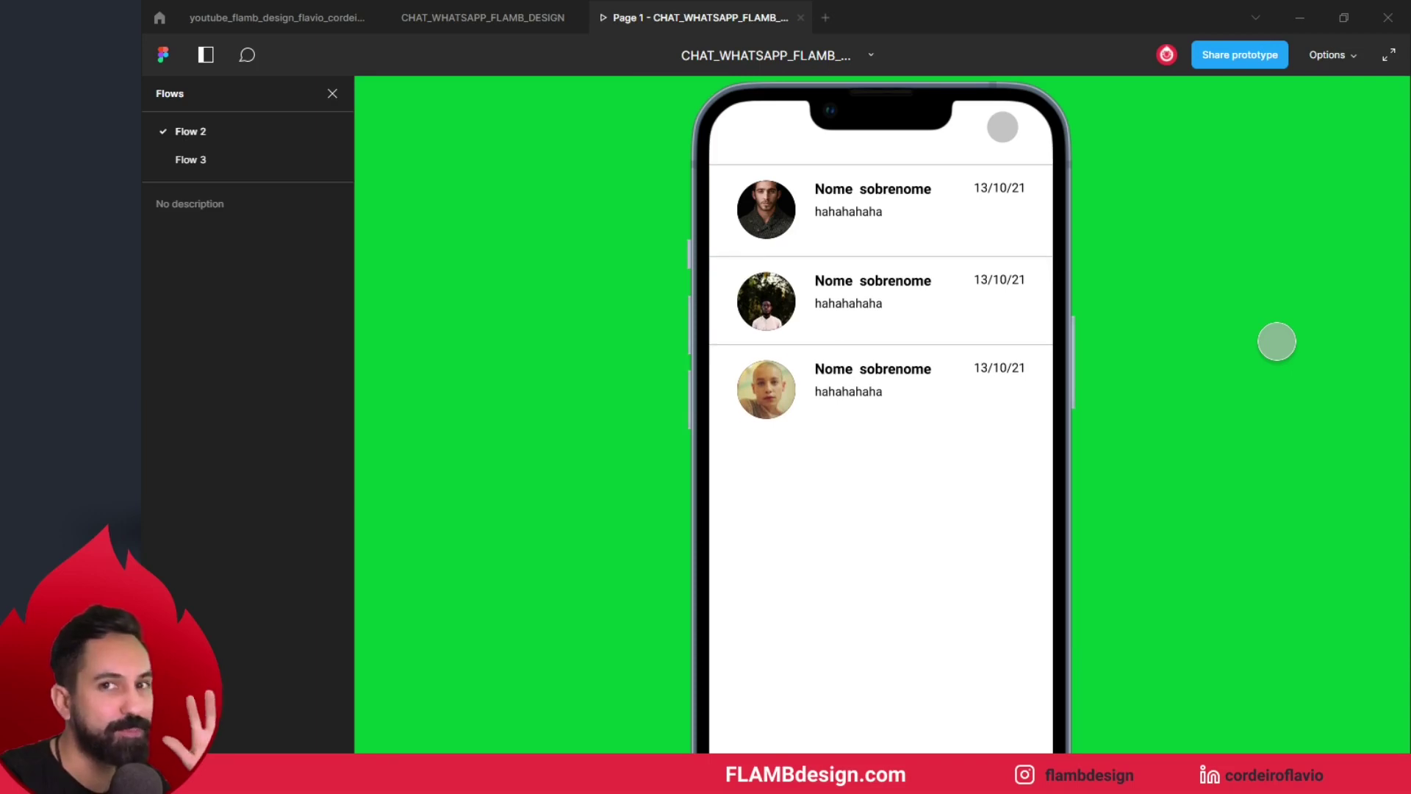
pyautogui.hotkey('ctrl', 'shift', 'Tab')
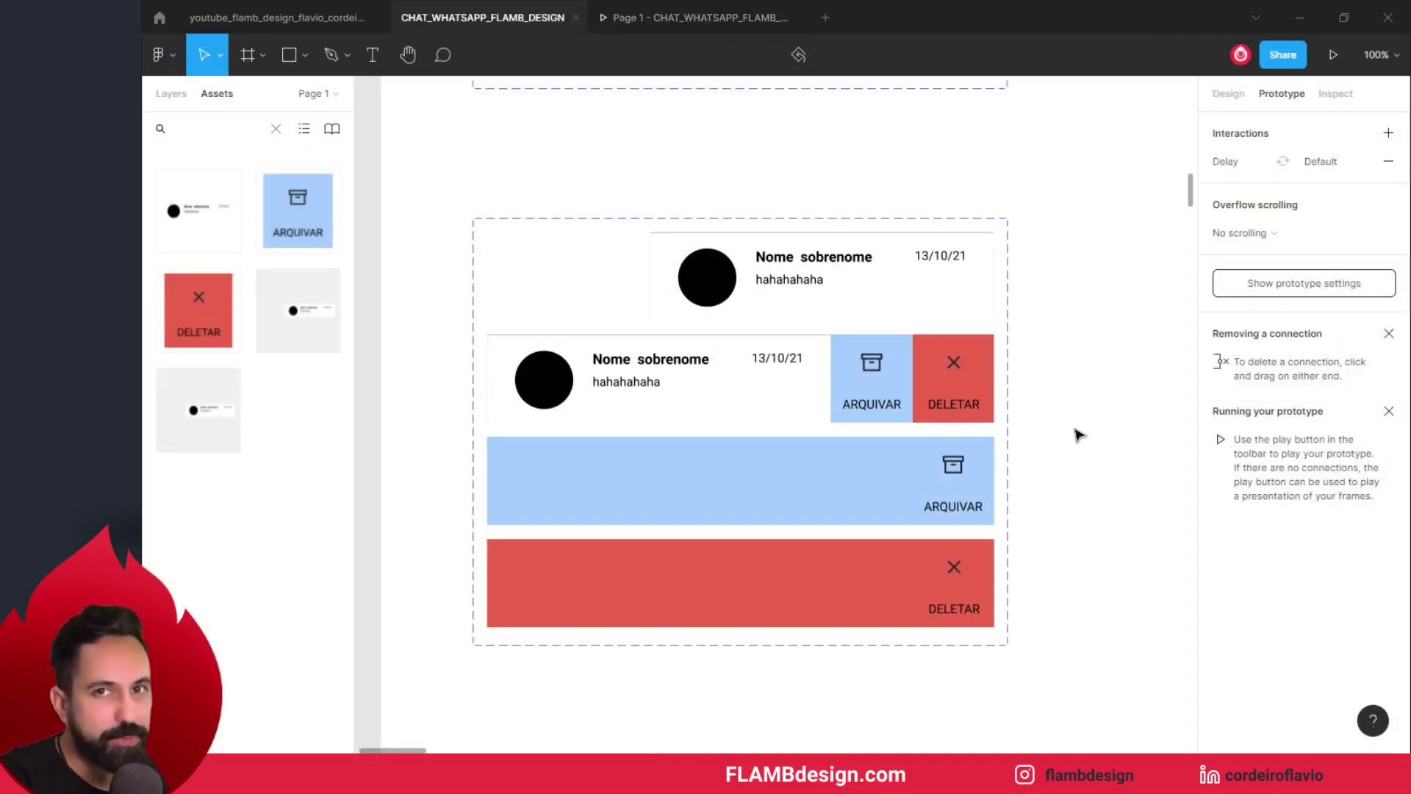
# Step: Select the Deletar variant in the row component set and detach its connection from the top variant
pyautogui.click(886, 543)
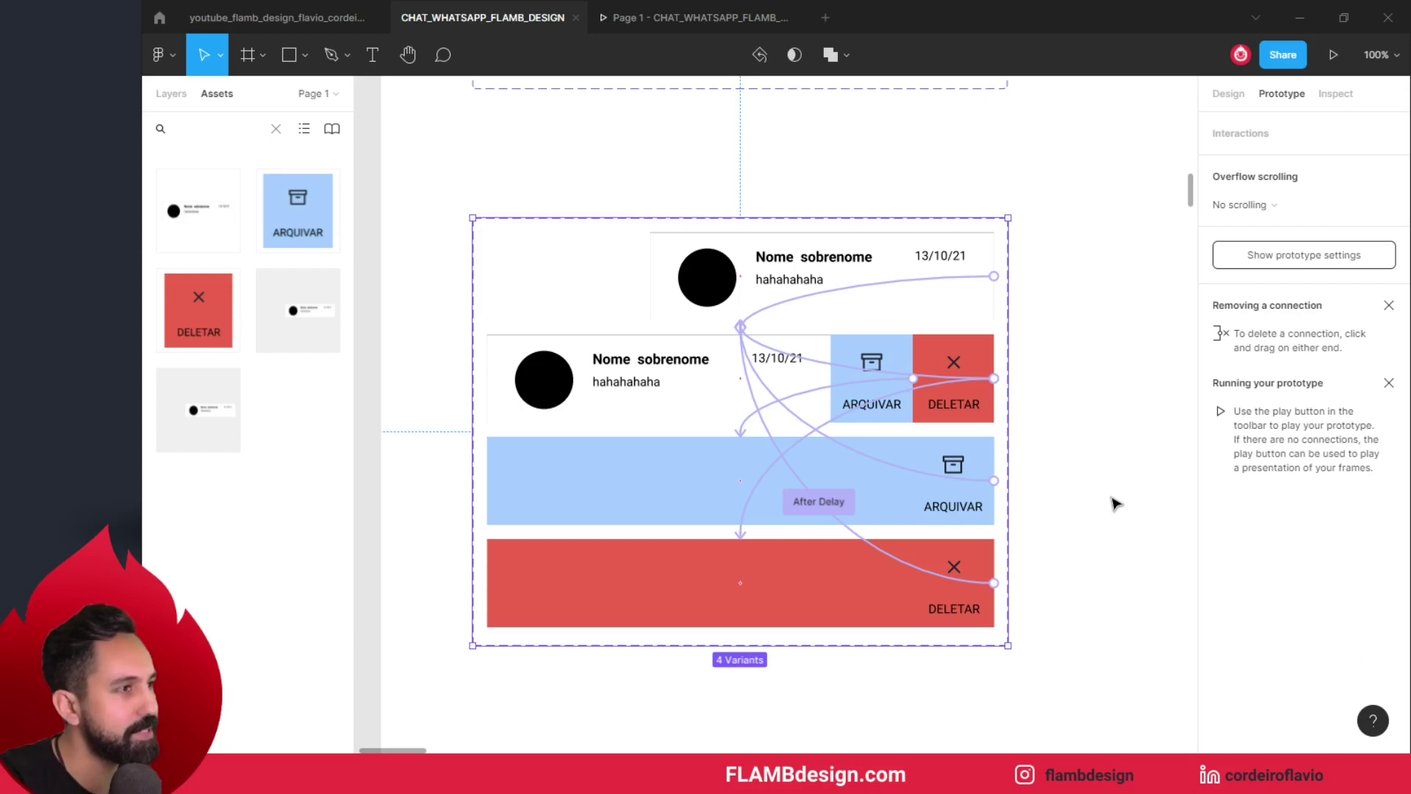
pyautogui.moveTo(1003, 640)
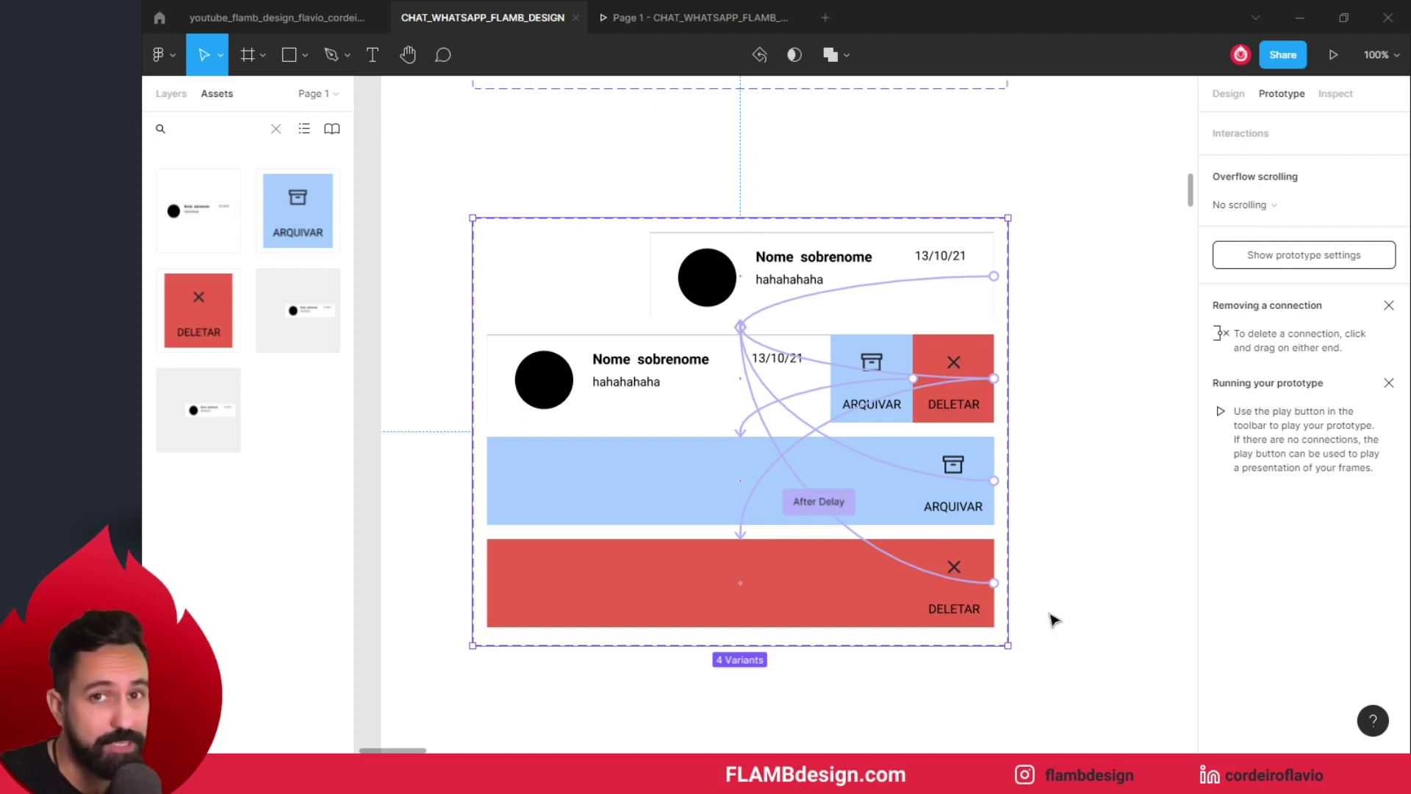
pyautogui.scroll(-1, 1078, 514)
pyautogui.scroll(-2, 1078, 515)
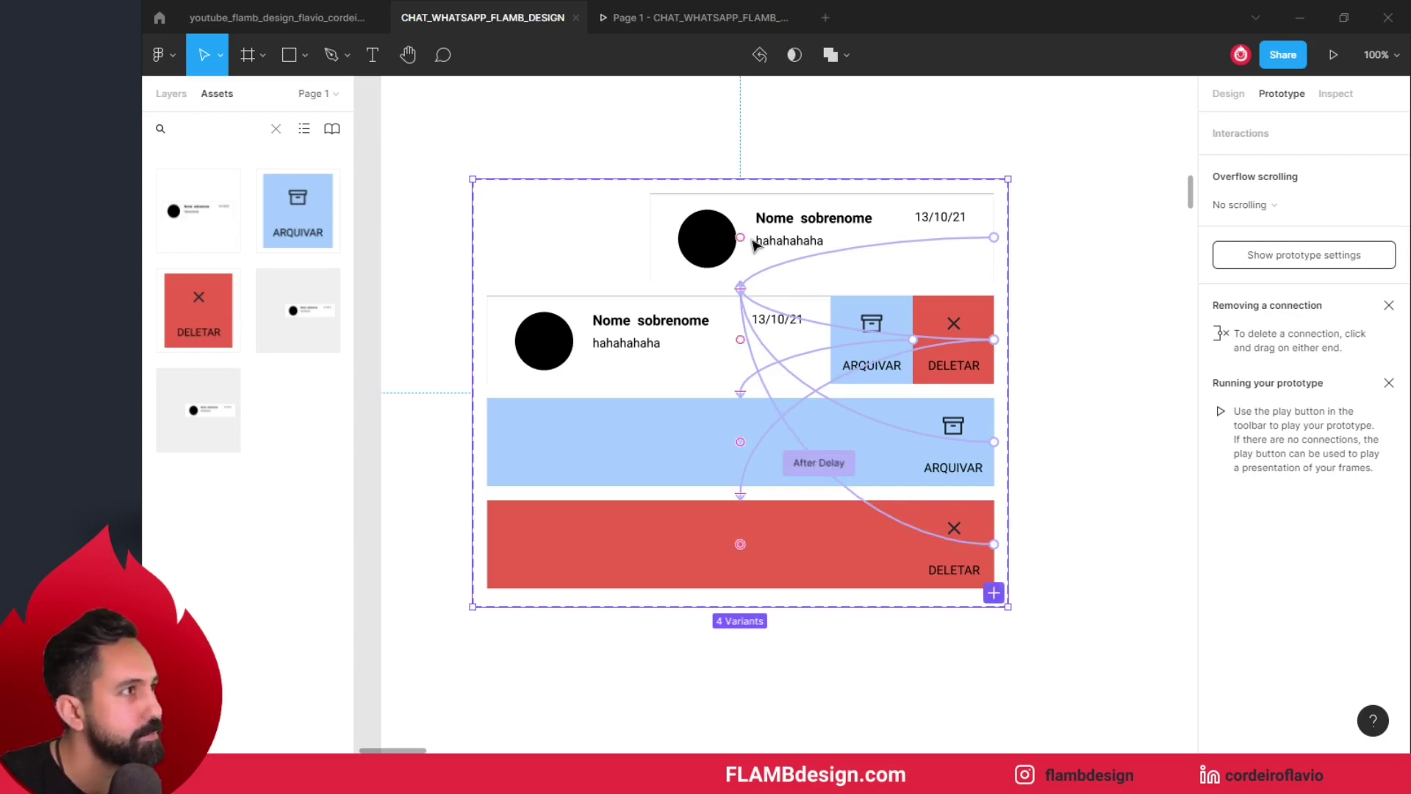
pyautogui.click(859, 547)
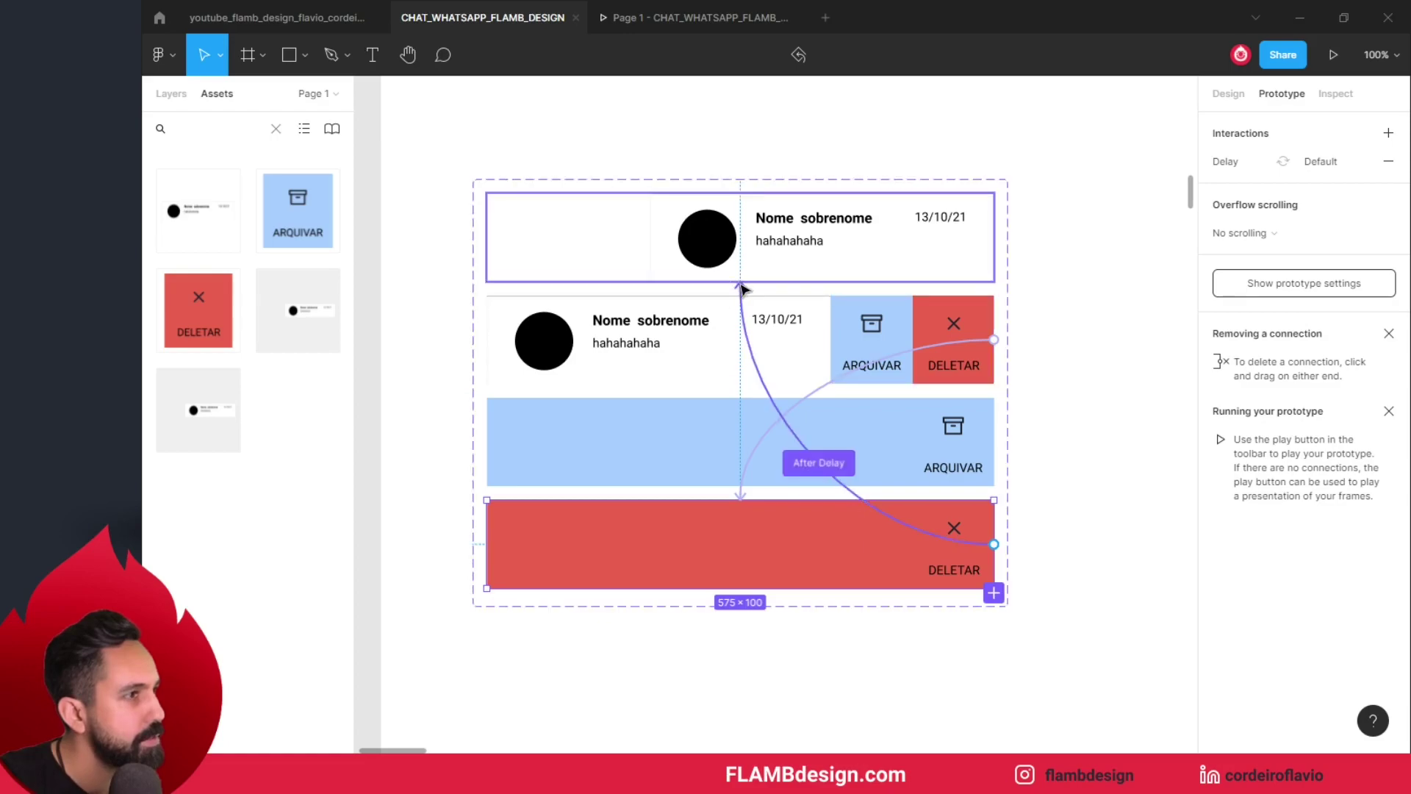
pyautogui.moveTo(743, 289); pyautogui.dragTo(742, 514)
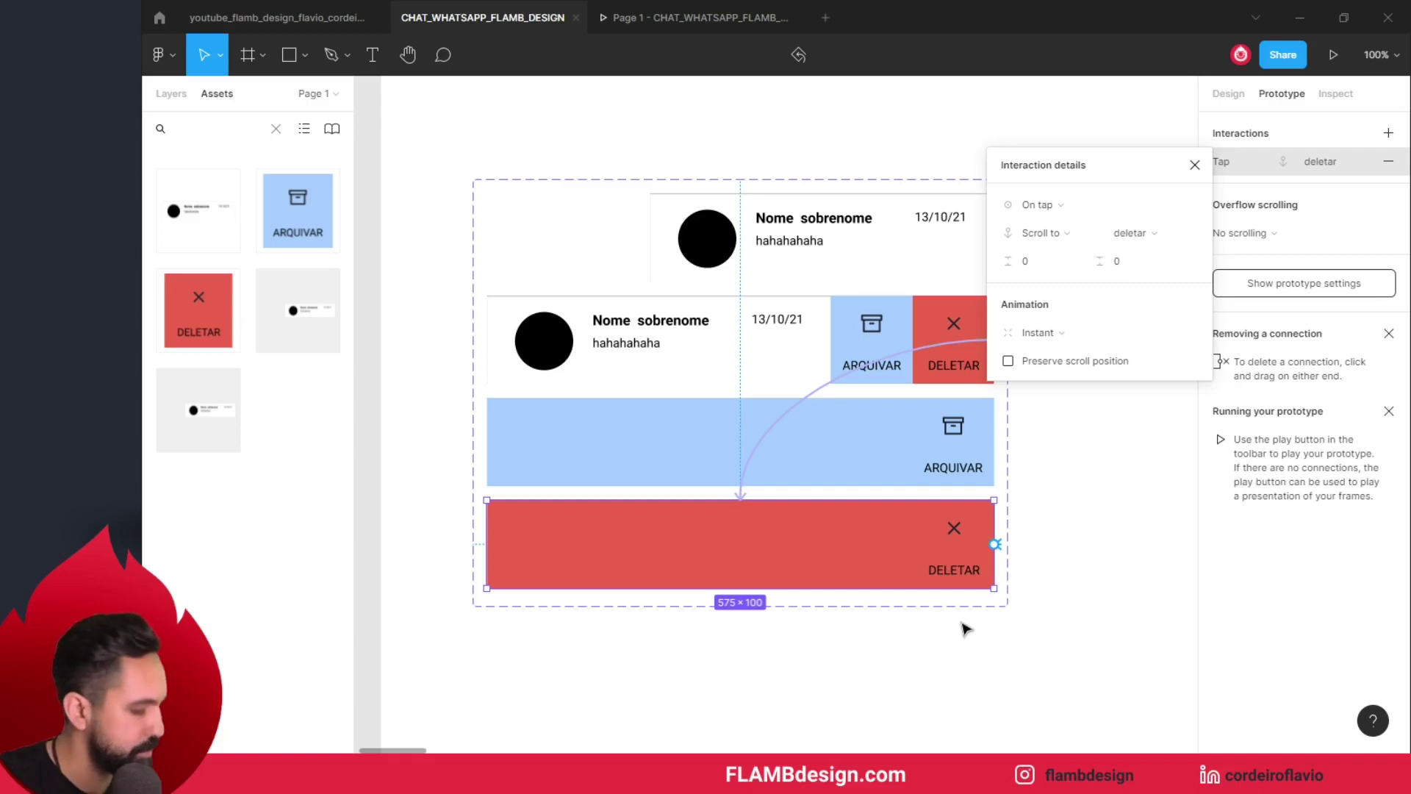
pyautogui.scroll(-1, 965, 628)
pyautogui.scroll(-2, 965, 626)
pyautogui.scroll(3, 894, 522)
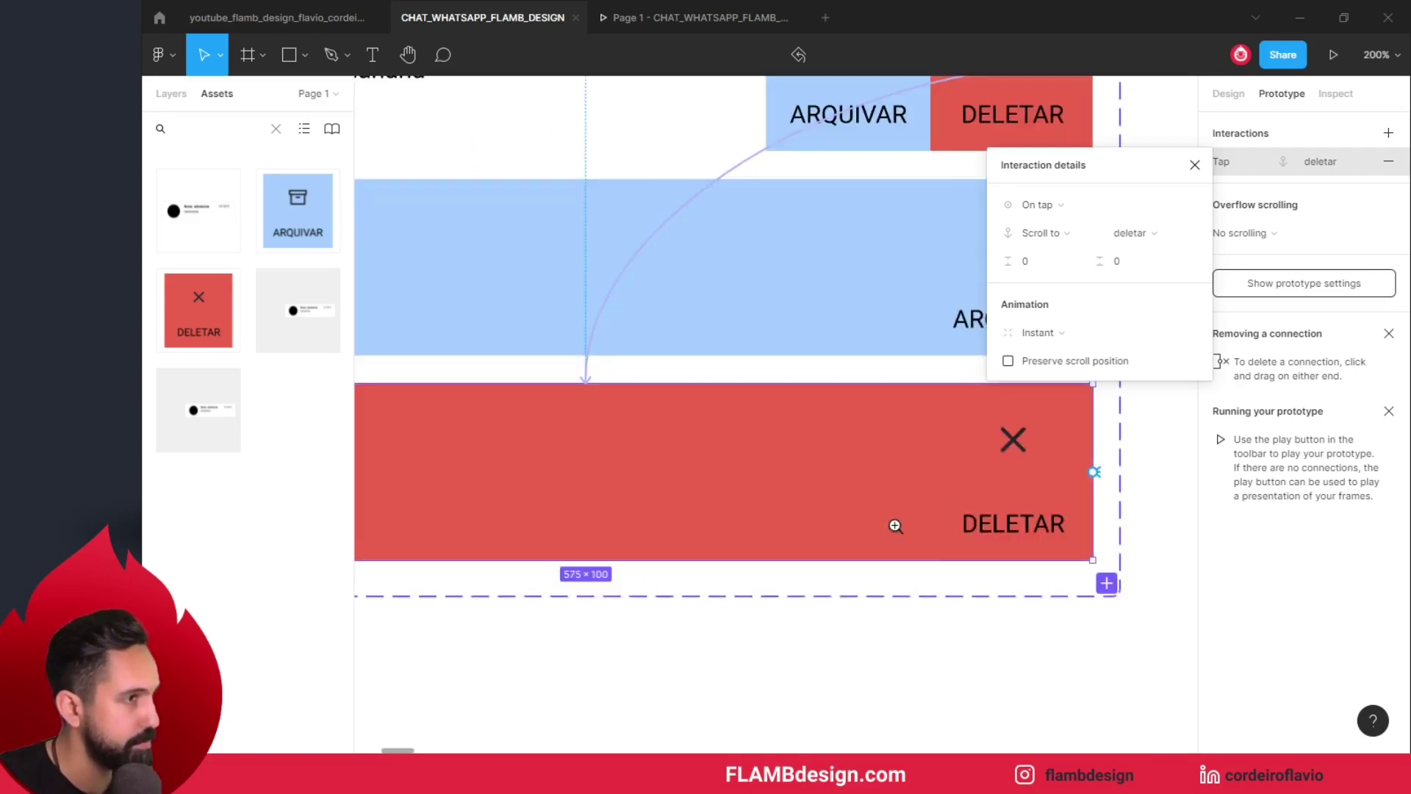
# Step: Add a new red Deletar variant to the component set below the existing one
pyautogui.click(1106, 582)
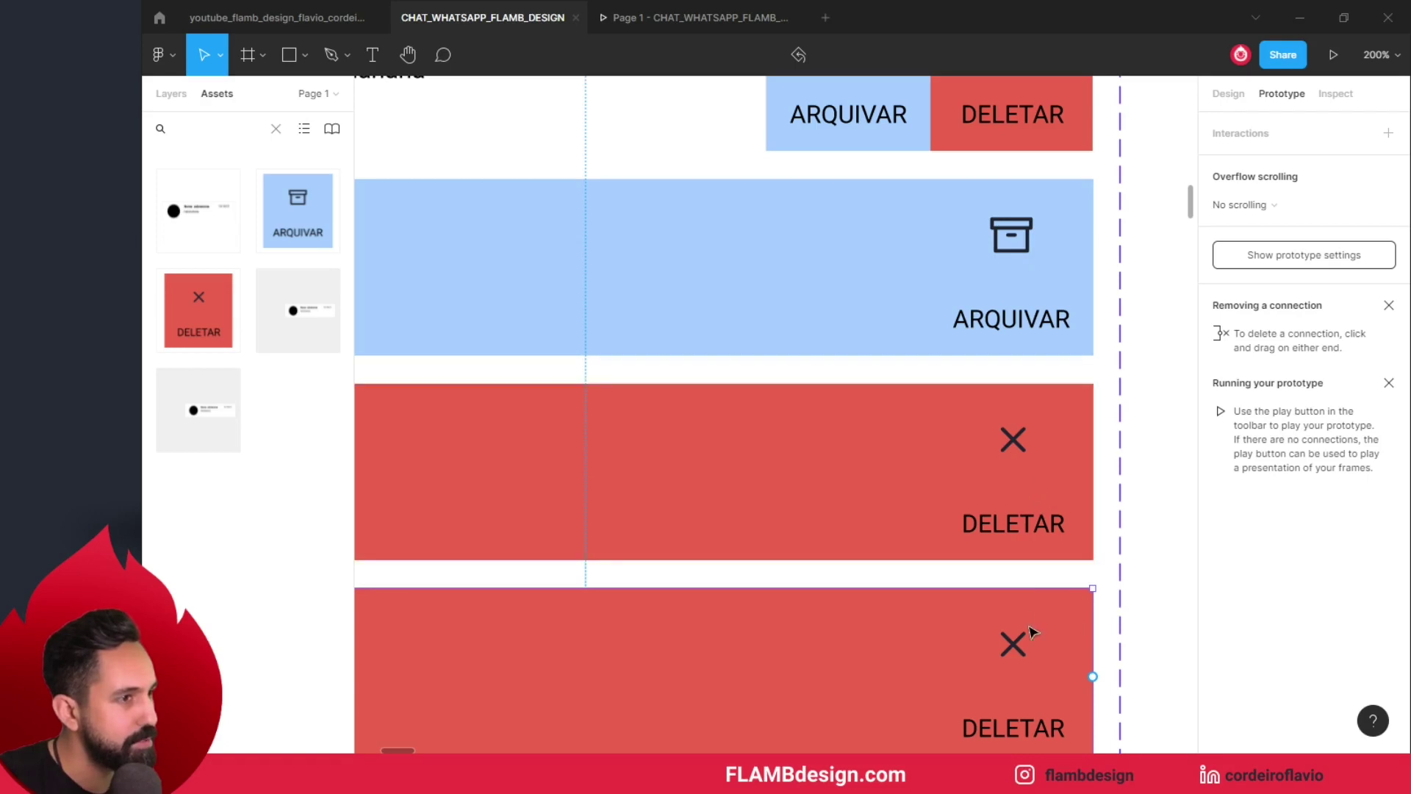
pyautogui.scroll(-1, 1024, 645)
pyautogui.scroll(-4, 886, 626)
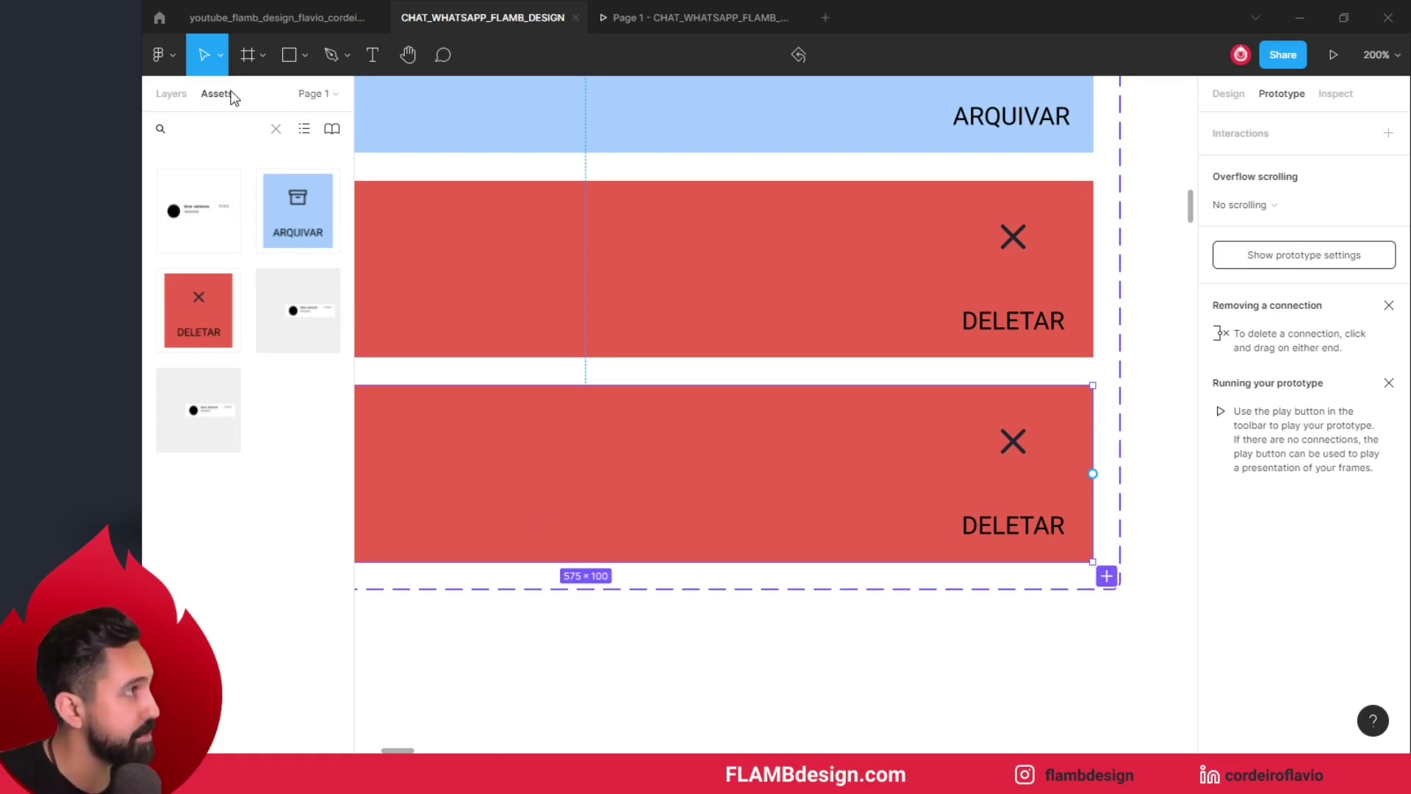
pyautogui.click(189, 95)
pyautogui.moveTo(254, 351)
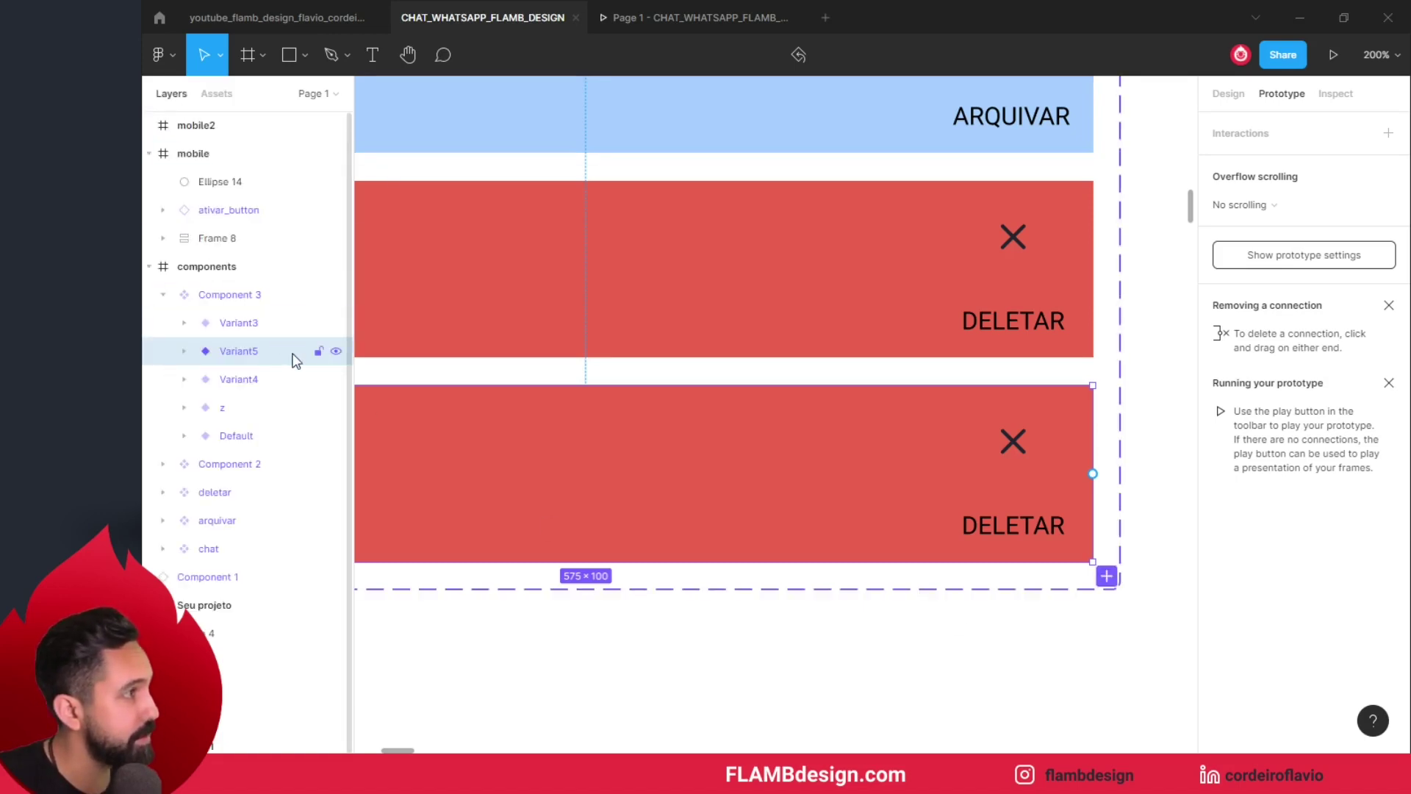
# Step: Identify and expand Variant5 in the layers, then link the middle Deletar variant, Variant4, to it
pyautogui.click(336, 352)
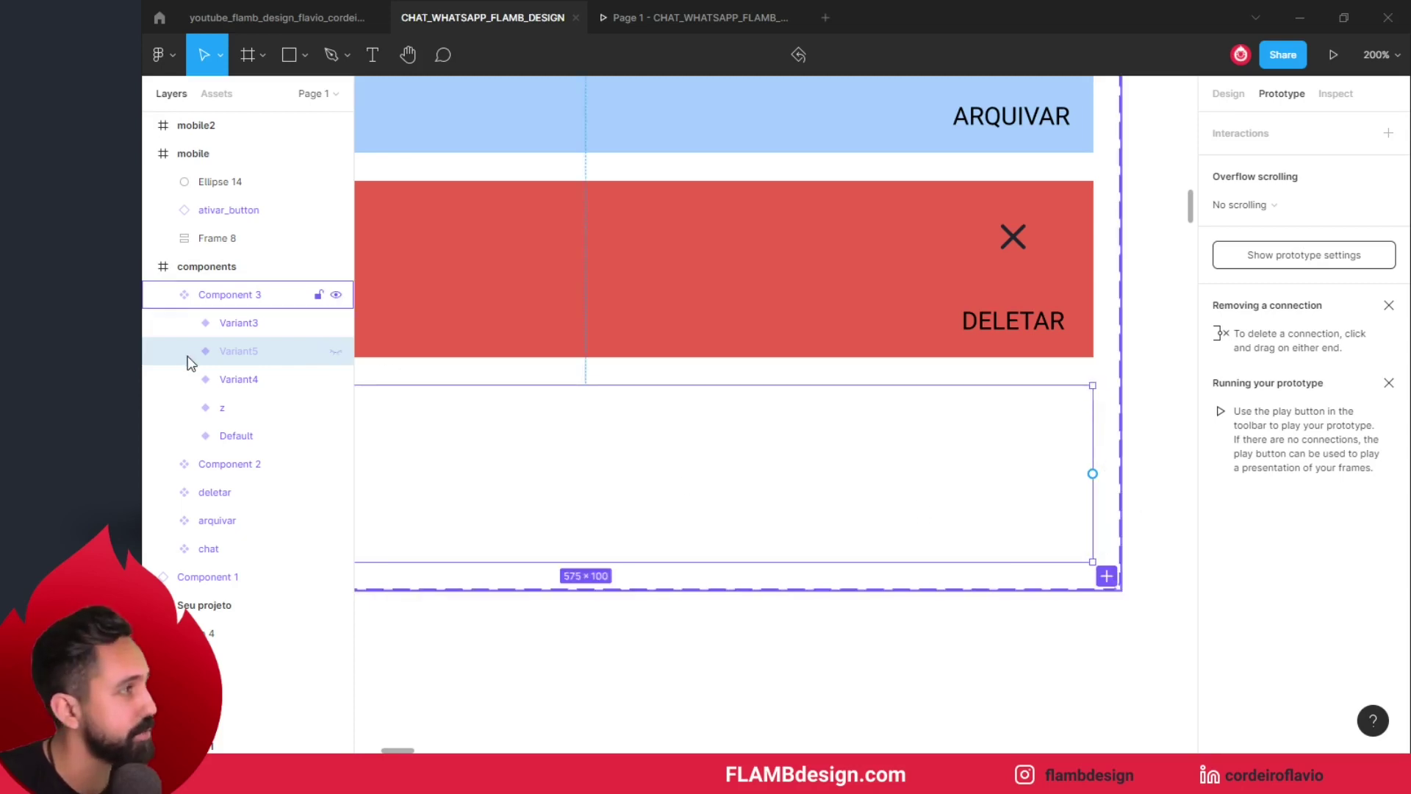
pyautogui.click(335, 351)
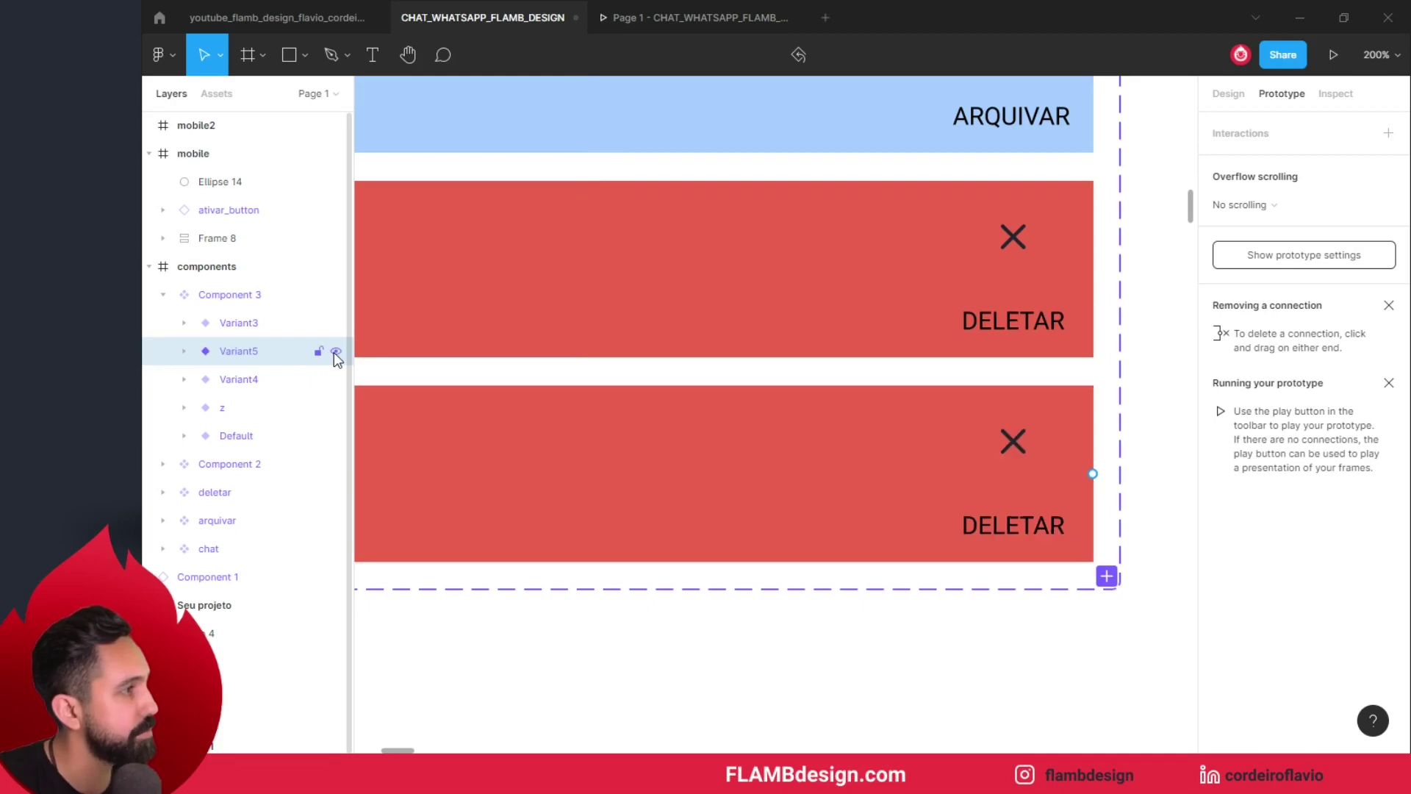
pyautogui.click(246, 351)
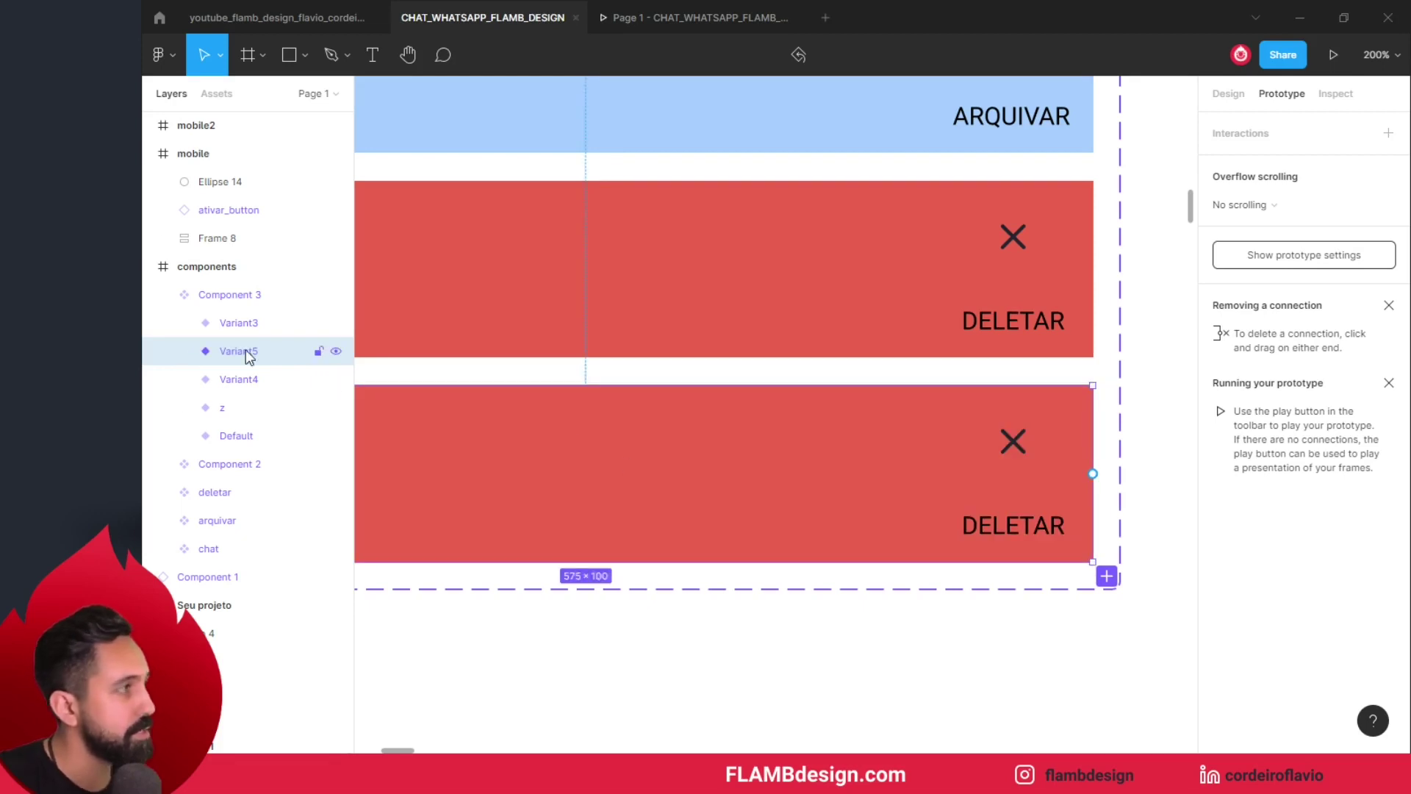
pyautogui.click(184, 352)
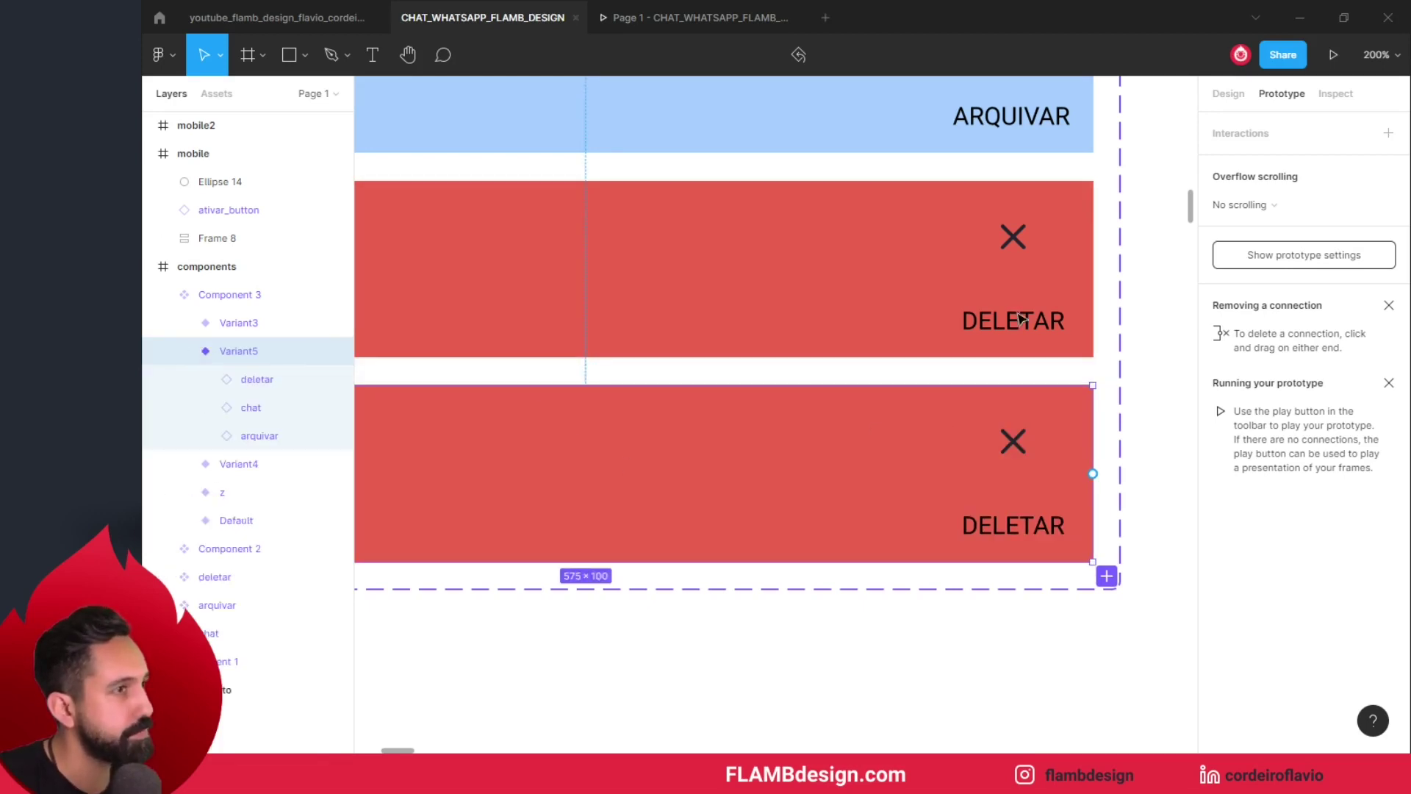
pyautogui.click(1035, 283)
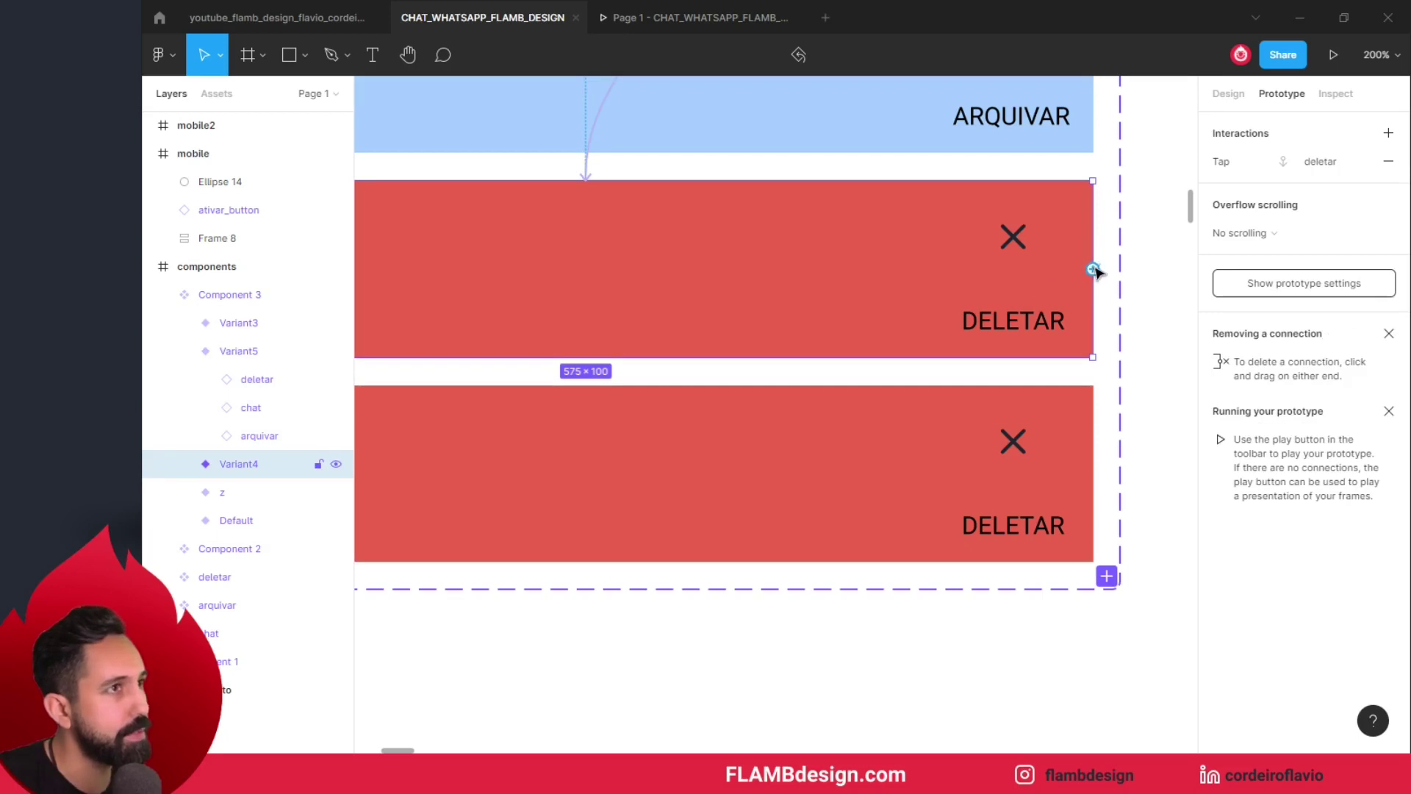
pyautogui.moveTo(1093, 270)
pyautogui.mouseDown()
pyautogui.moveTo(771, 419)
pyautogui.moveTo(775, 433)
pyautogui.mouseUp()
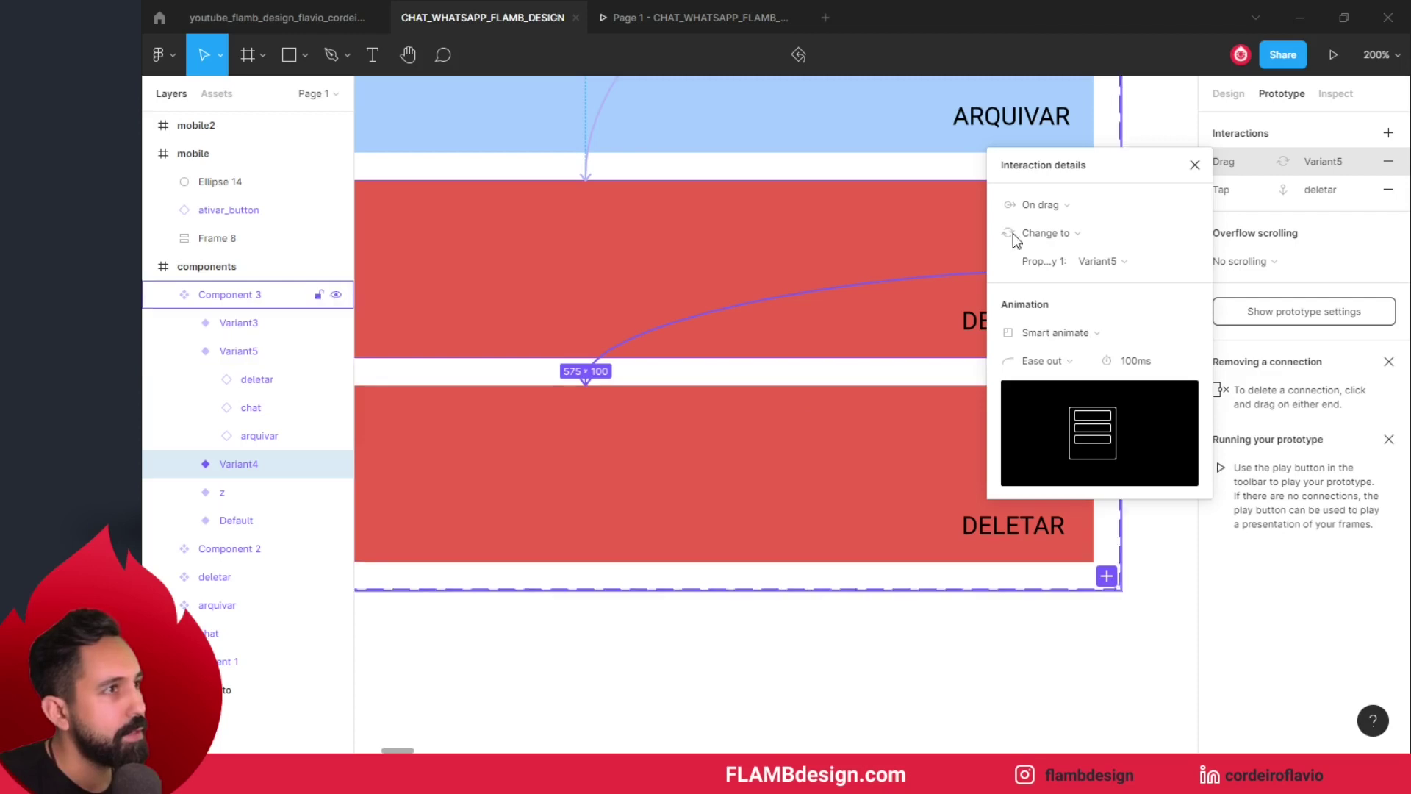
# Step: Set the Variant4 → Variant5 interaction trigger to After delay of 1 ms
pyautogui.click(1070, 212)
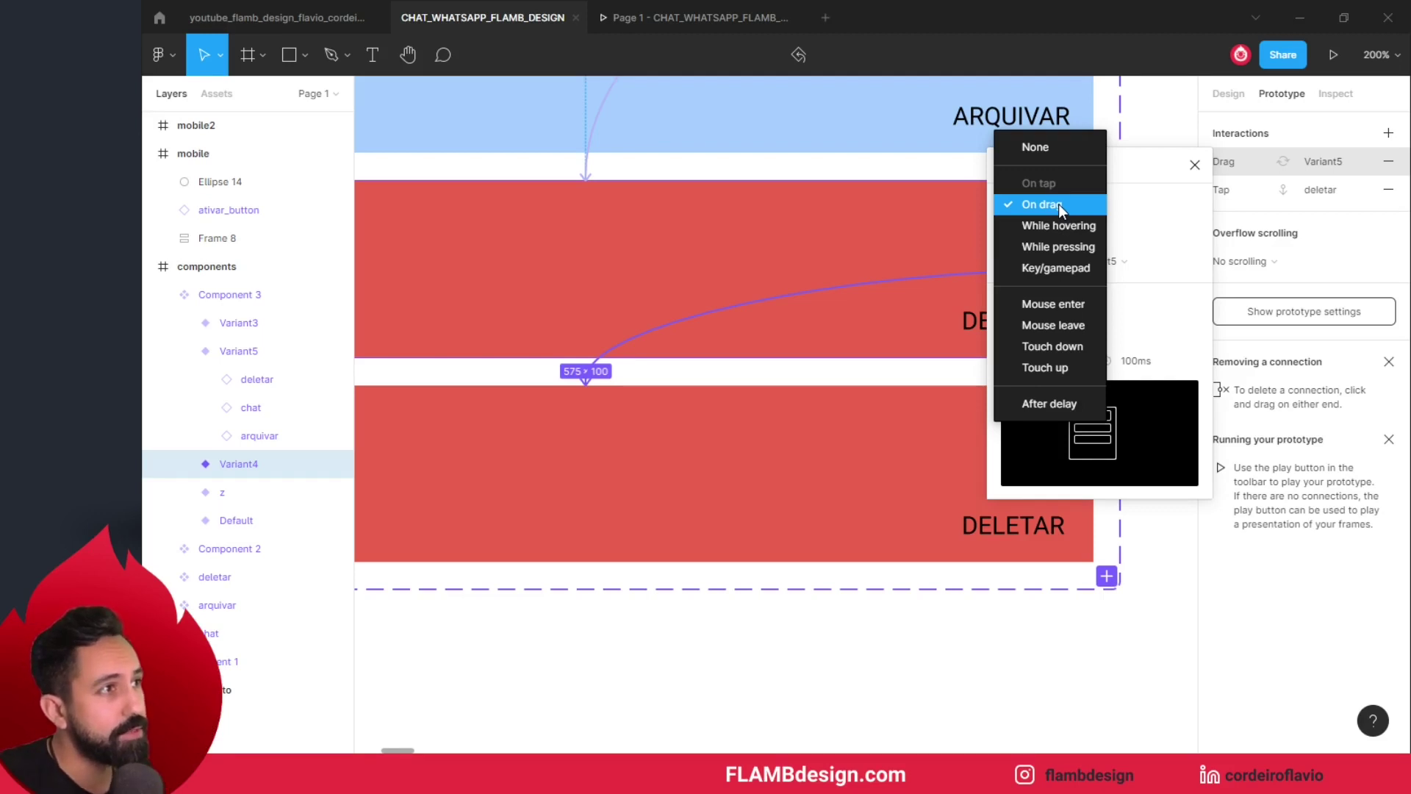
pyautogui.click(1057, 405)
pyautogui.click(1152, 212)
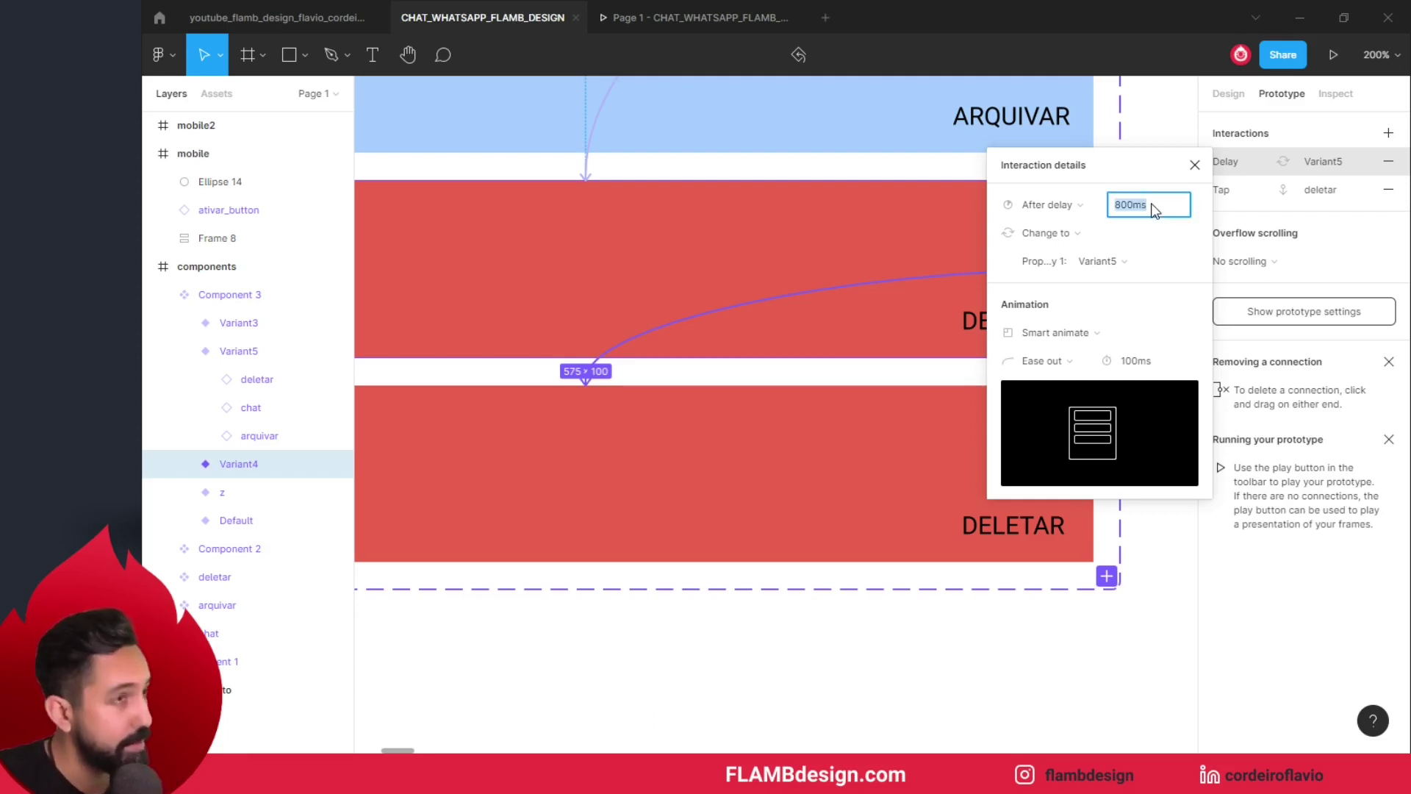
pyautogui.write('1')
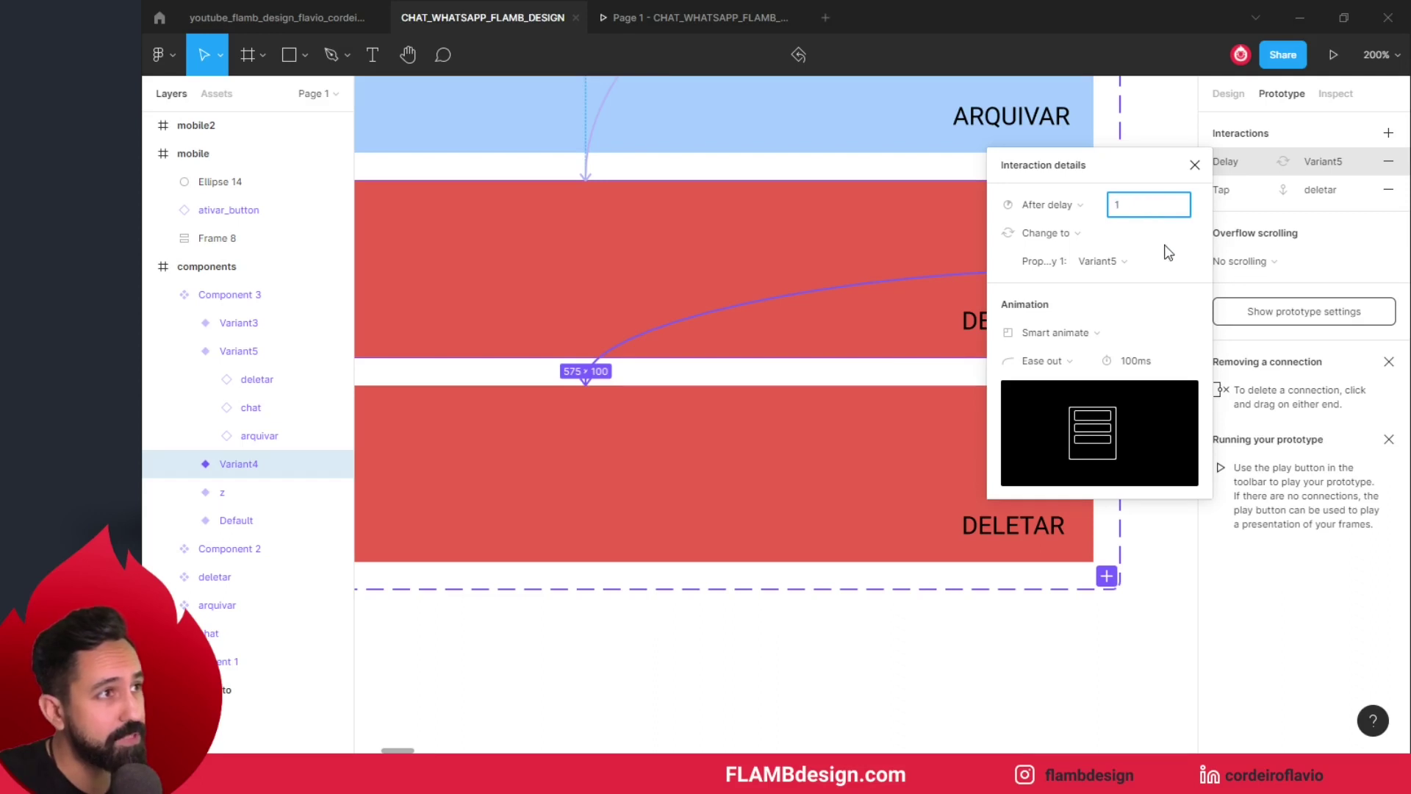
pyautogui.press('Return')
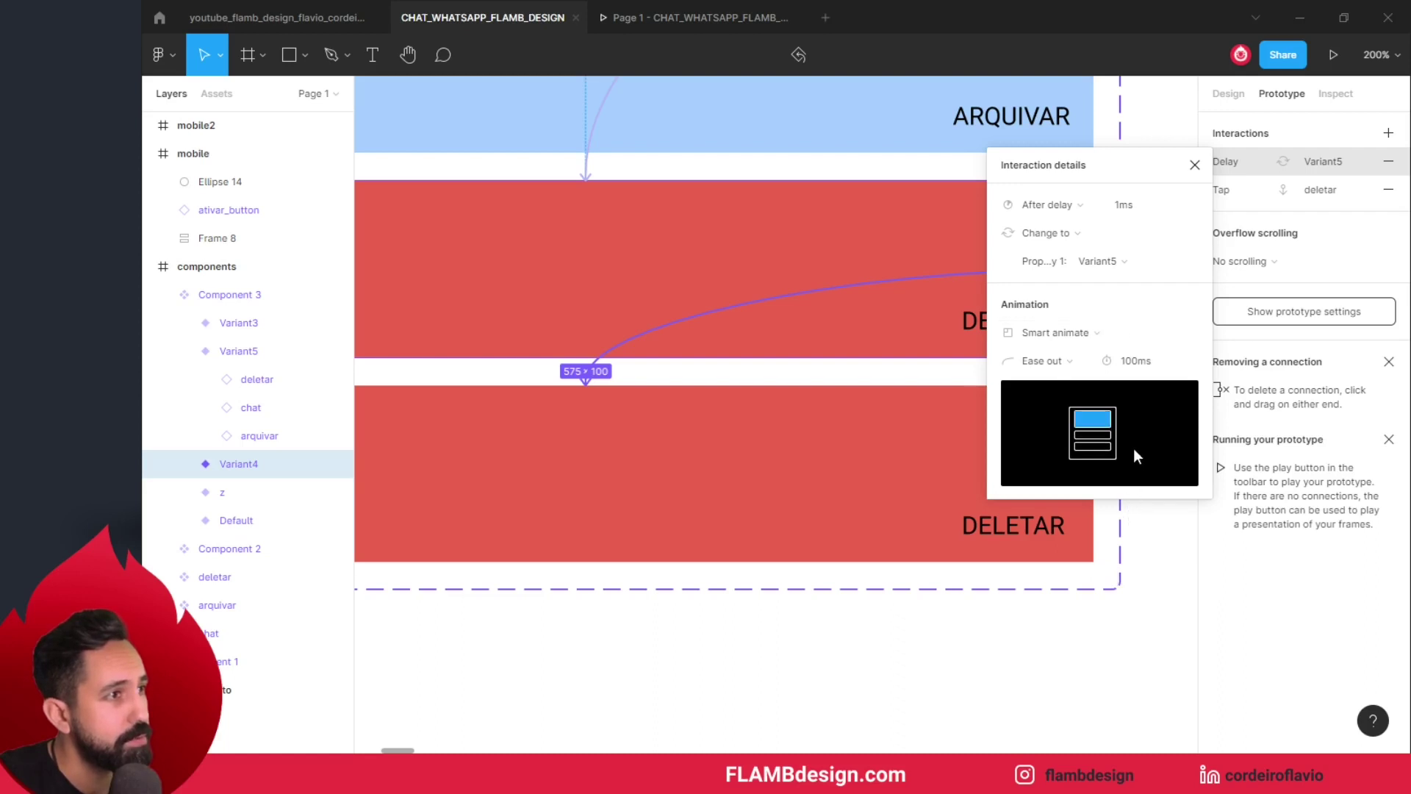
pyautogui.click(1195, 166)
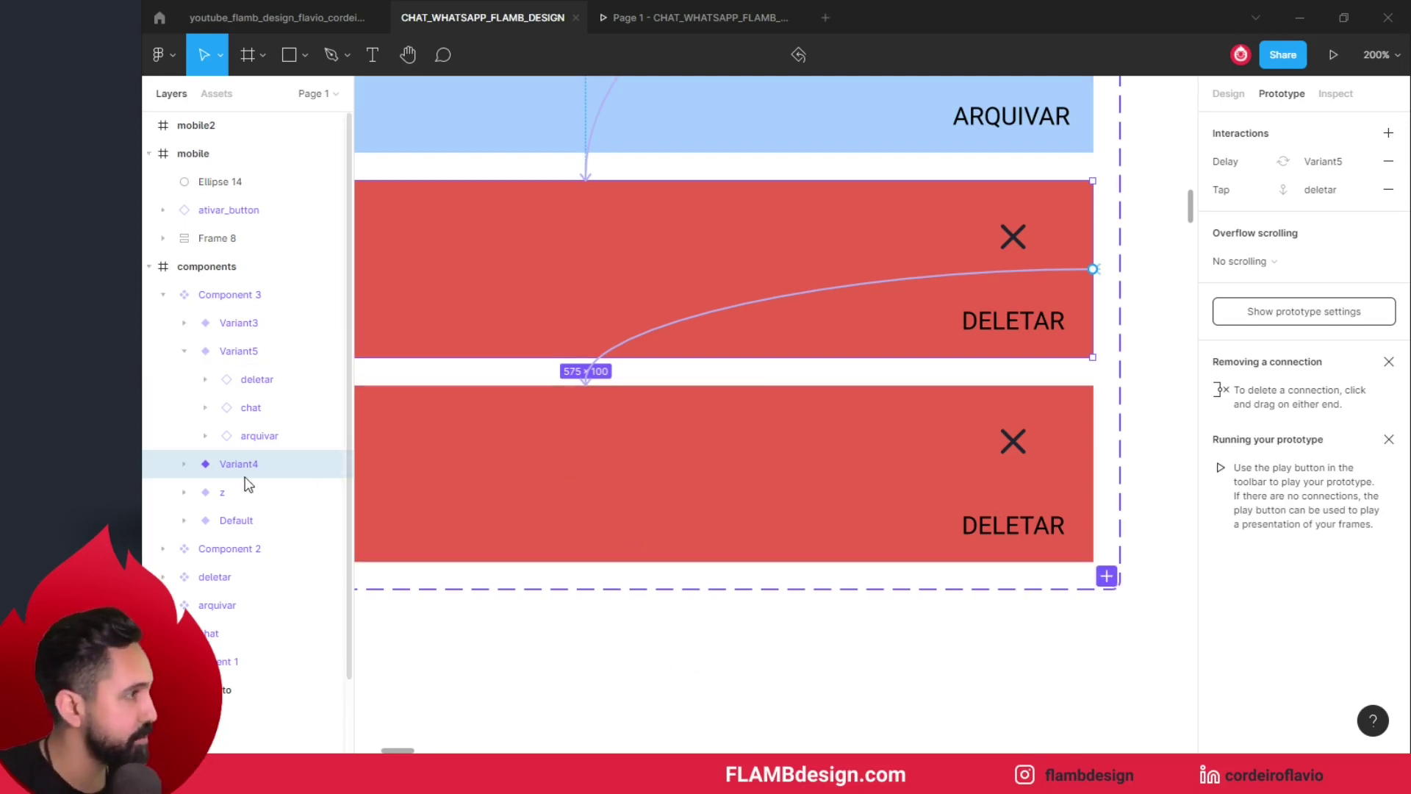
# Step: Hide the deletar, chat and arquivar layers inside Variant5
pyautogui.click(685, 479)
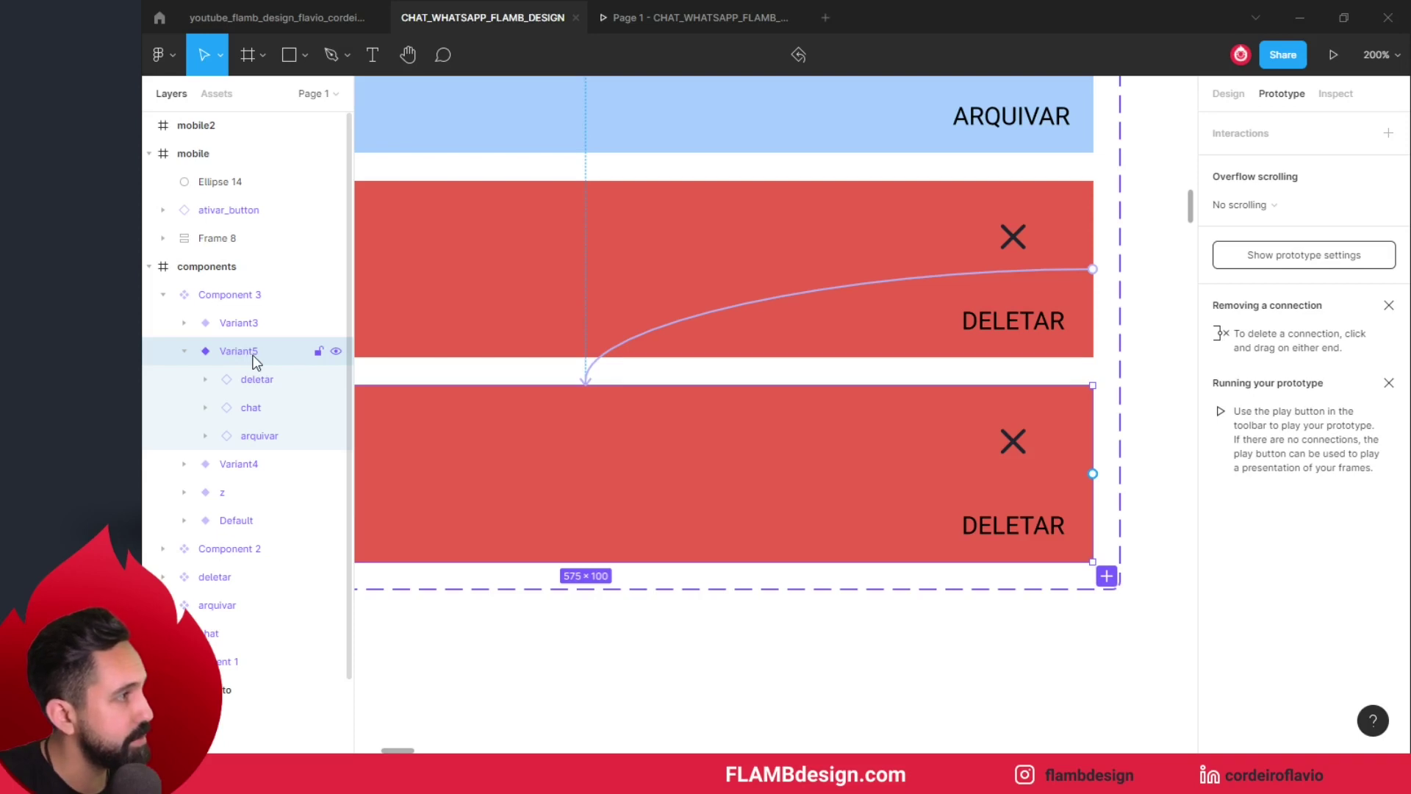
pyautogui.click(336, 351)
pyautogui.click(336, 351)
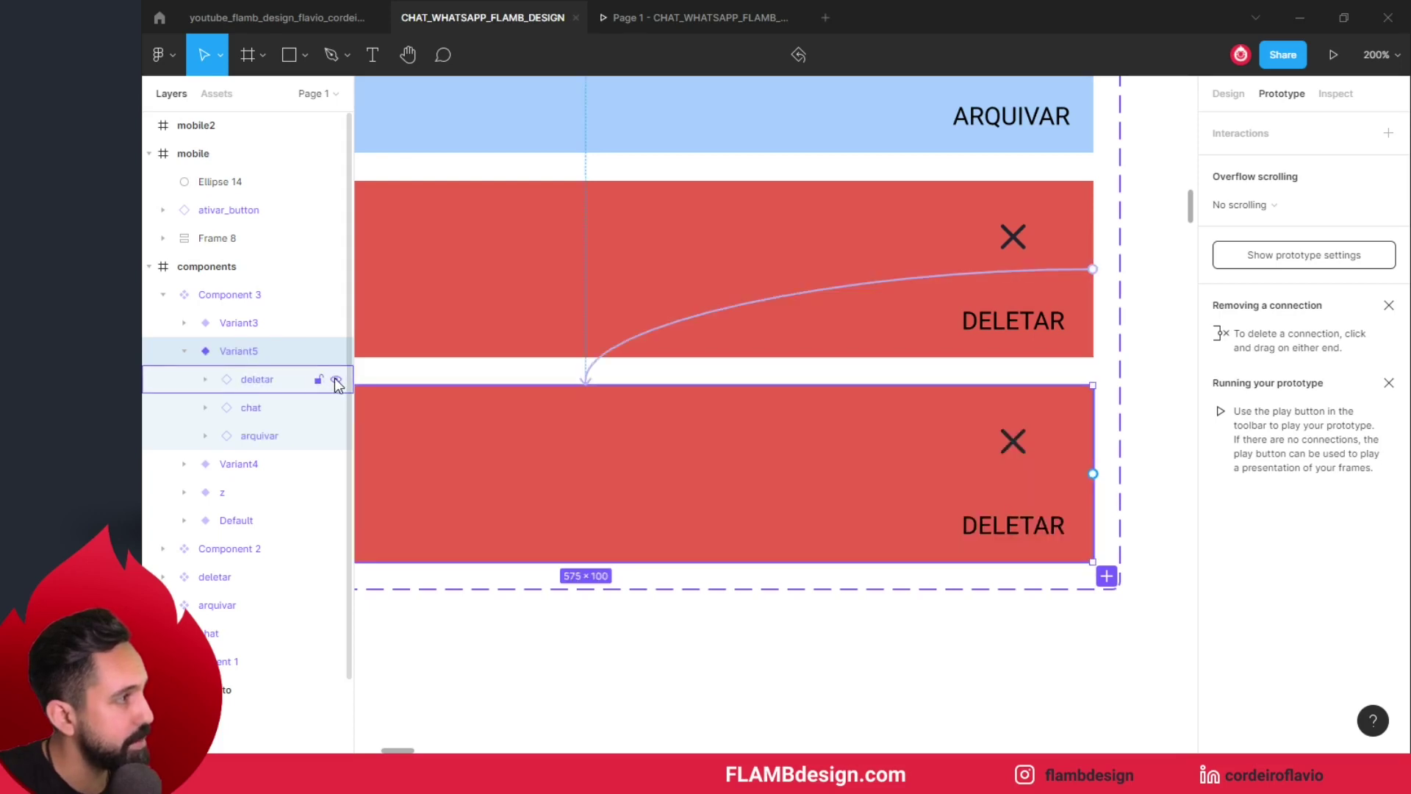
pyautogui.click(336, 380)
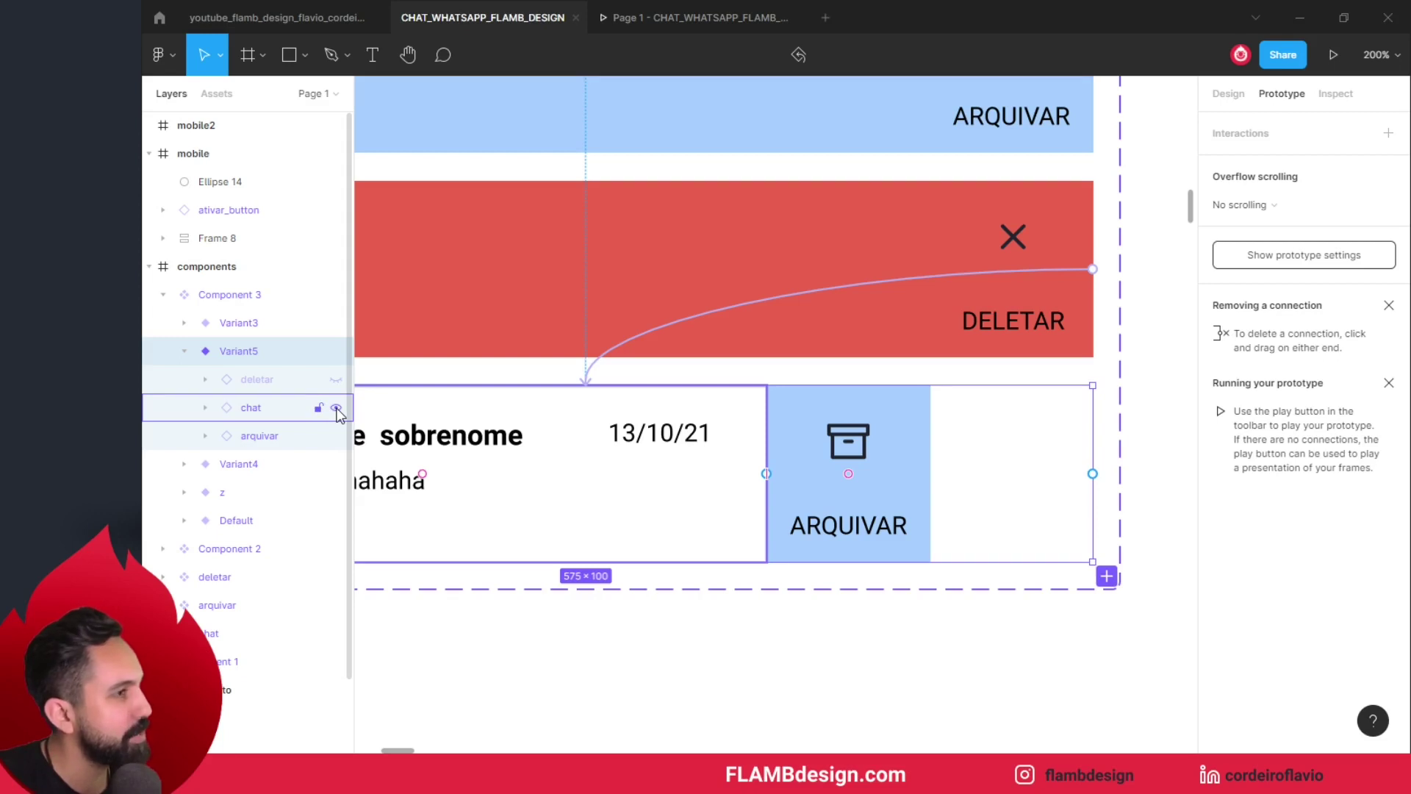
pyautogui.click(336, 407)
pyautogui.click(335, 436)
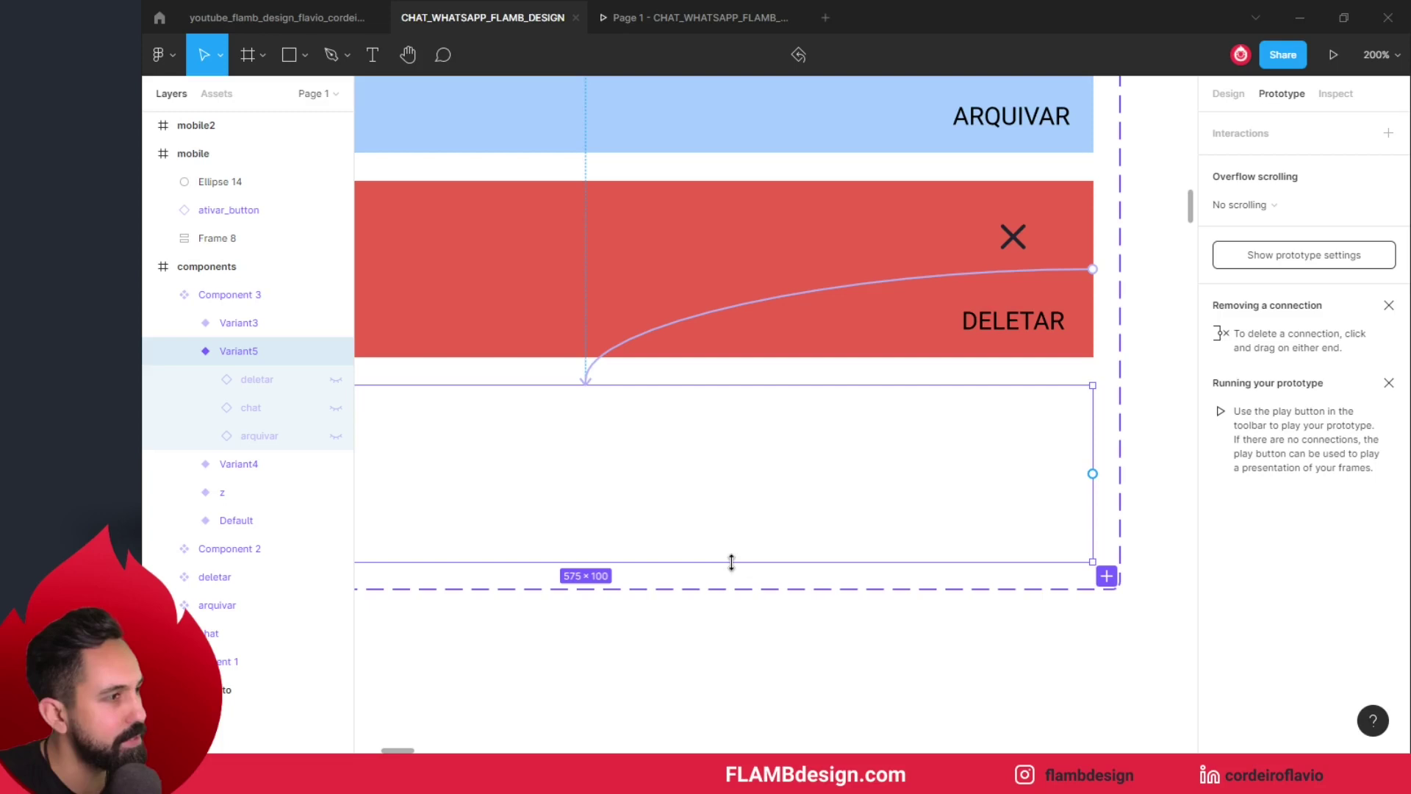
# Step: Collapse Variant5's height to zero, making it 575 × 0
pyautogui.moveTo(733, 555); pyautogui.dragTo(740, 416)
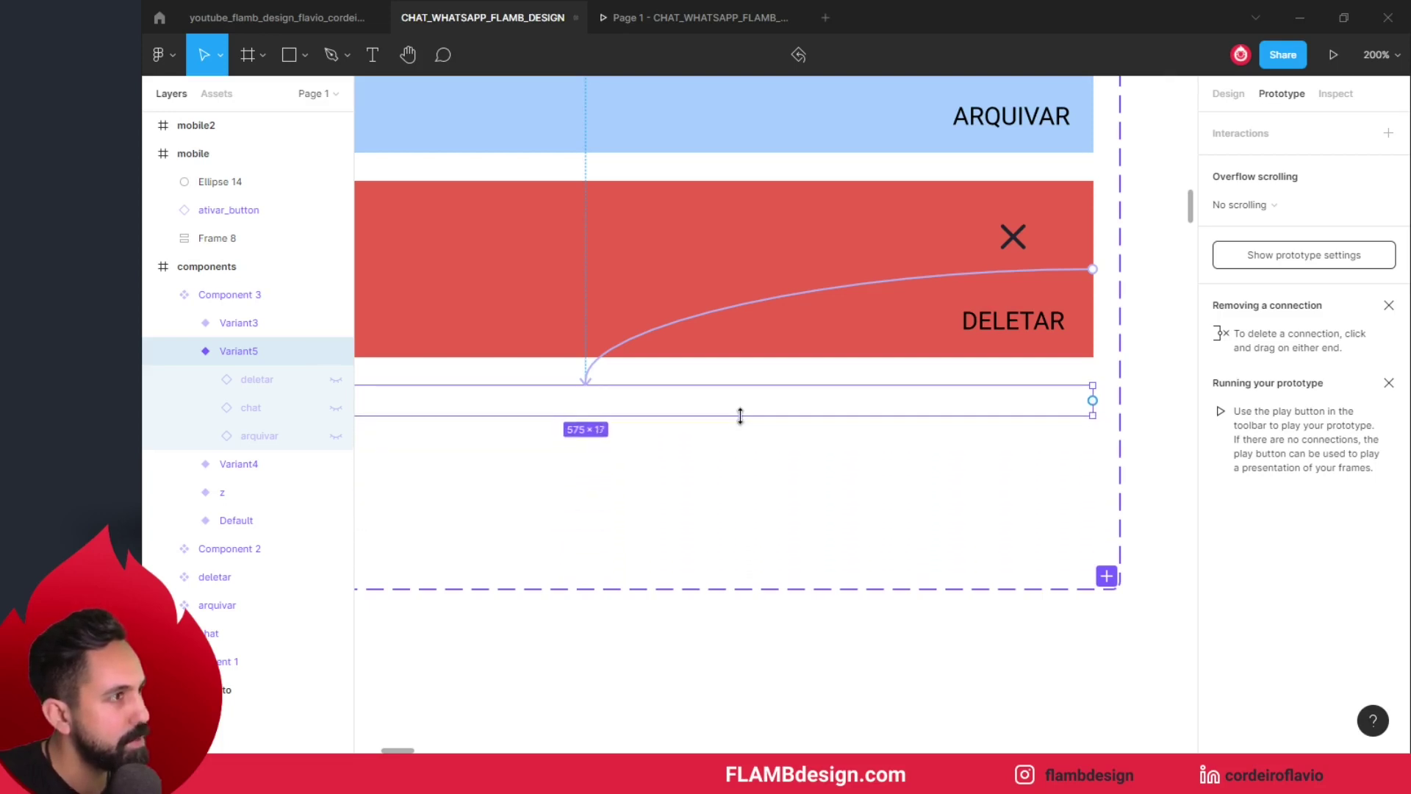
pyautogui.click(1241, 94)
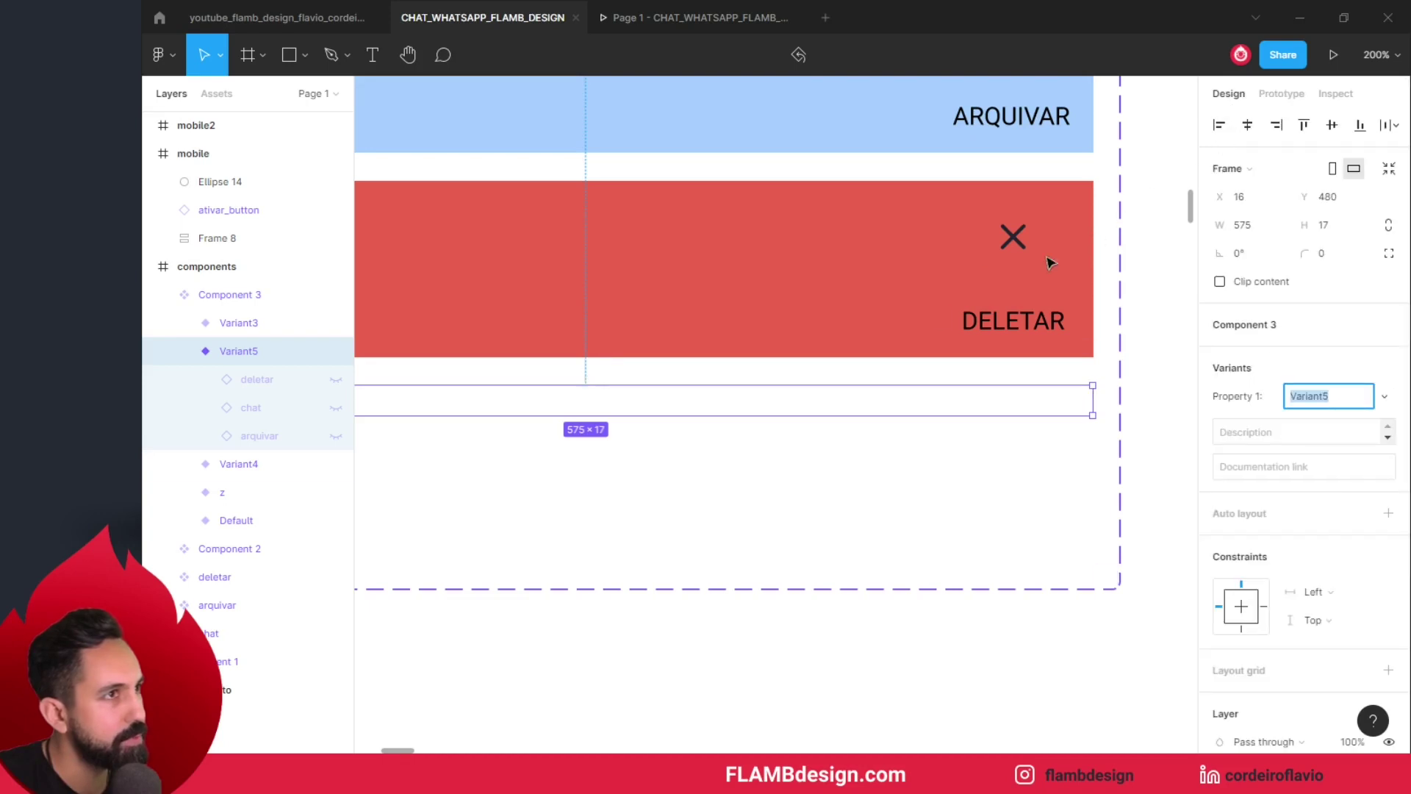
pyautogui.moveTo(771, 413); pyautogui.dragTo(765, 388)
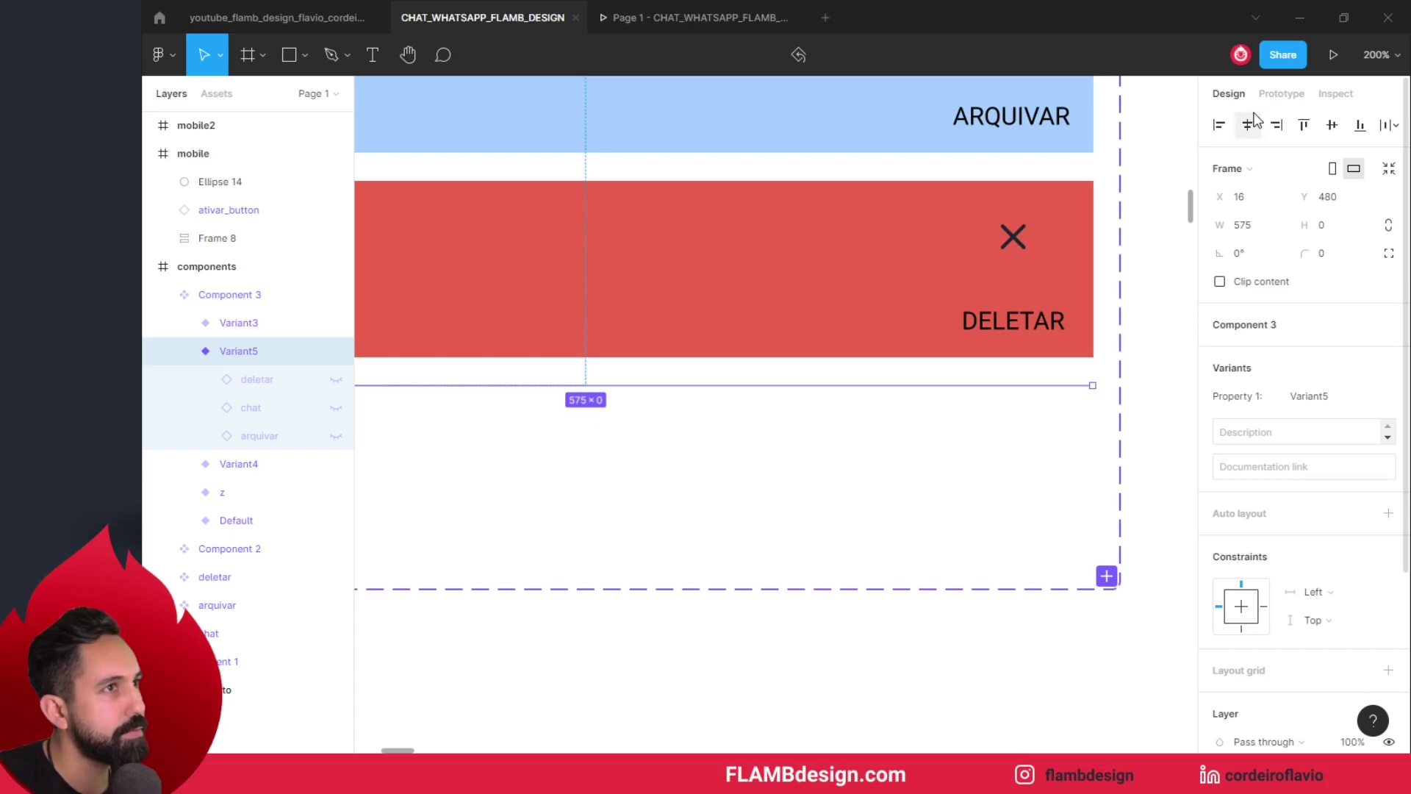
pyautogui.click(1279, 94)
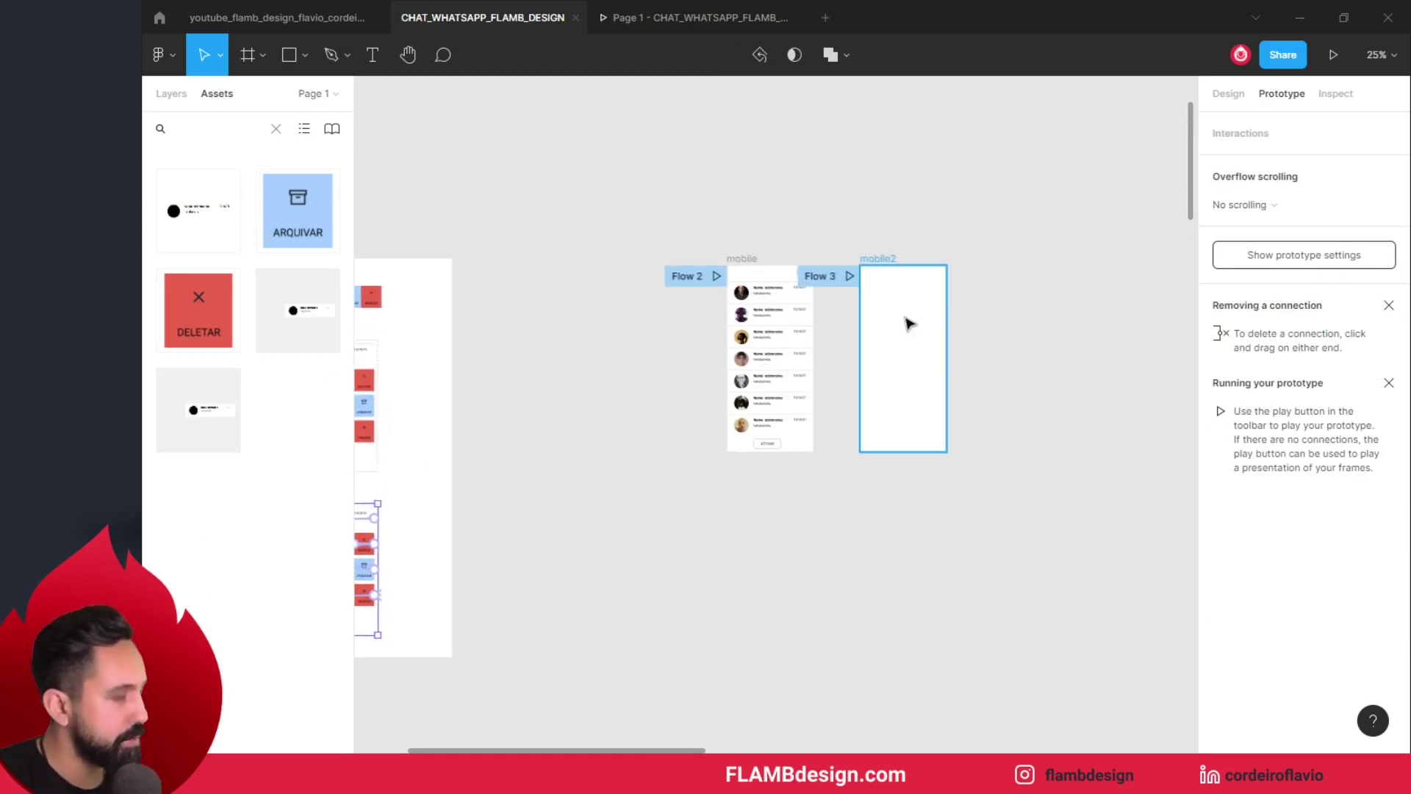
# Step: Place a chat row instance in mobile2 and duplicate it flush beneath the first
pyautogui.scroll(3, 897, 308)
pyautogui.scroll(3, 929, 308)
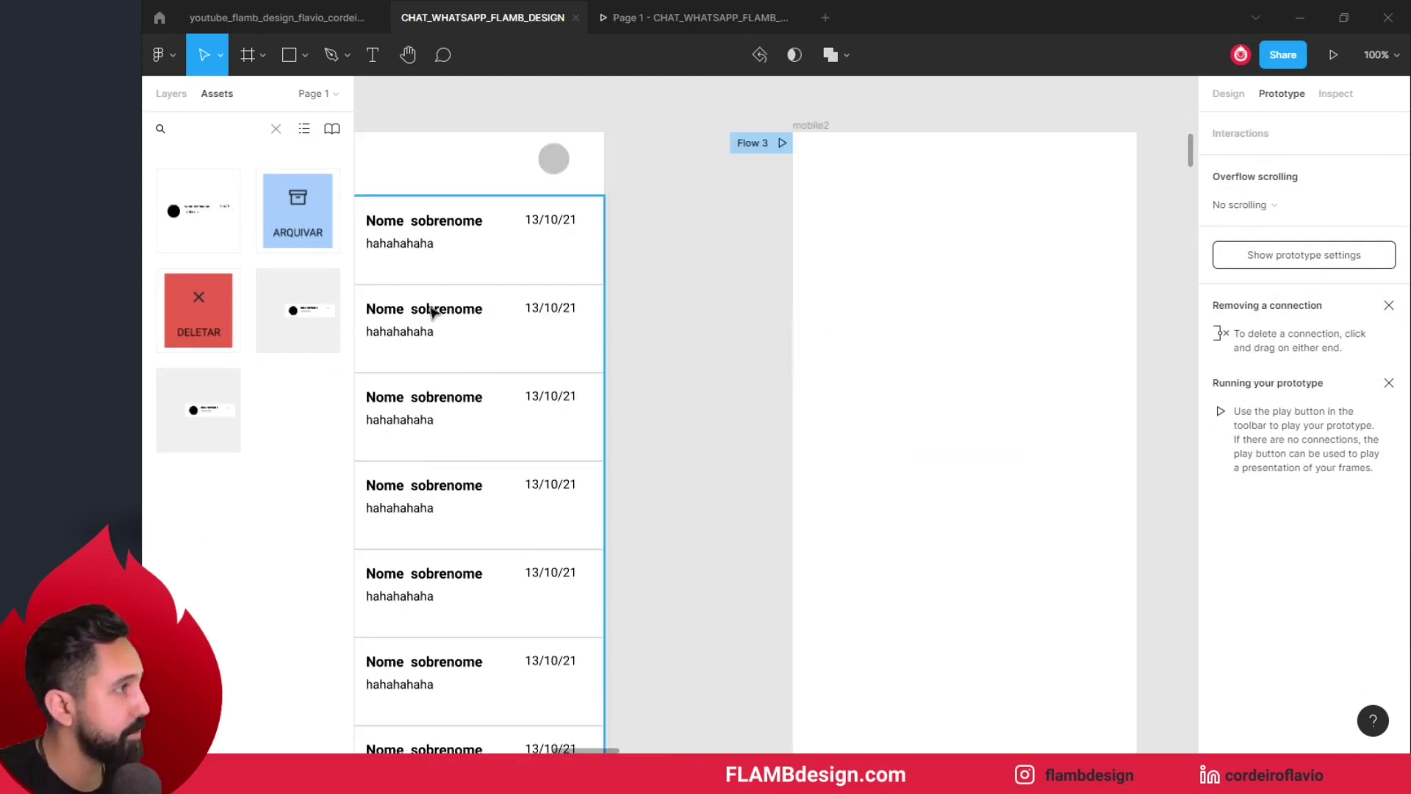
pyautogui.moveTo(308, 316)
pyautogui.mouseDown()
pyautogui.moveTo(852, 378)
pyautogui.moveTo(911, 366)
pyautogui.moveTo(912, 251)
pyautogui.mouseUp()
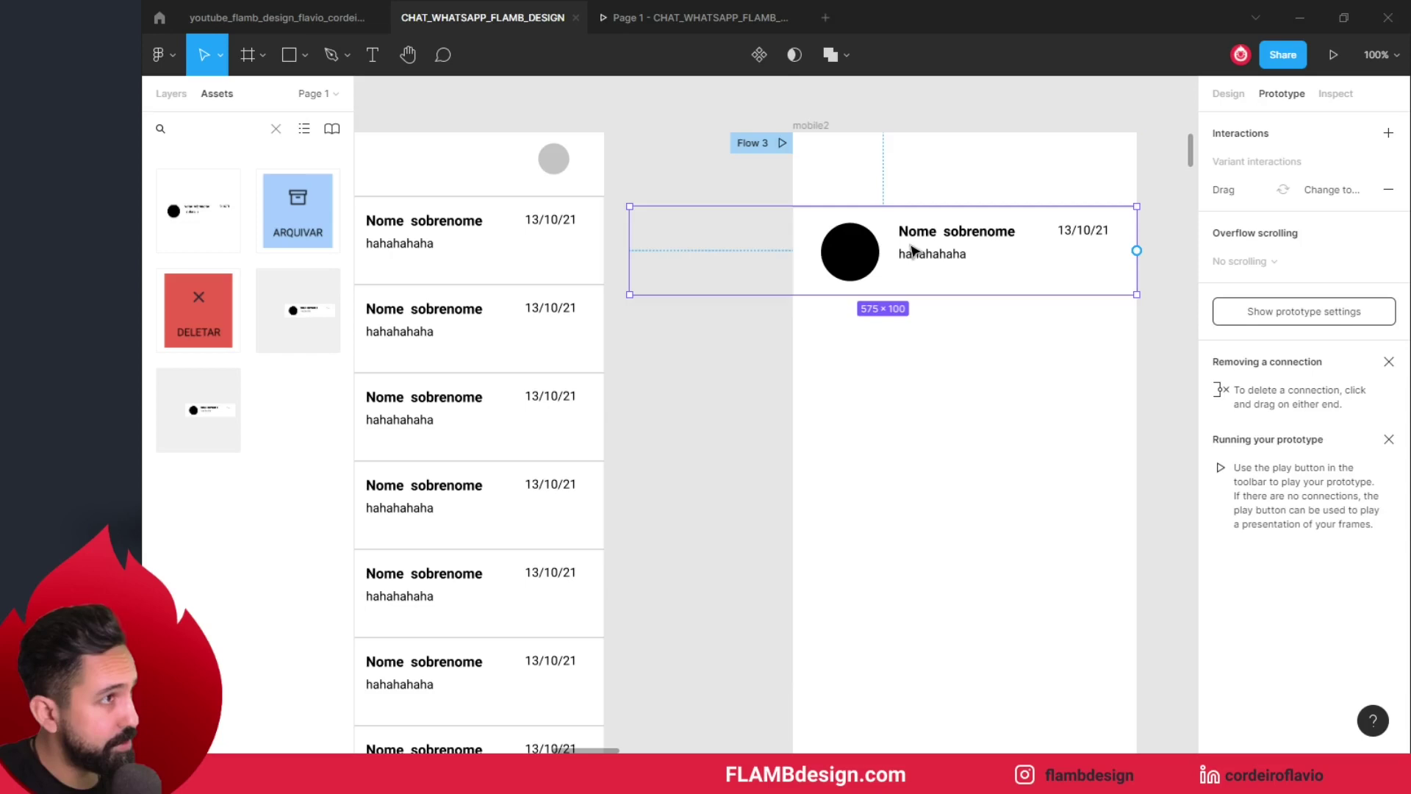
pyautogui.moveTo(911, 250); pyautogui.dragTo(907, 276)
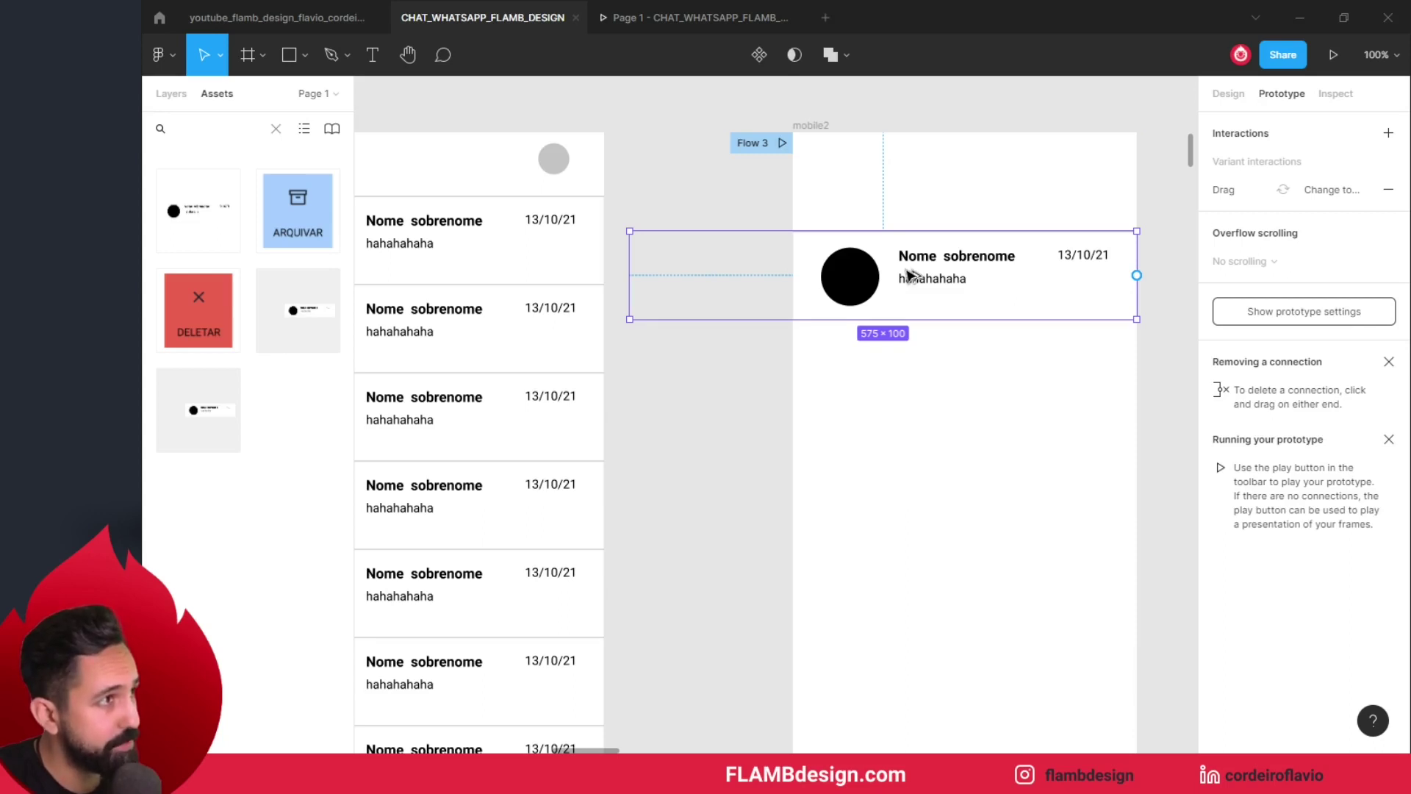
pyautogui.moveTo(912, 276)
pyautogui.mouseDown()
pyautogui.moveTo(912, 376)
pyautogui.moveTo(875, 379)
pyautogui.moveTo(945, 385)
pyautogui.mouseUp()
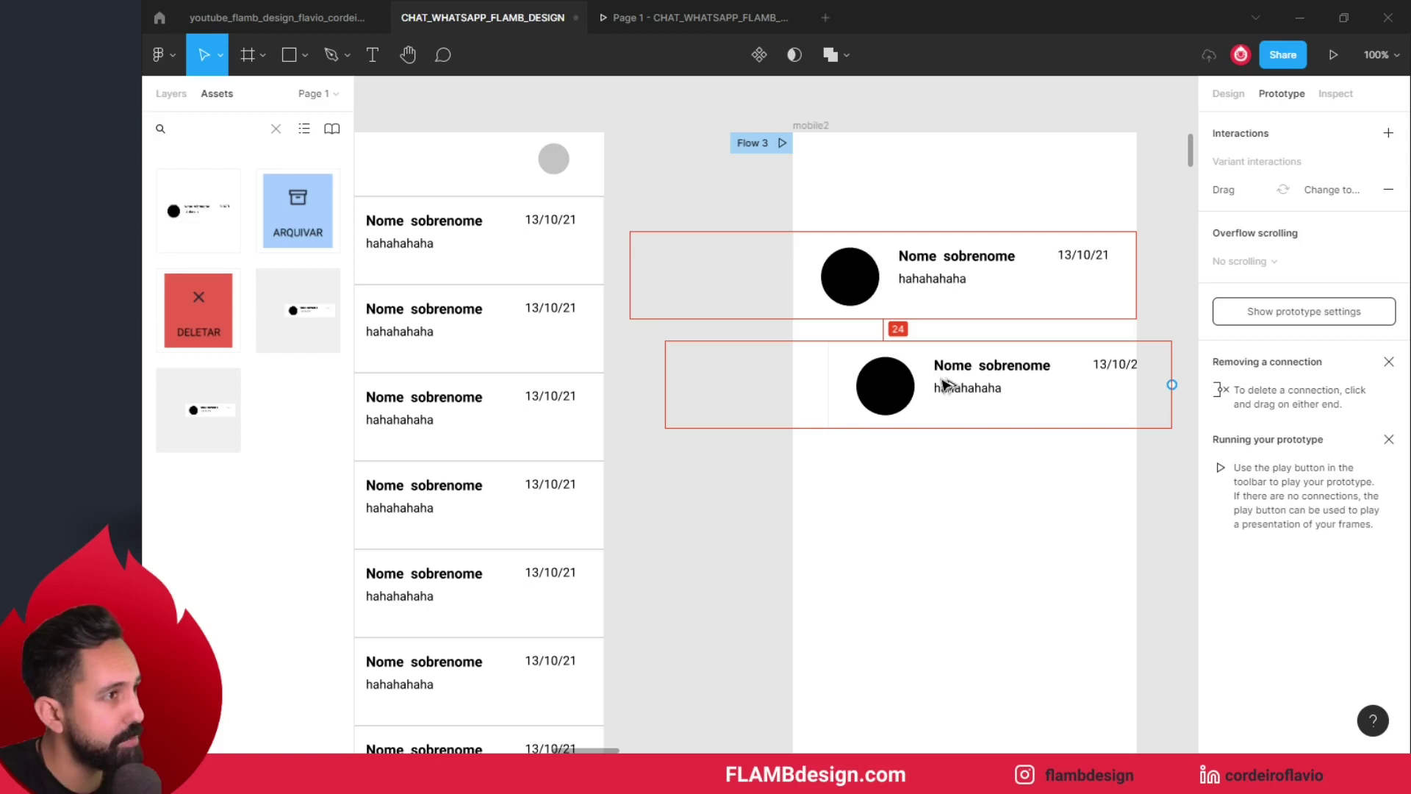
pyautogui.press('shift')
pyautogui.moveTo(946, 385); pyautogui.dragTo(944, 364)
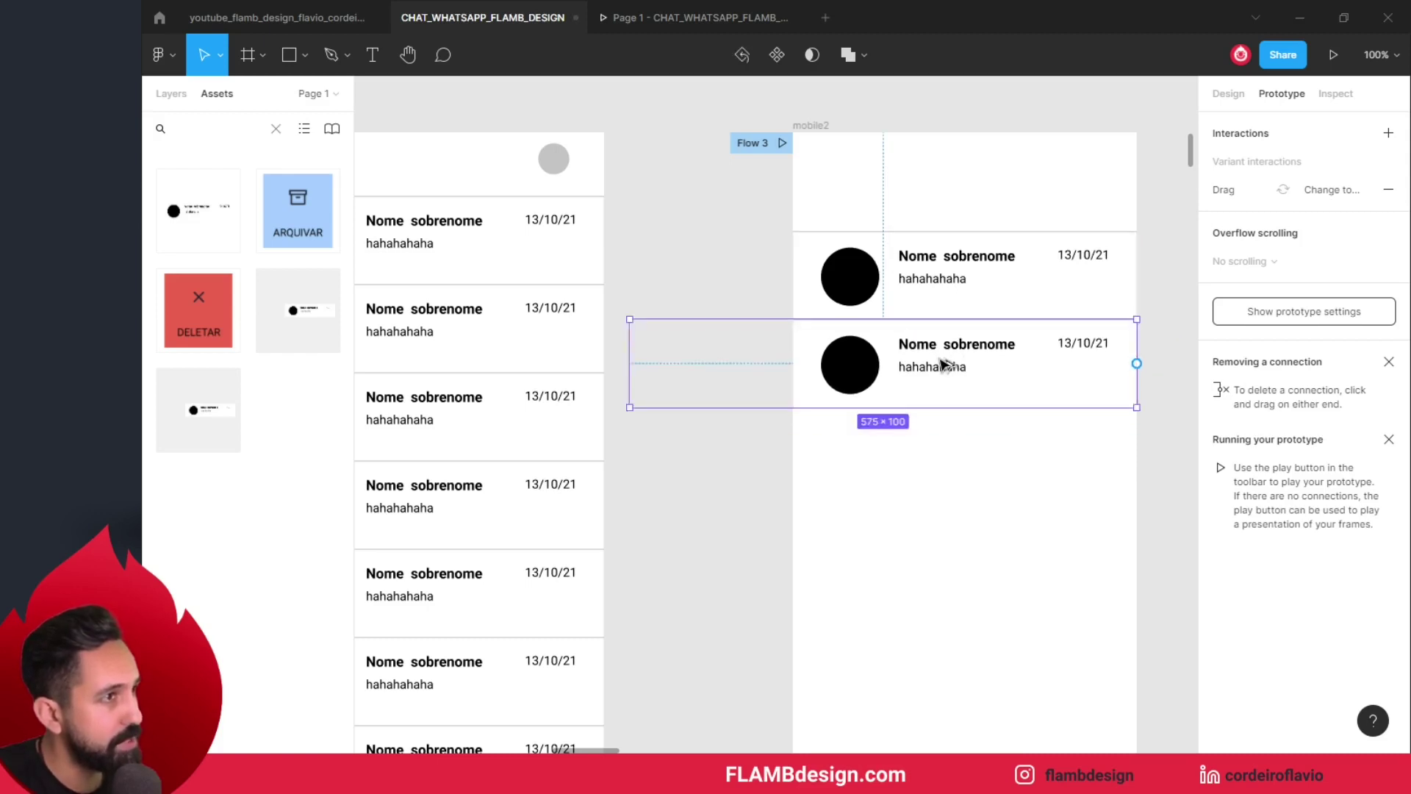
# Step: Select both rows and wrap them in a vertical auto layout of 575 × 200
pyautogui.keyDown('shift'); pyautogui.click(960, 273); pyautogui.keyUp('shift')
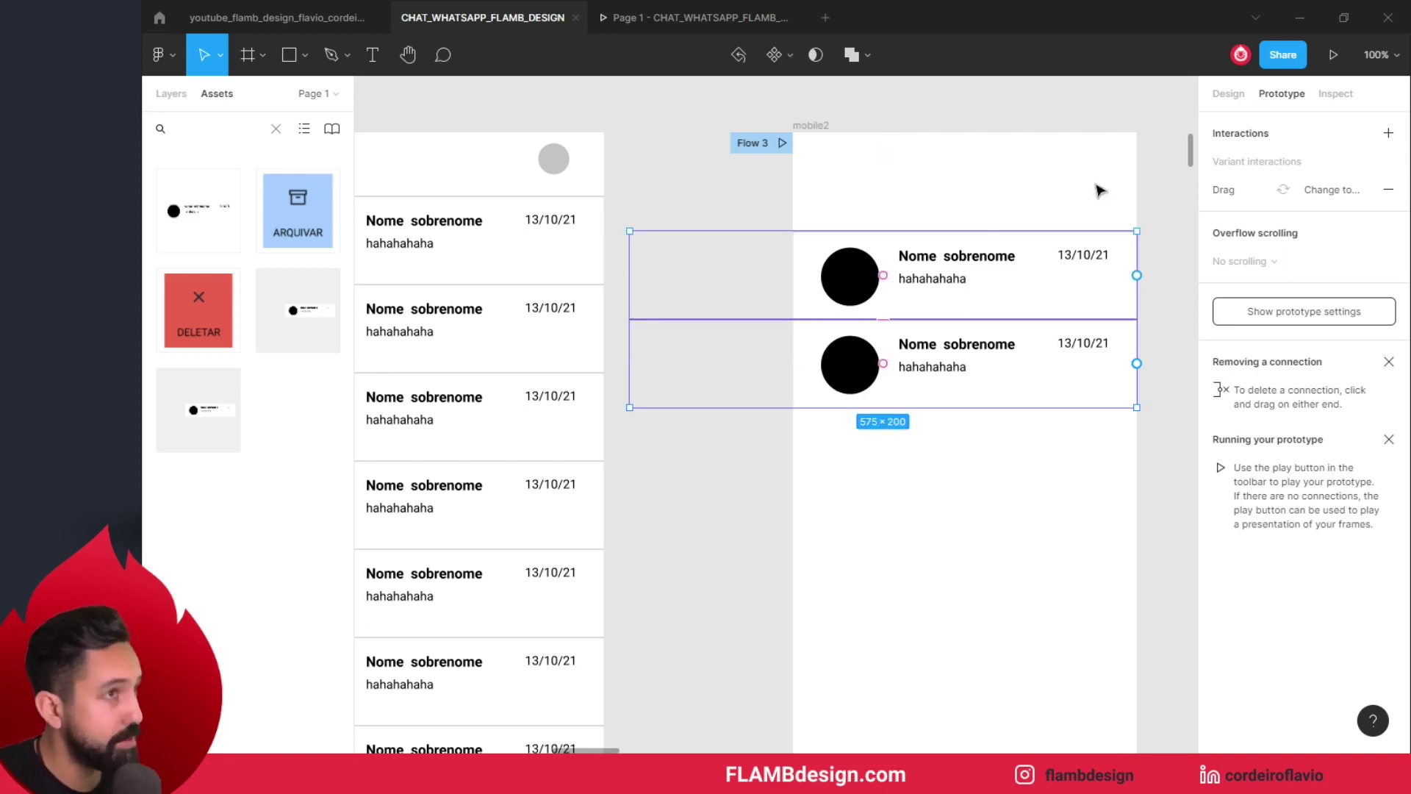
pyautogui.click(1231, 95)
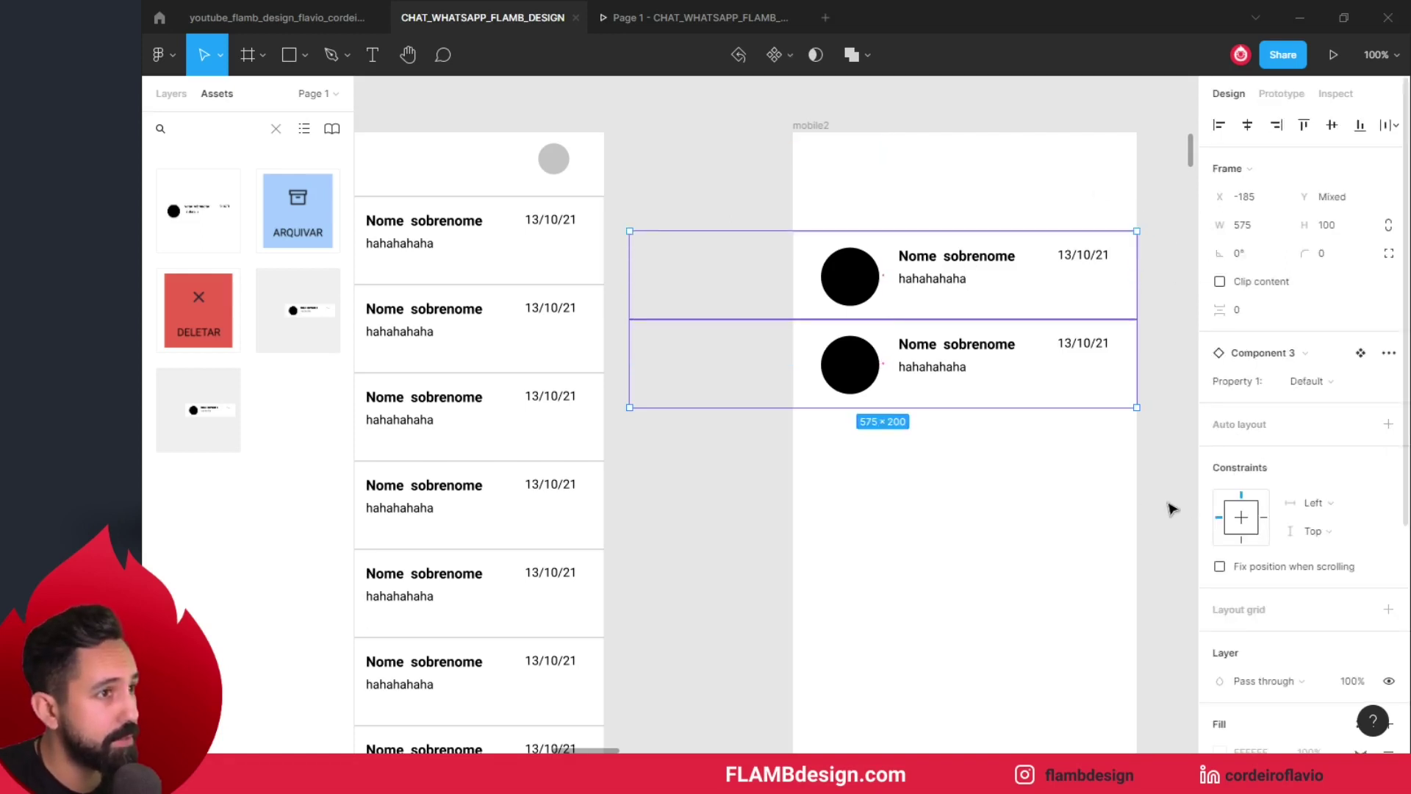
pyautogui.click(1388, 426)
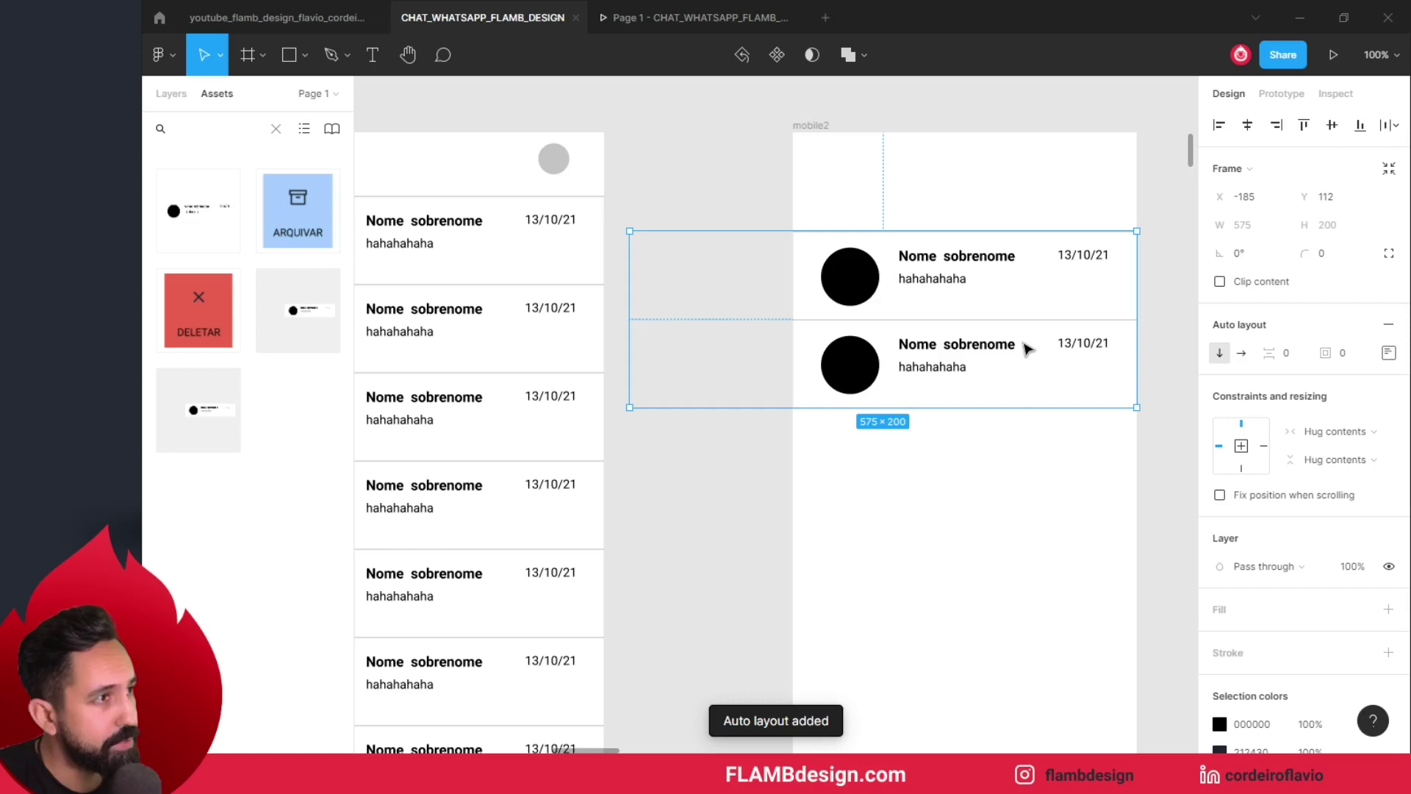
# Step: Paste more copies of the chat row into the list for six rows
pyautogui.click(1027, 350)
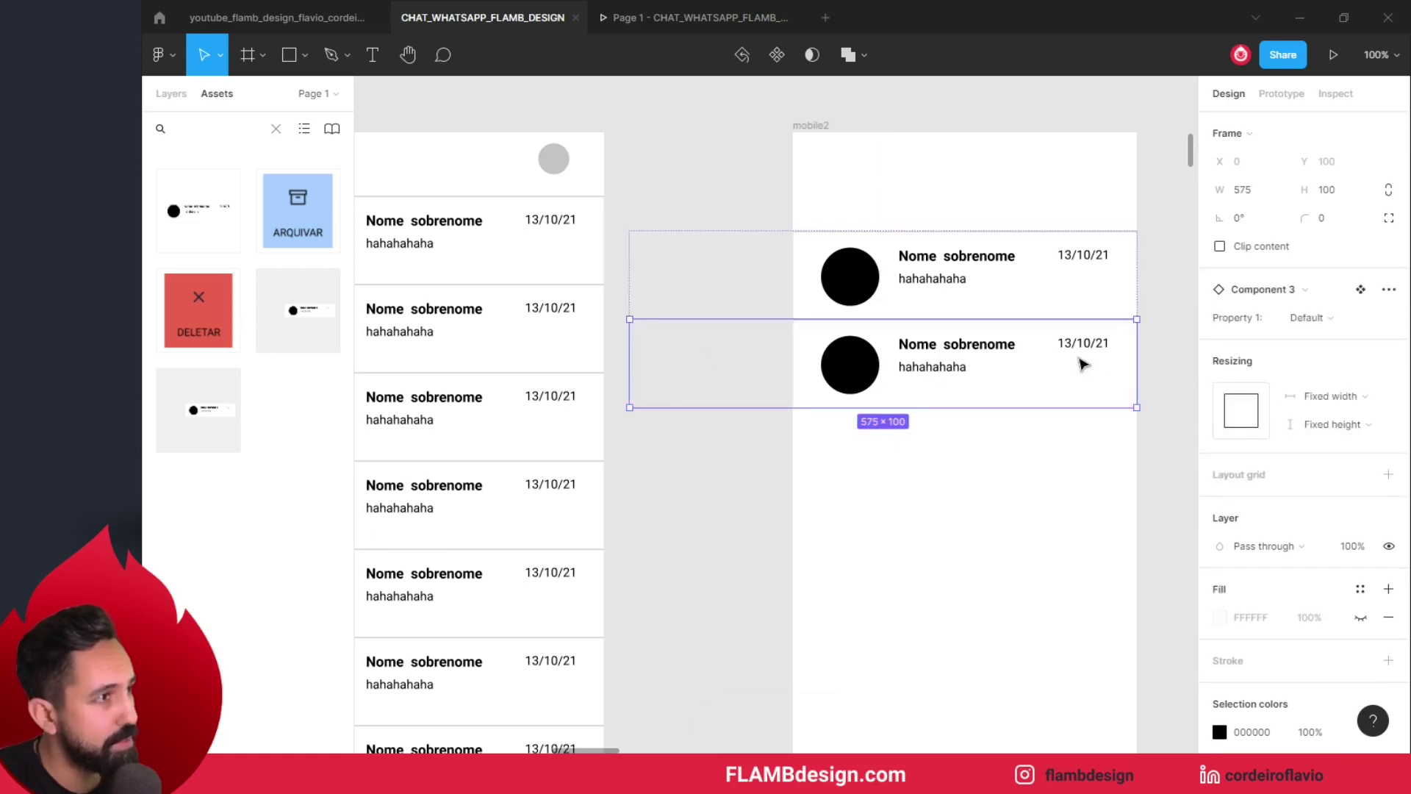
pyautogui.hotkey('ctrl', 'v')
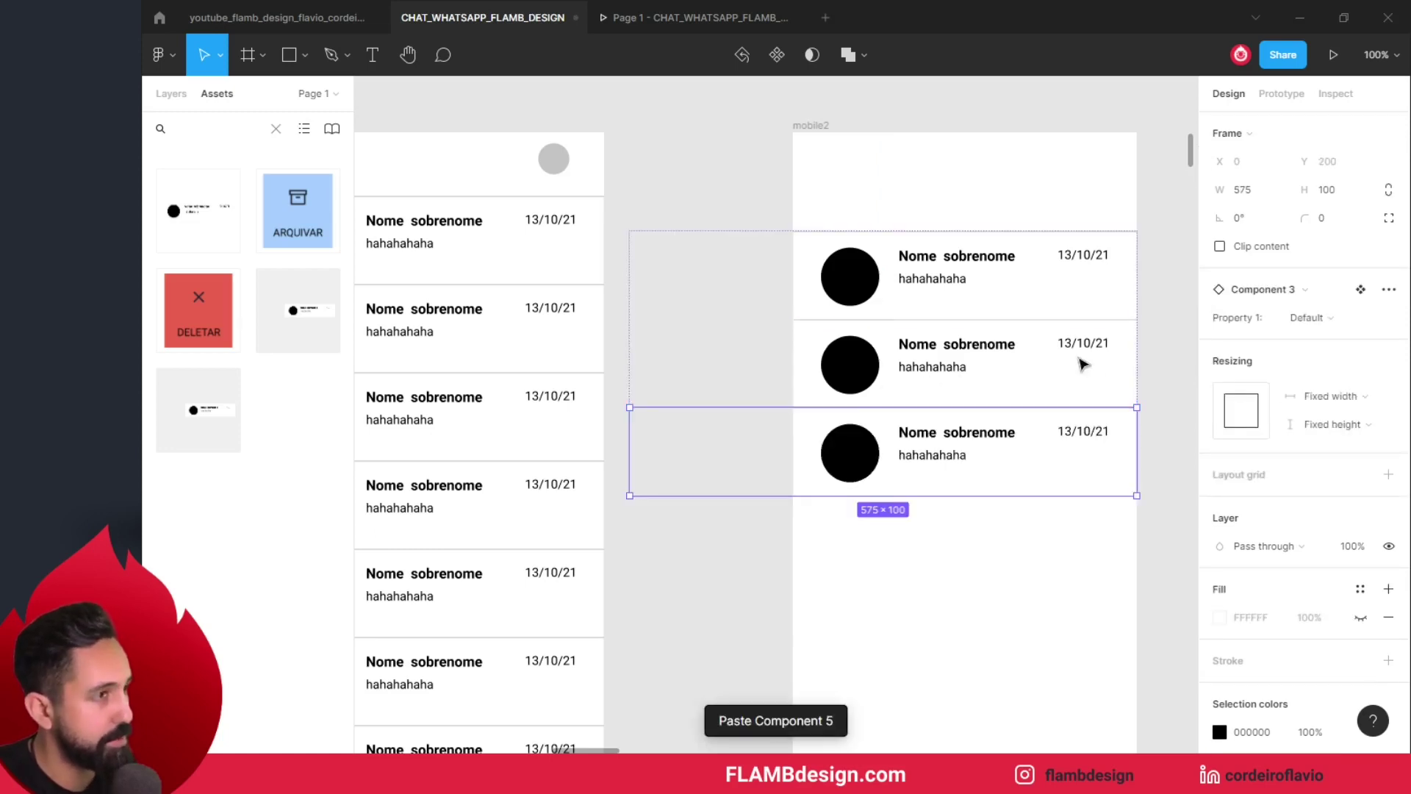
pyautogui.hotkey('ctrl', 'v')
pyautogui.hotkey('ctrl', 'v')
pyautogui.hotkey('ctrl', 'v')
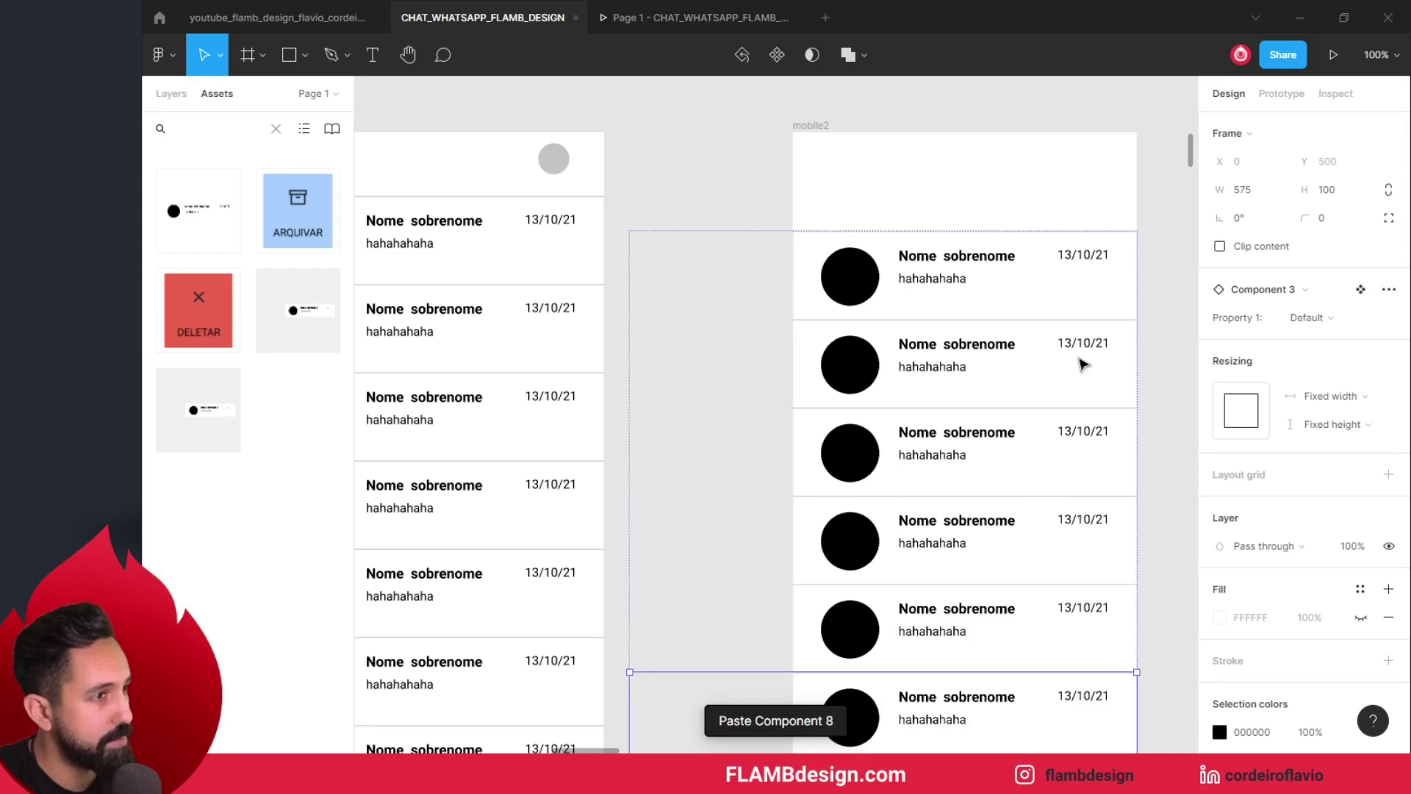
pyautogui.scroll(-1, 1081, 358)
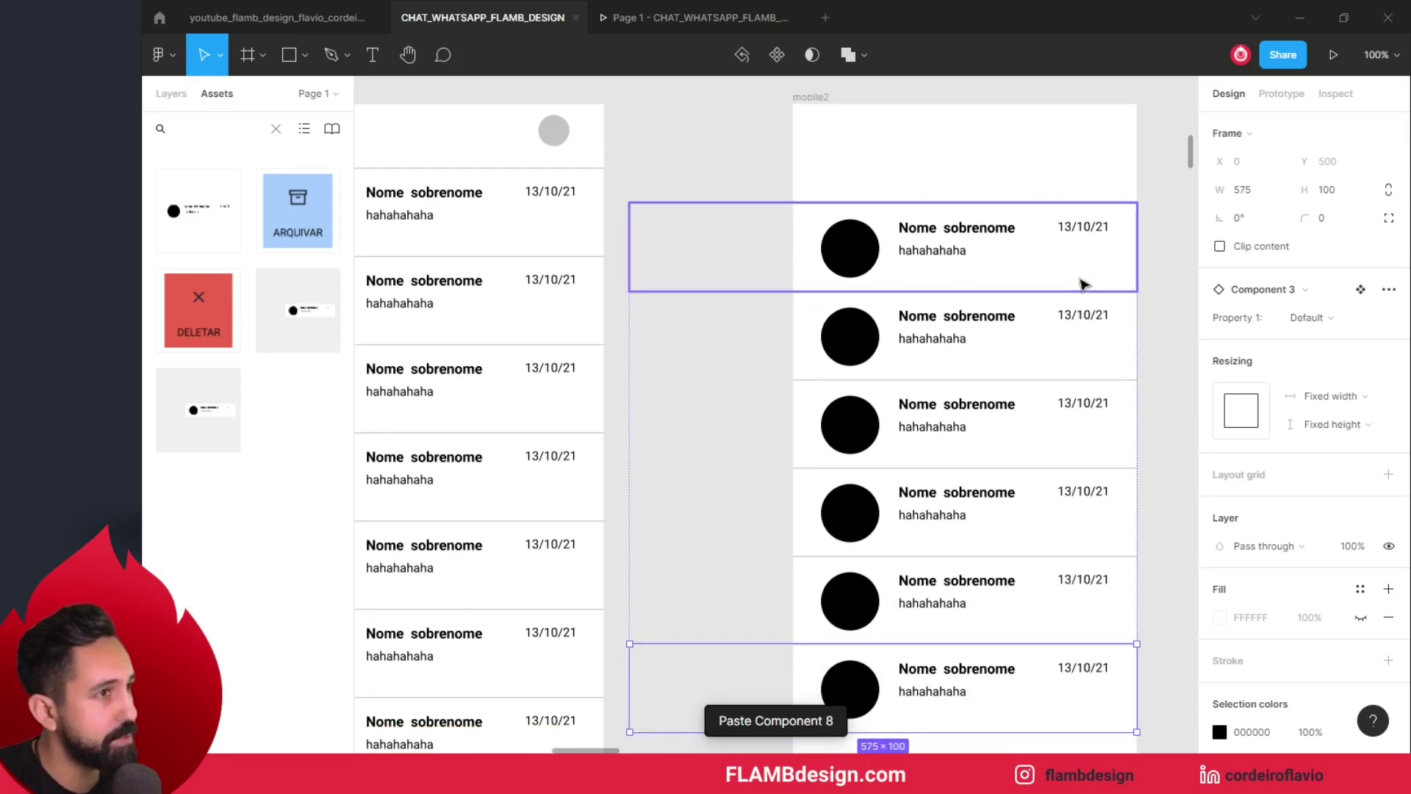
# Step: Set the list frame's auto layout spacing and padding to 0, giving 575 × 600
pyautogui.click(1070, 229)
pyautogui.click(983, 184)
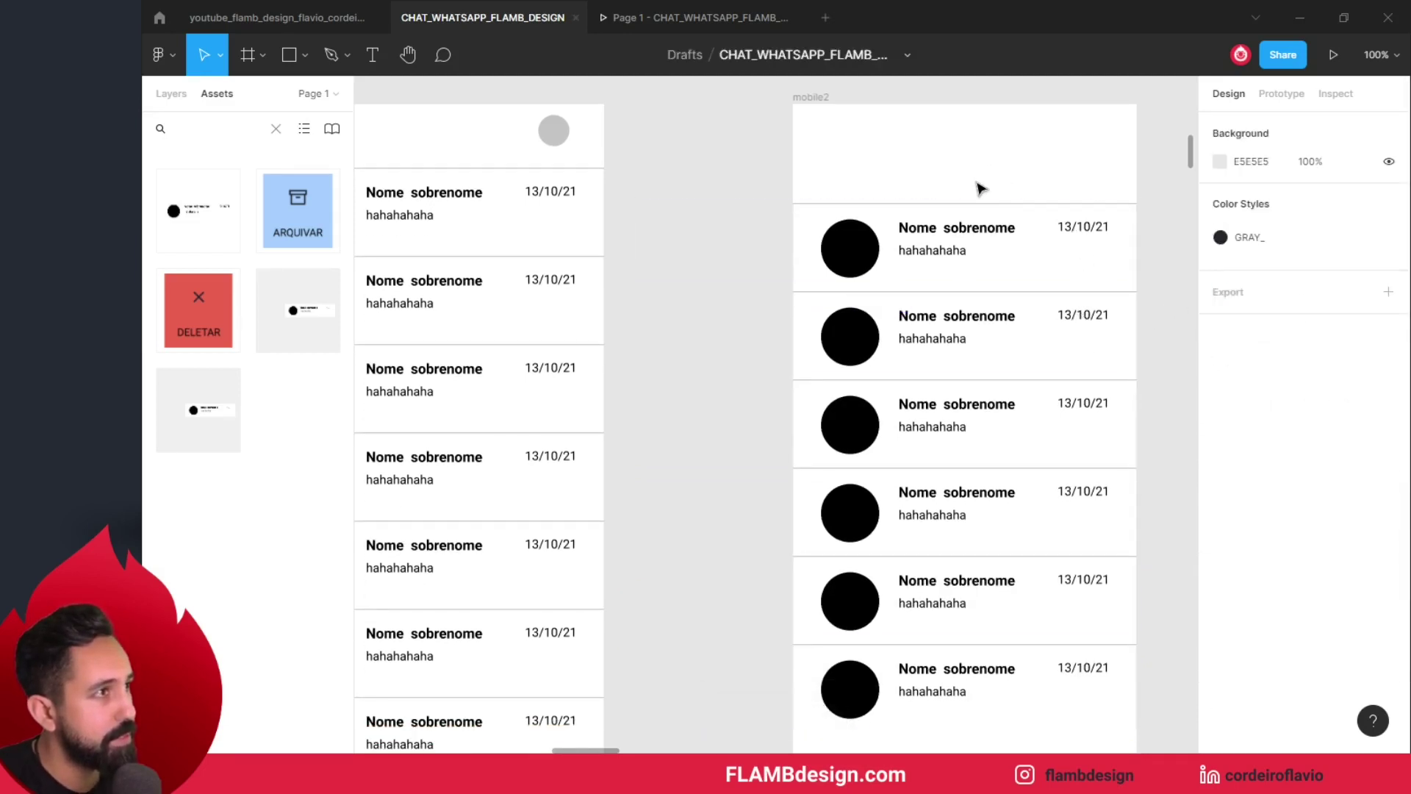
pyautogui.click(967, 215)
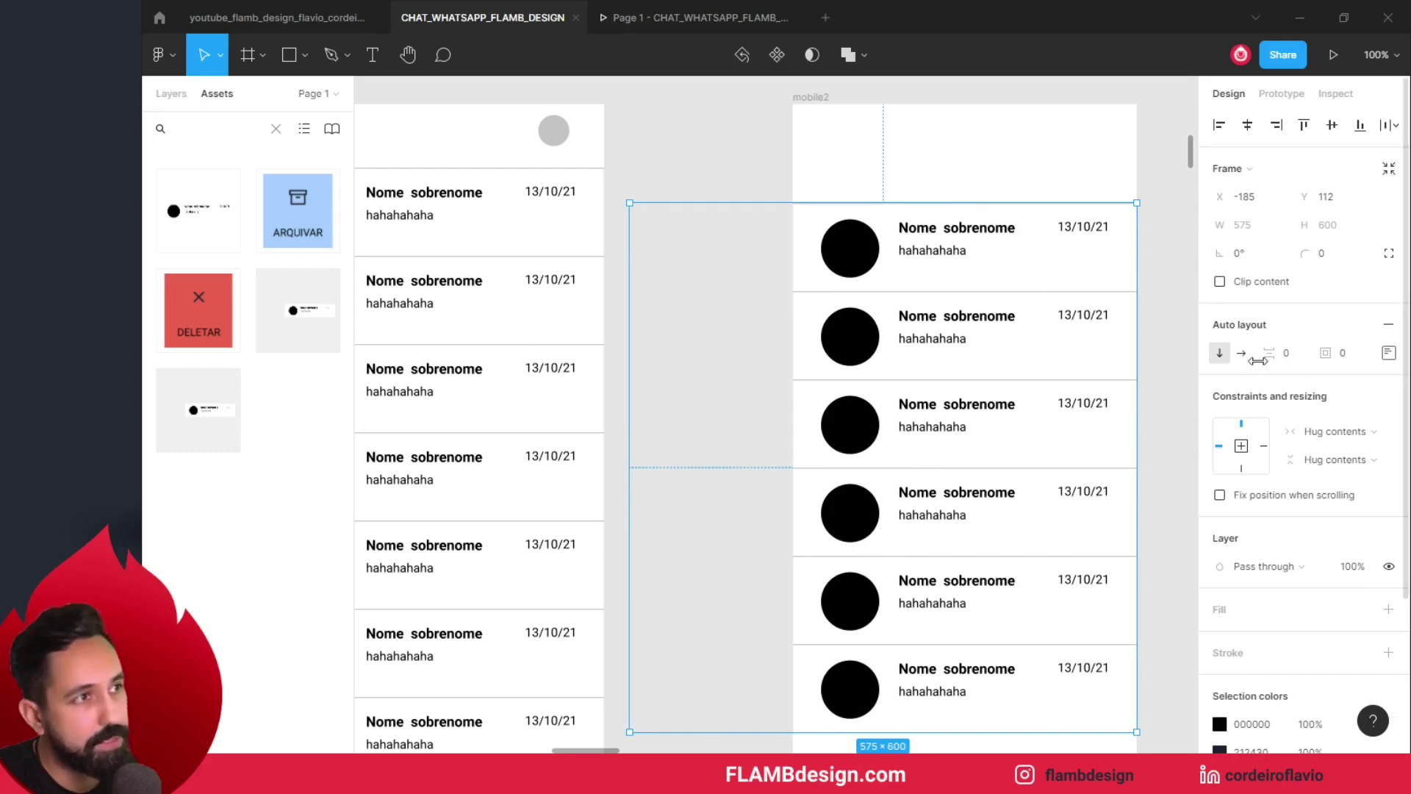
pyautogui.moveTo(1269, 355)
pyautogui.mouseDown()
pyautogui.moveTo(1301, 363)
pyautogui.moveTo(1285, 363)
pyautogui.mouseUp()
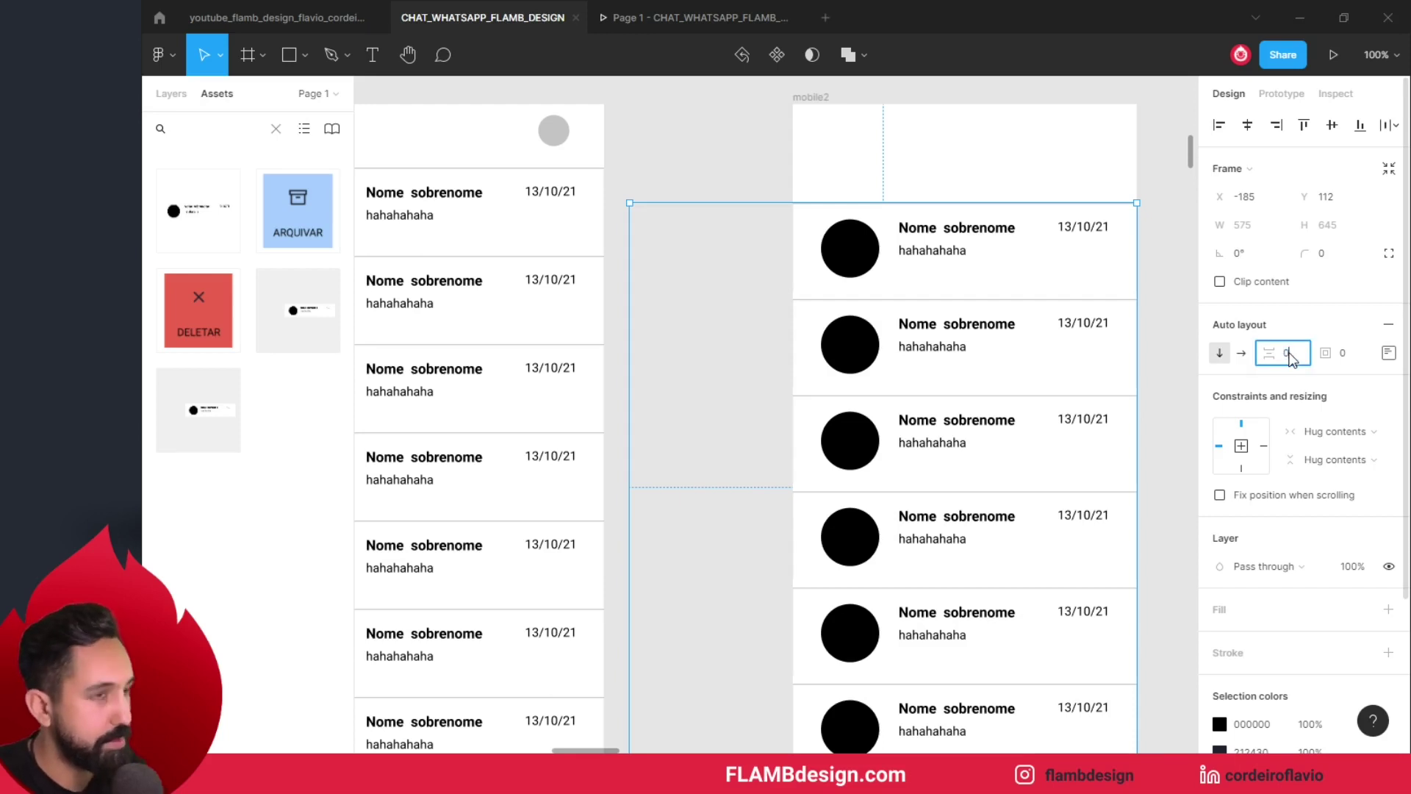
pyautogui.press('Return')
pyautogui.moveTo(1342, 360); pyautogui.dragTo(1325, 355)
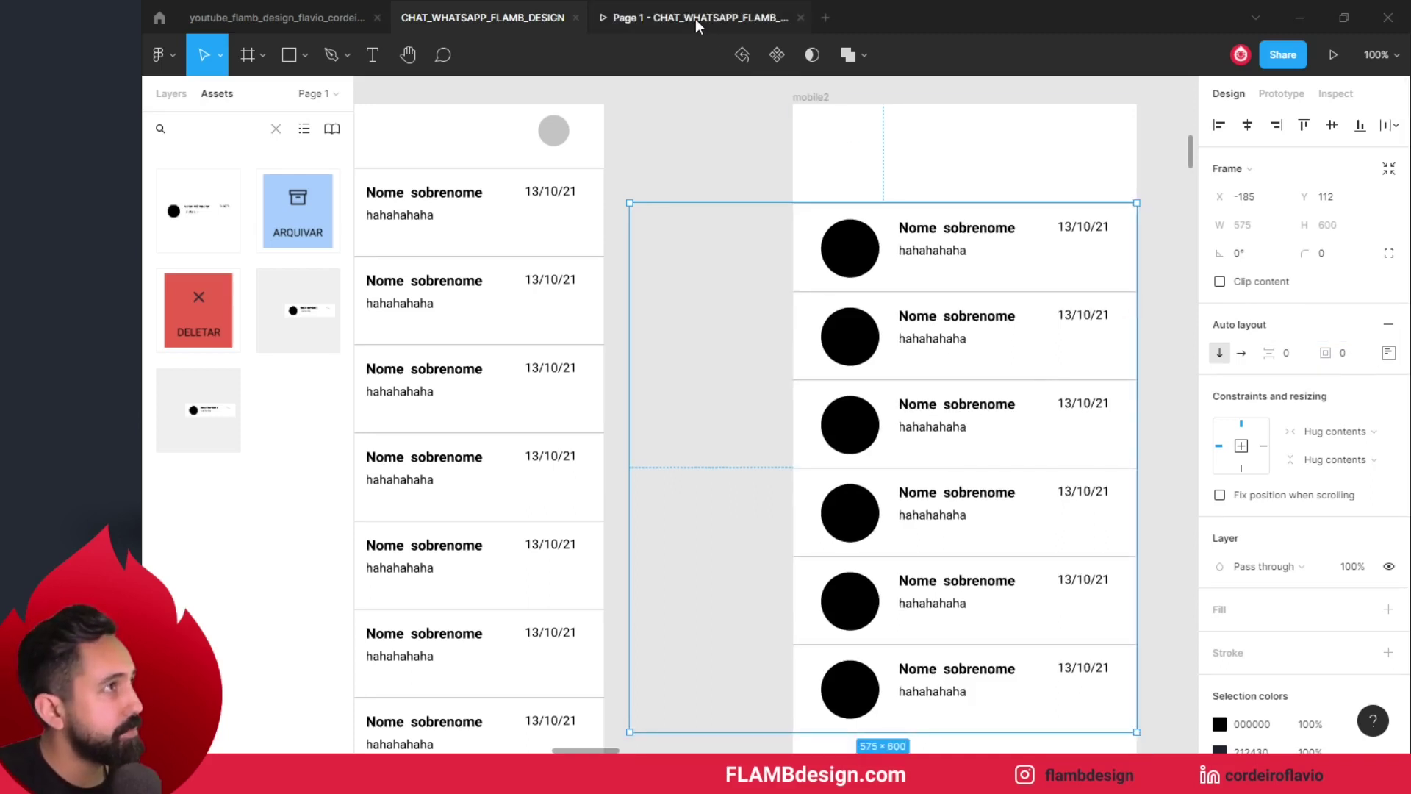
# Step: Deselect the list frame and start playing the Flow 3 prototype presentation
pyautogui.click(750, 149)
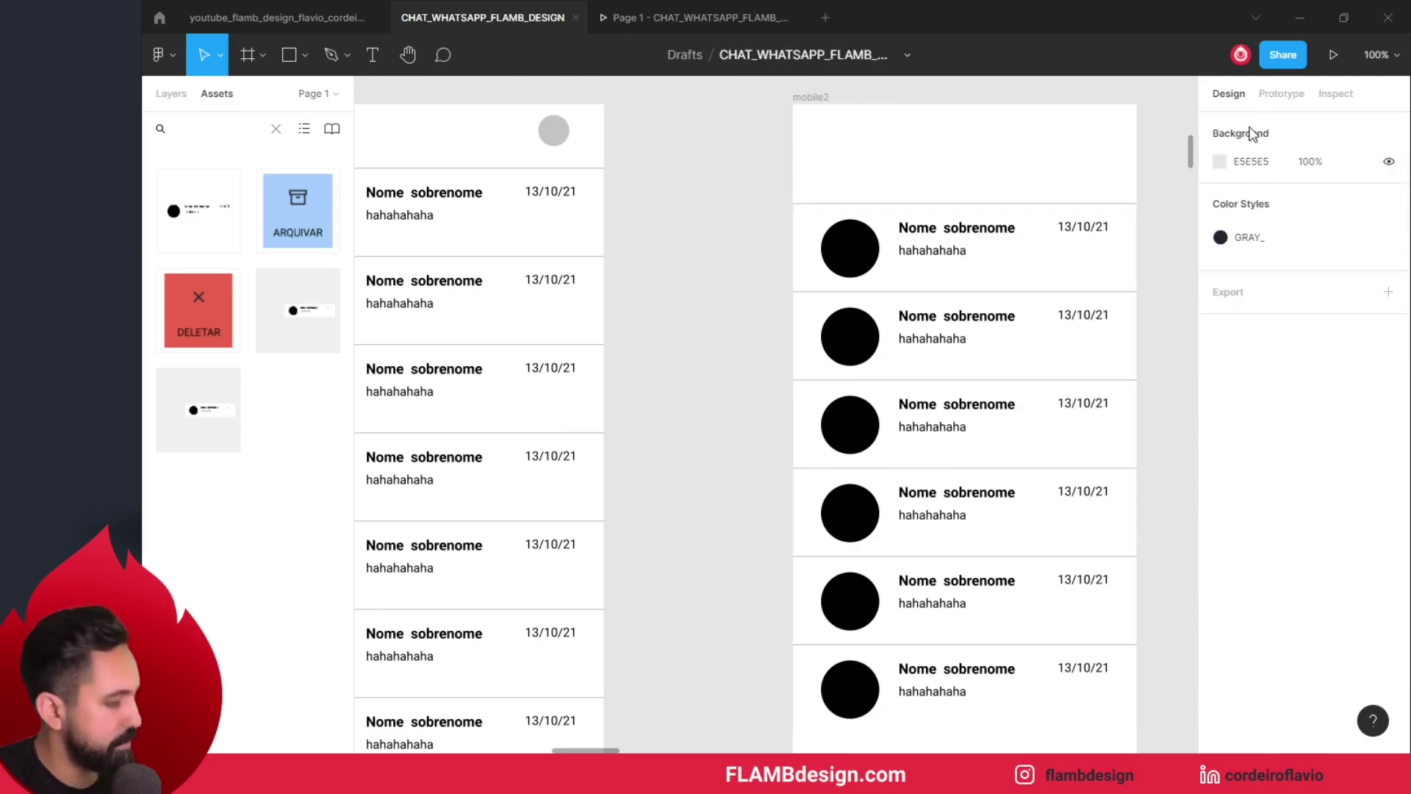
pyautogui.click(1281, 94)
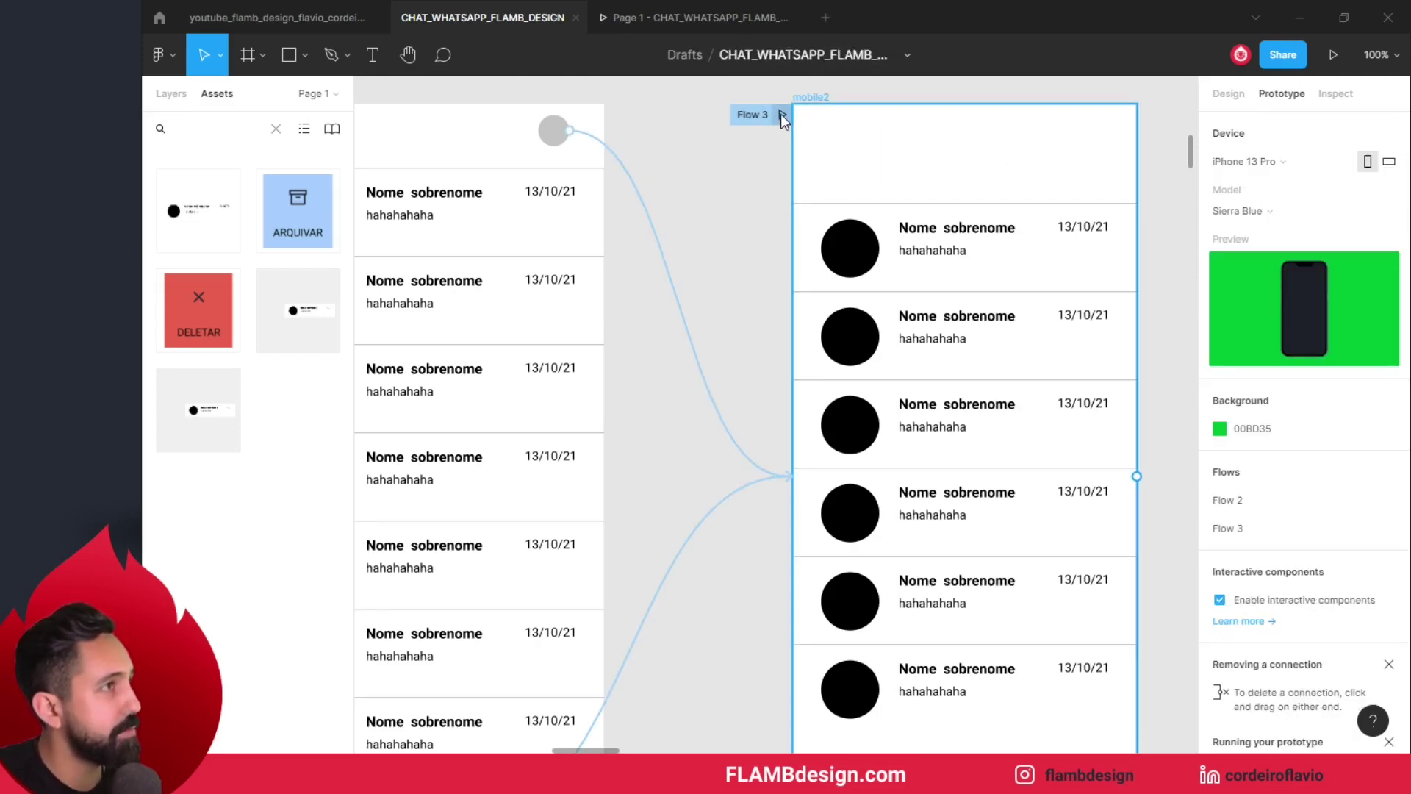
pyautogui.click(782, 114)
# Step: Swipe the third chat row twice to reveal ARQUIVAR and archive it
pyautogui.moveTo(844, 413); pyautogui.dragTo(709, 429)
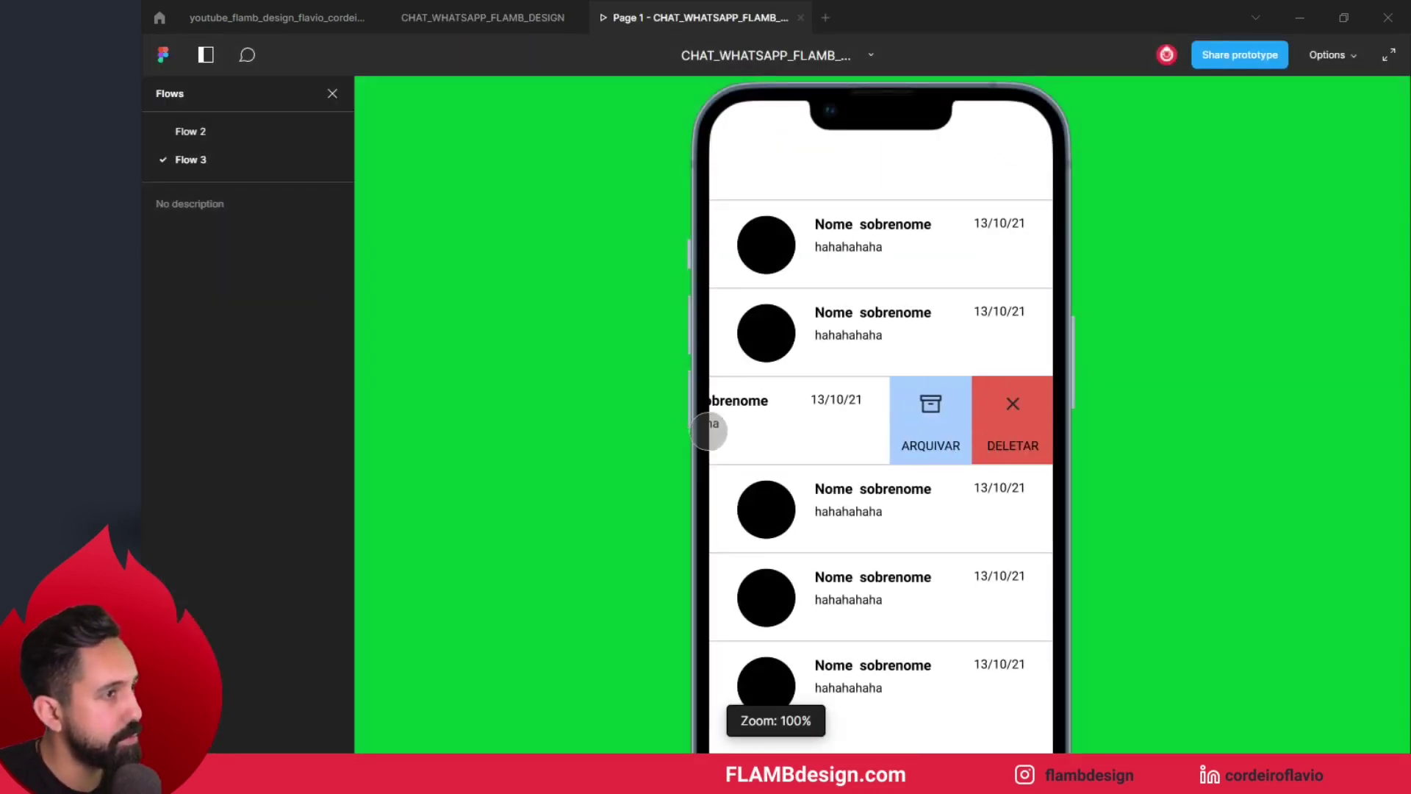
pyautogui.click(931, 418)
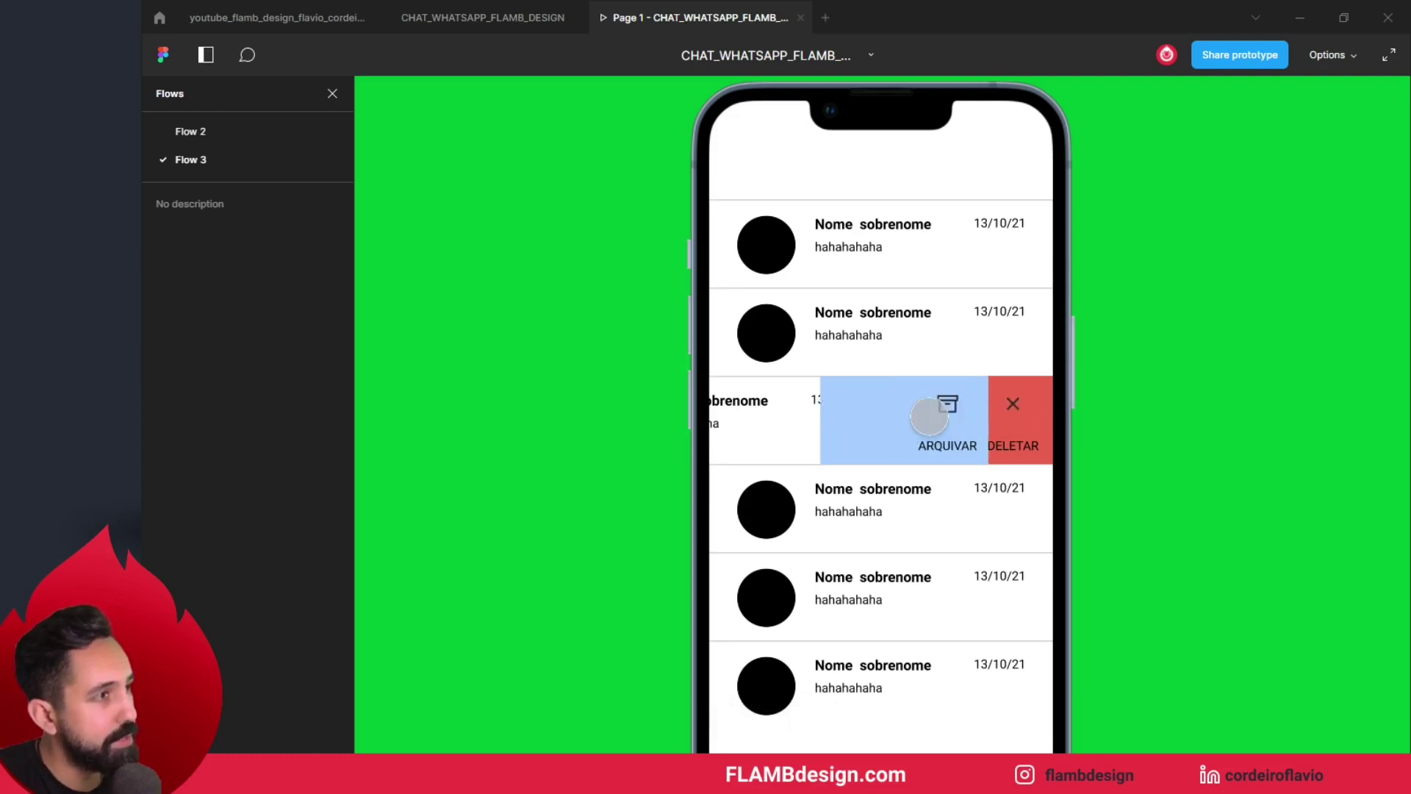
pyautogui.moveTo(930, 417); pyautogui.dragTo(630, 460)
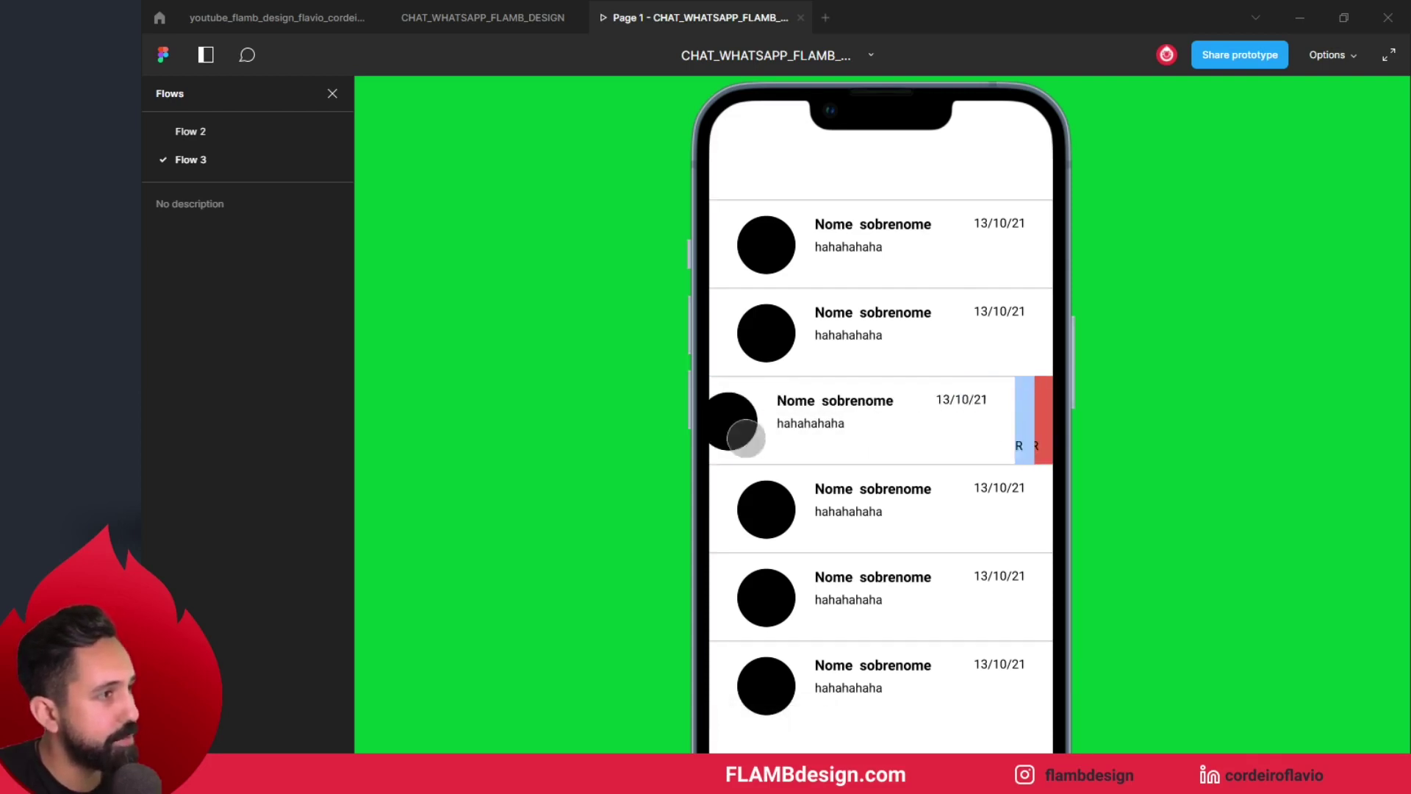
pyautogui.click(942, 424)
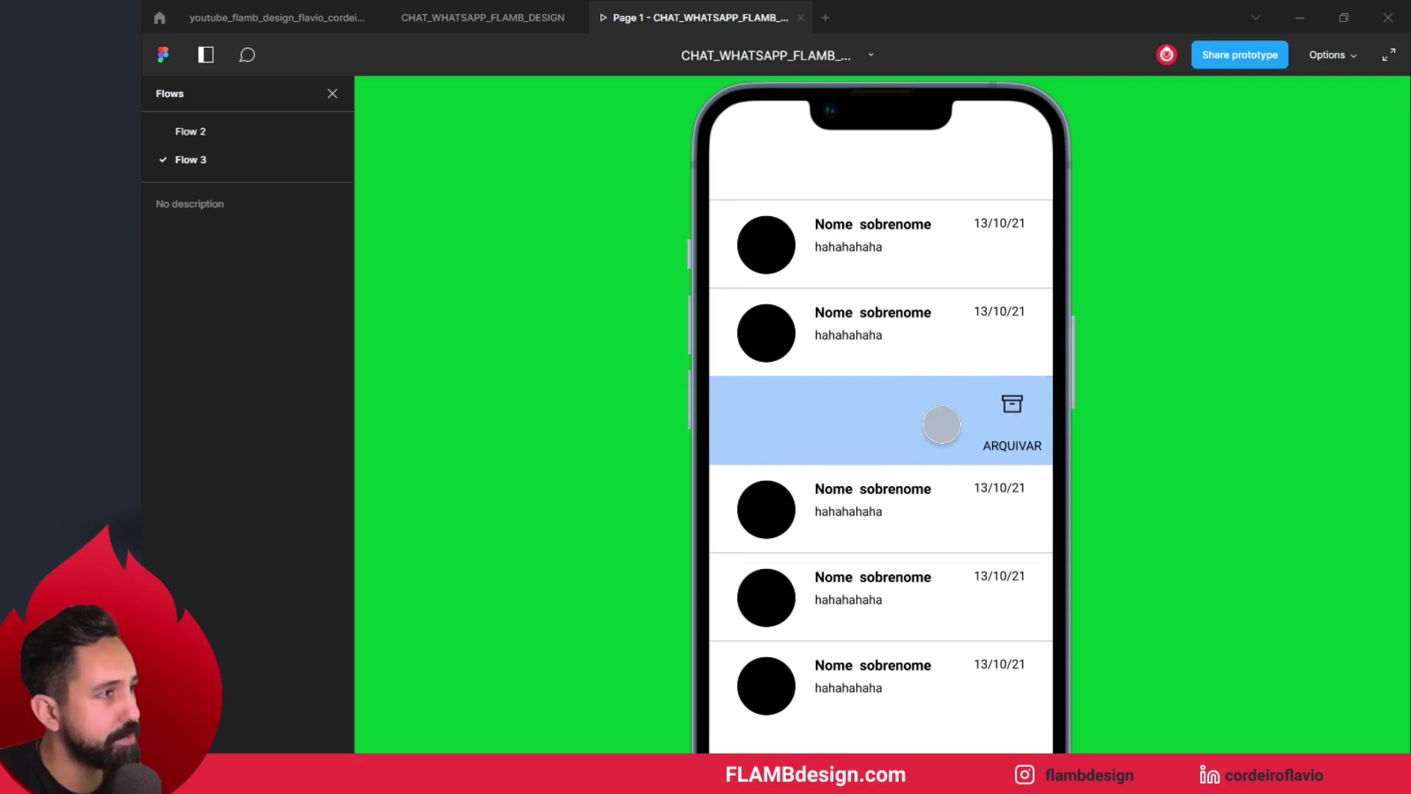
# Step: Swipe and tap DELETAR on the third, then the second chat row, collapsing both
pyautogui.moveTo(941, 424); pyautogui.dragTo(598, 431)
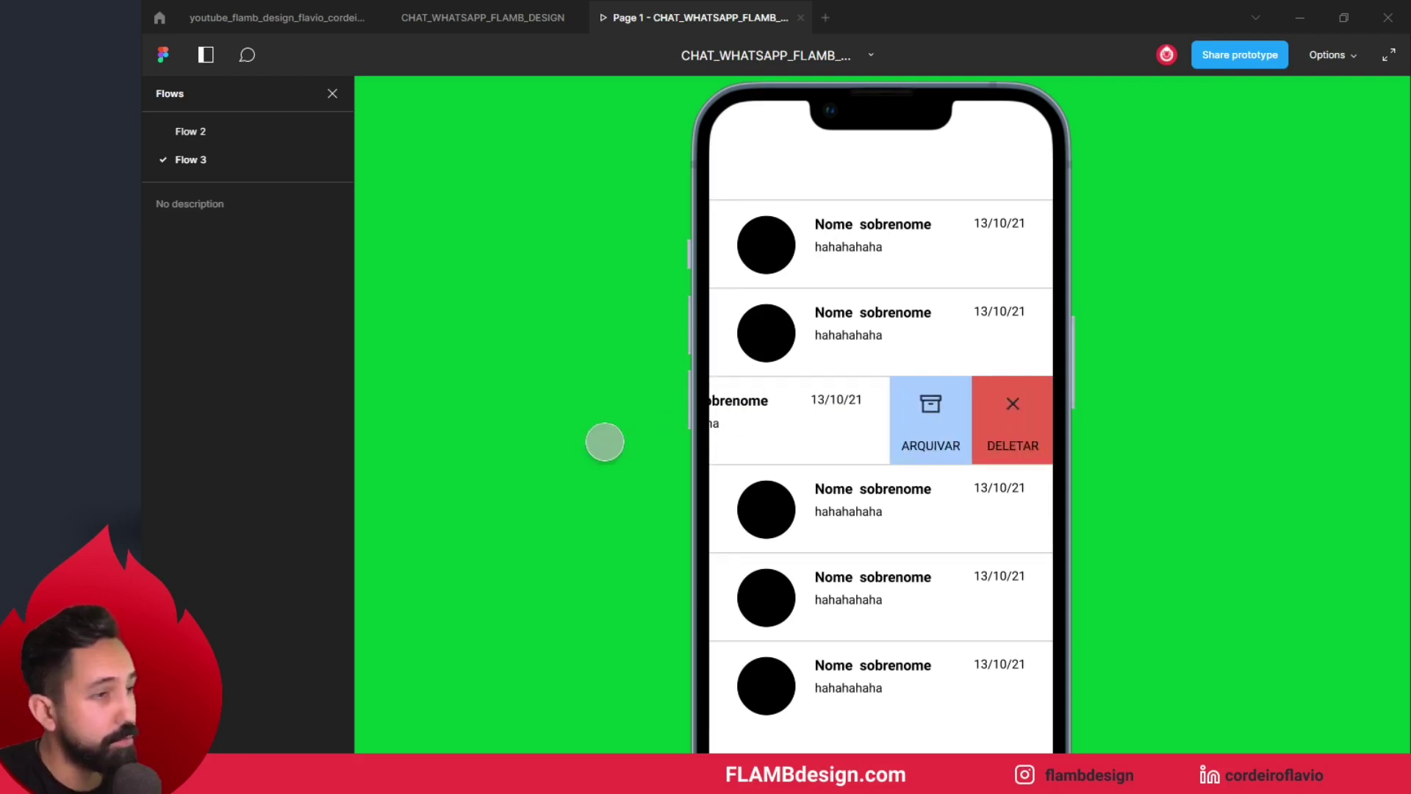
pyautogui.click(1010, 403)
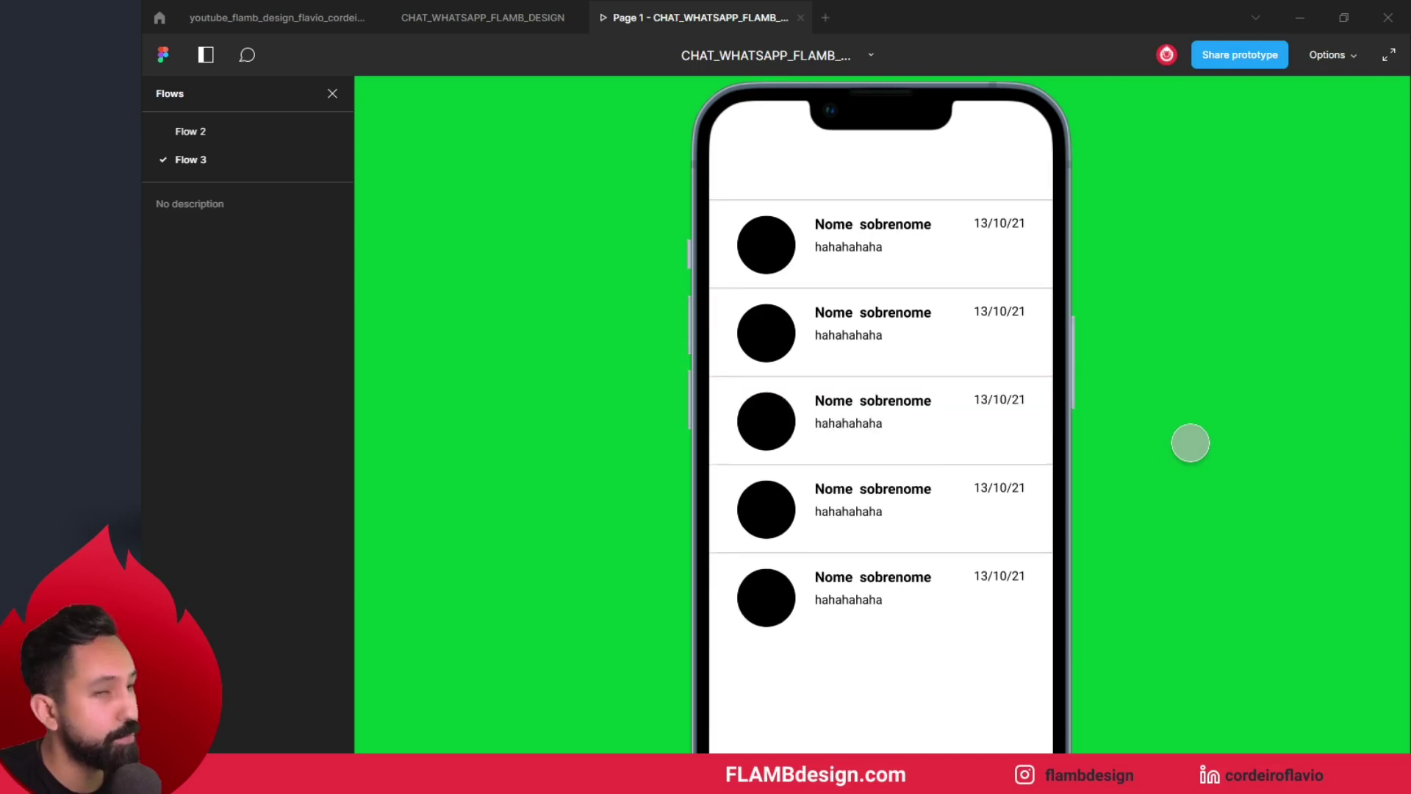
pyautogui.moveTo(951, 336); pyautogui.dragTo(645, 343)
pyautogui.click(1007, 323)
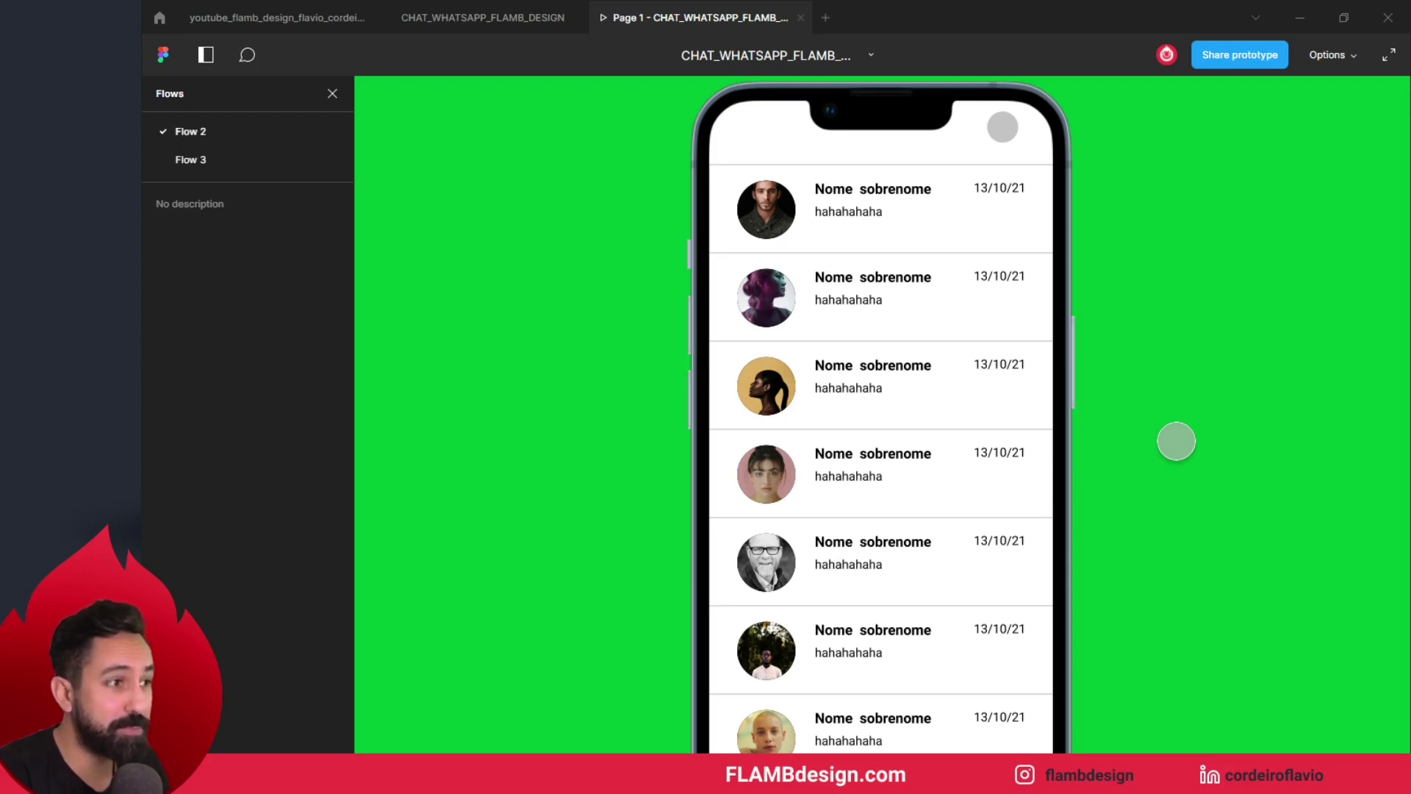
# Step: Swipe and tap DELETAR on the fourth, then the third photo-avatar row in Flow 2
pyautogui.moveTo(1021, 473); pyautogui.dragTo(743, 488)
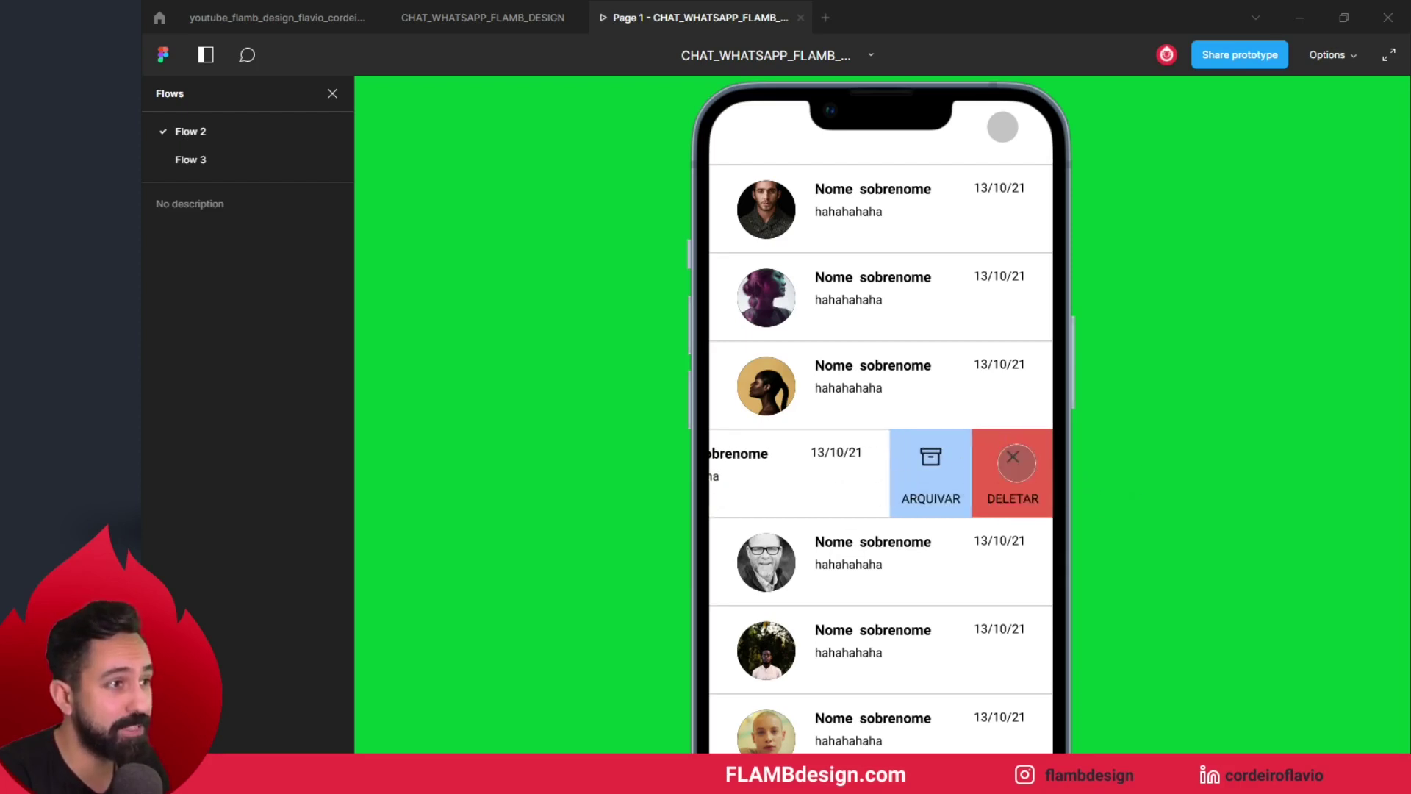
pyautogui.click(1016, 463)
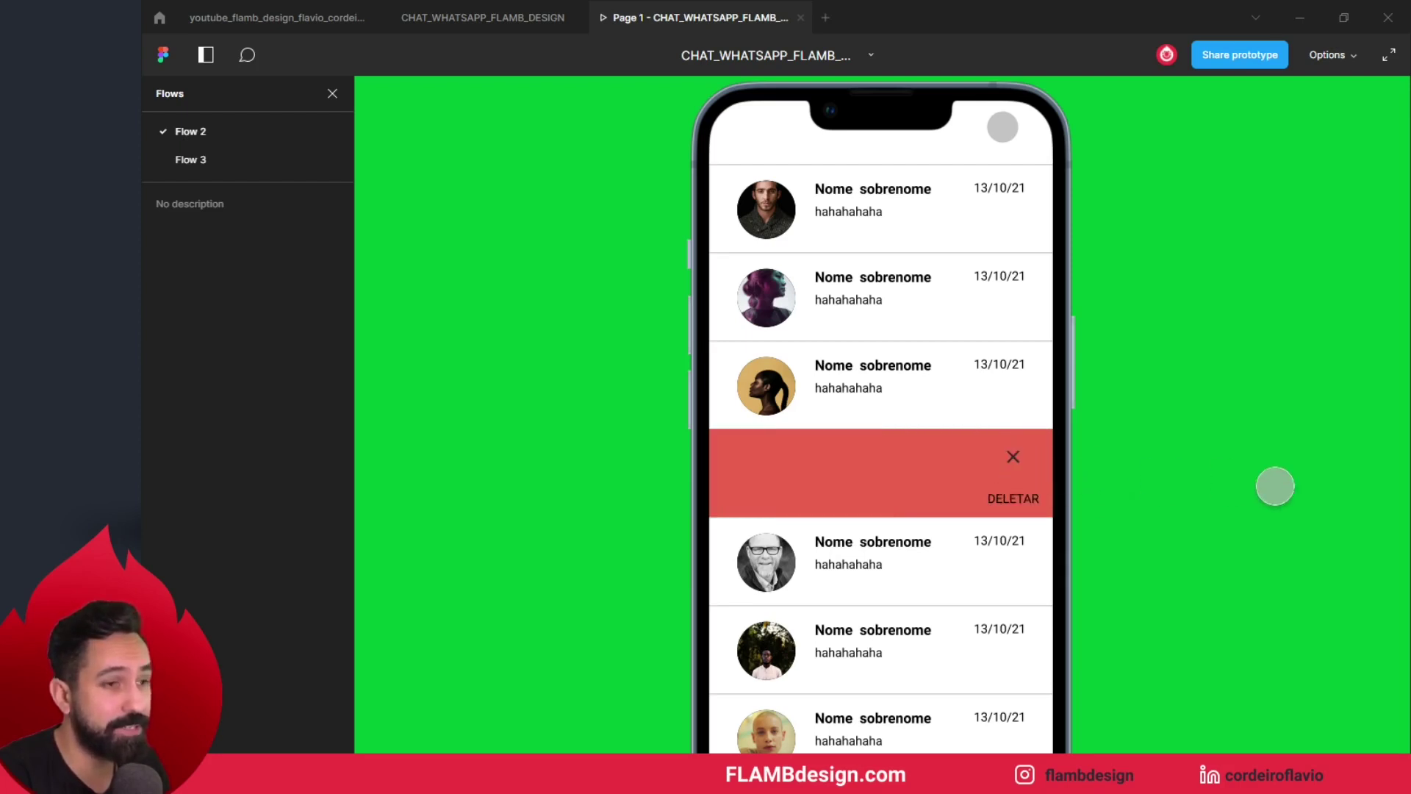
pyautogui.moveTo(1017, 385); pyautogui.dragTo(784, 399)
pyautogui.click(1016, 378)
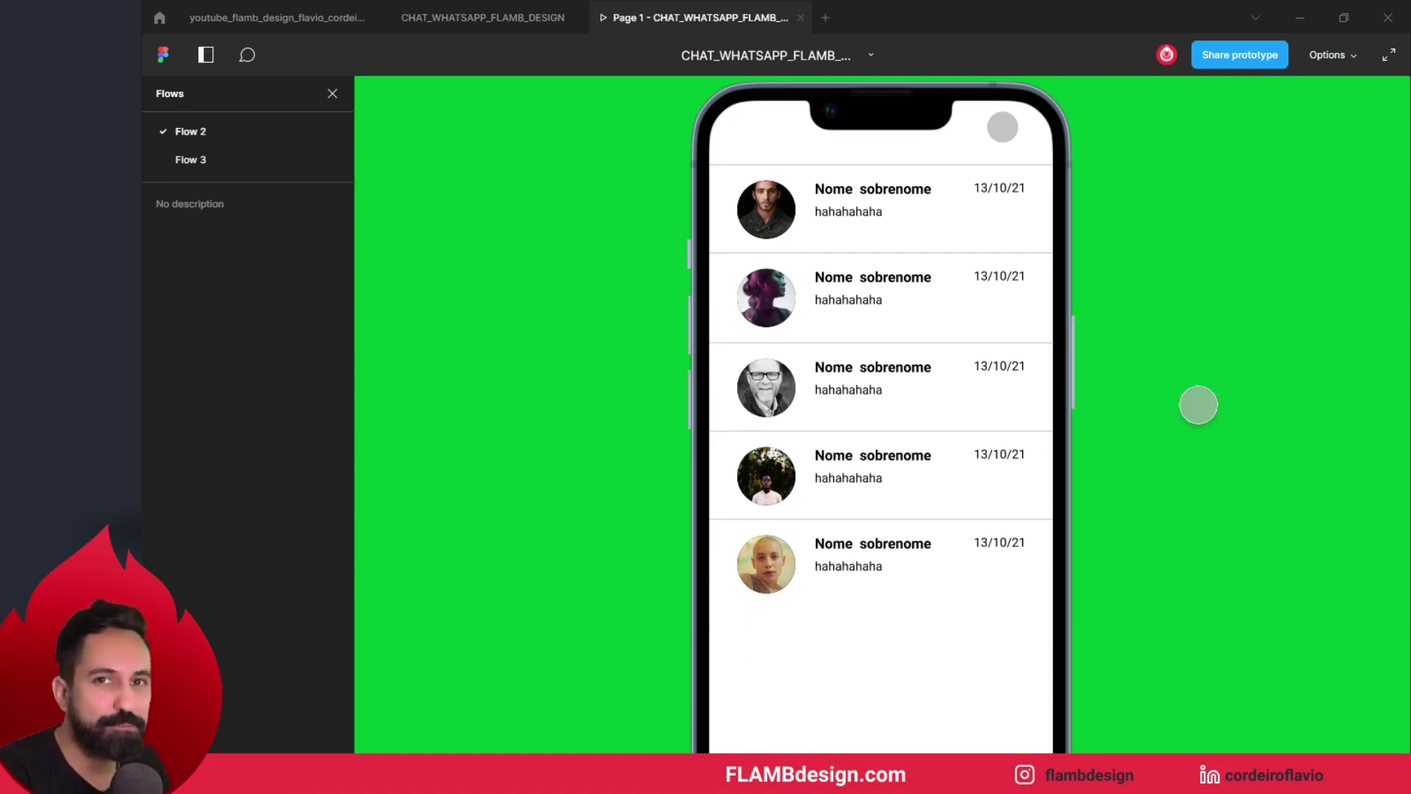